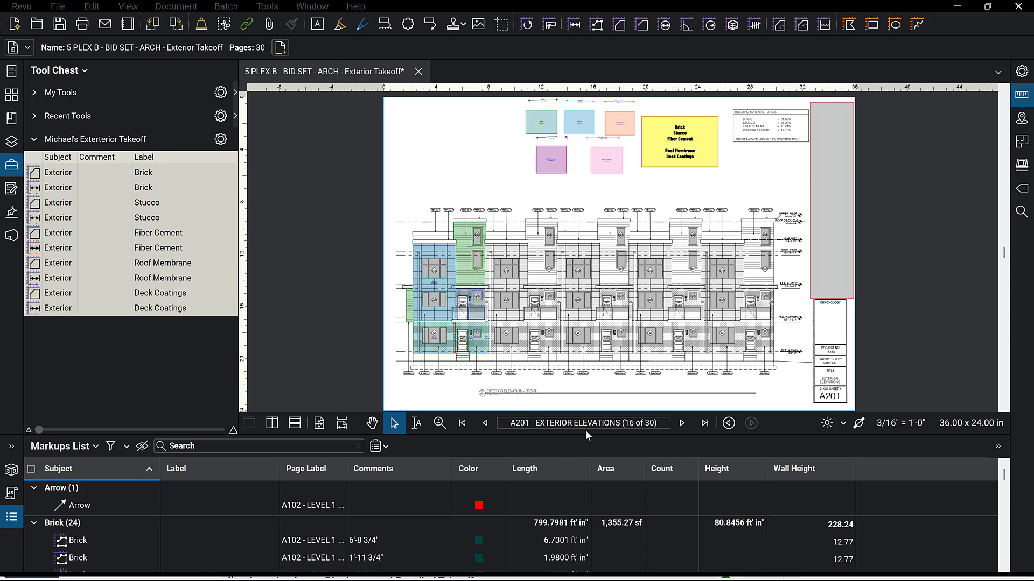
# Glance at the course files list in the browser and return to the drawing set.
pyautogui.moveTo(533, 579)
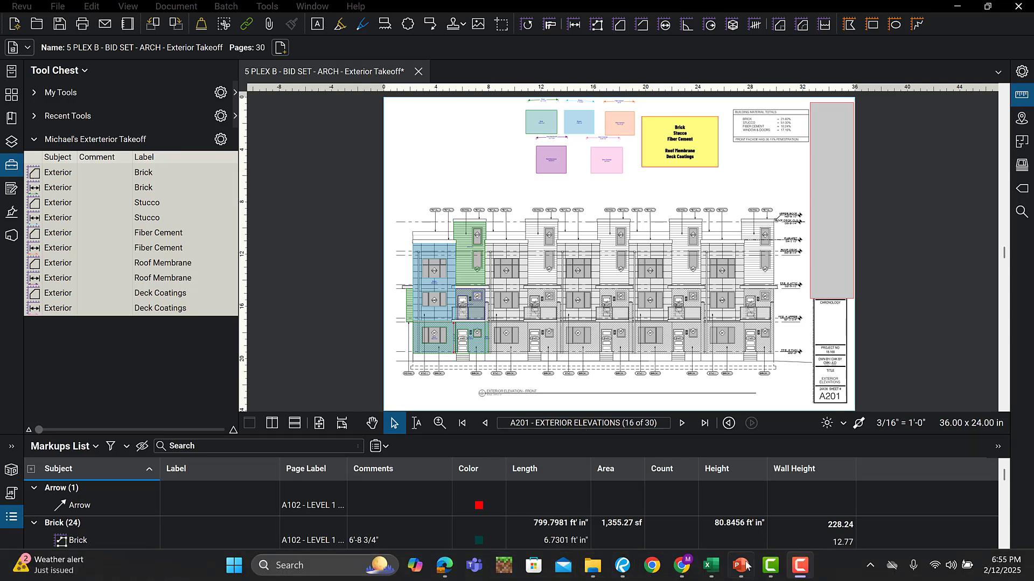
pyautogui.click(444, 566)
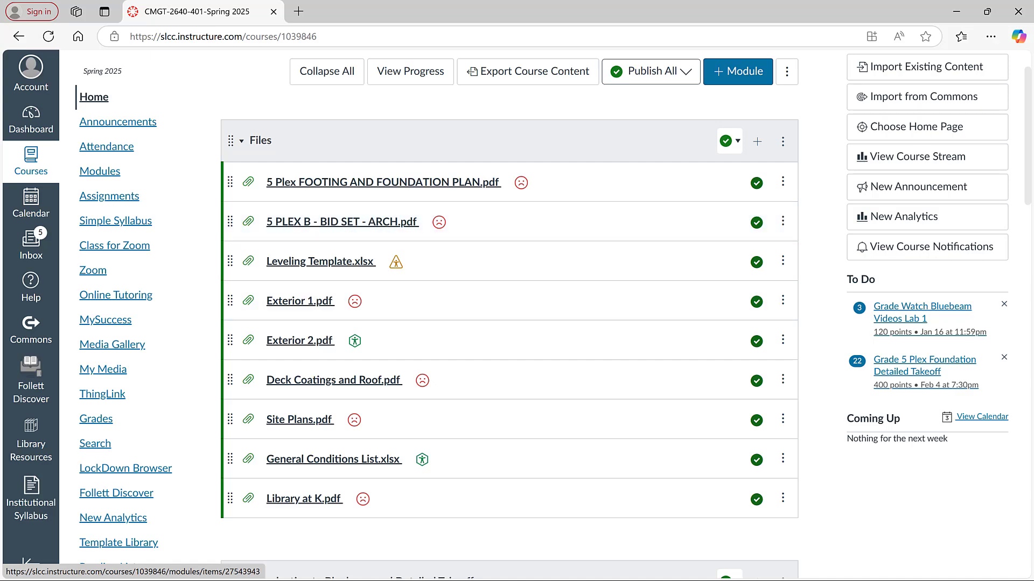
pyautogui.moveTo(807, 575)
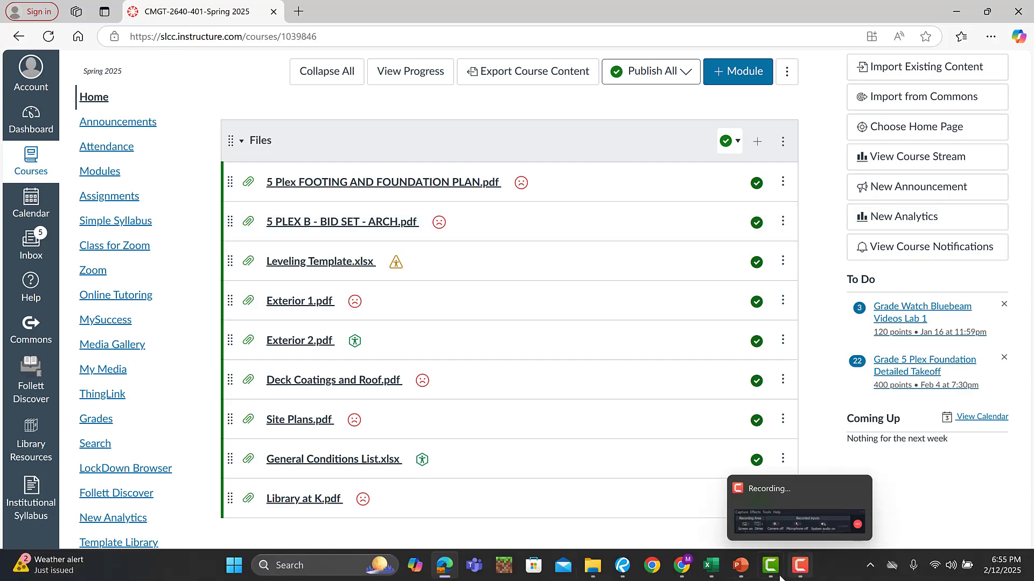
pyautogui.moveTo(769, 580)
pyautogui.click(622, 566)
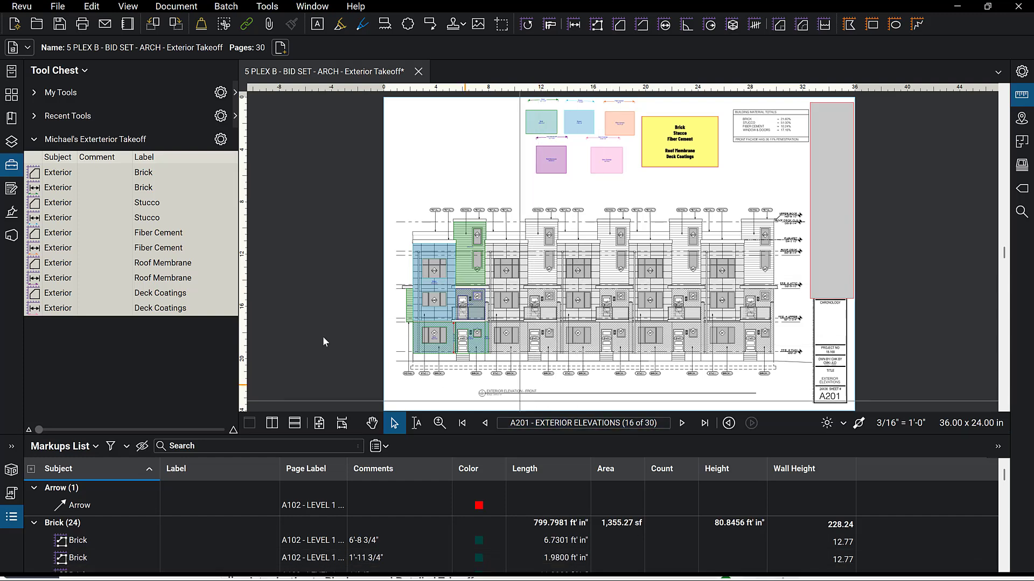
# Browse the page thumbnails of the drawing set, then reopen the Tool Chest with the exterior takeoff tools.
pyautogui.click(11, 95)
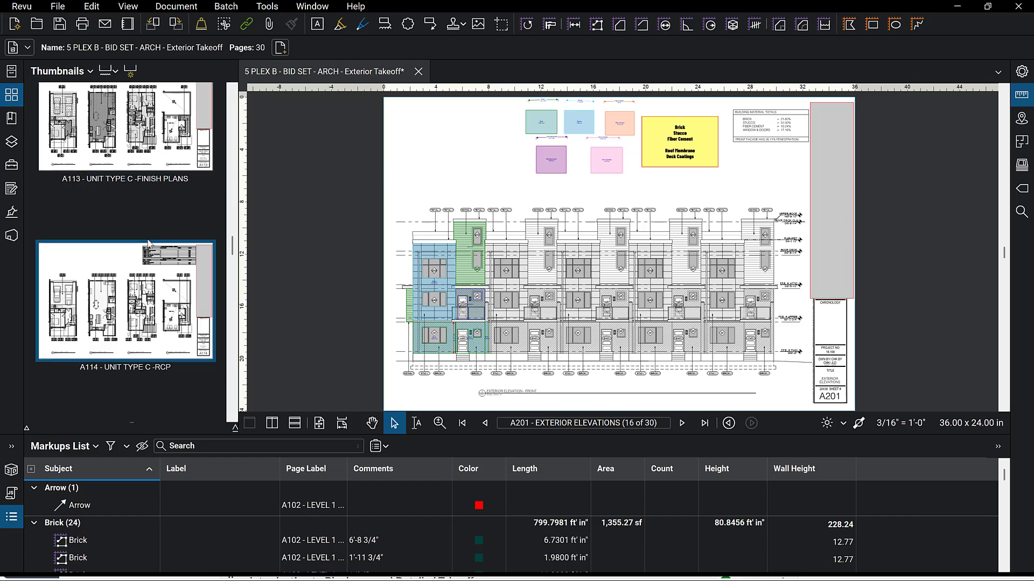
pyautogui.scroll(15, 148, 241)
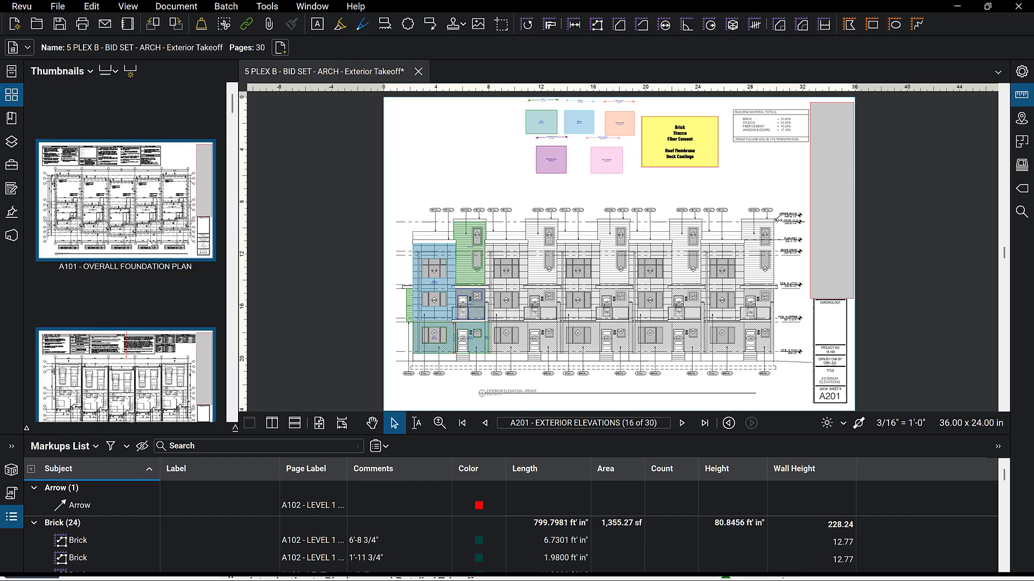
pyautogui.scroll(-10, 149, 244)
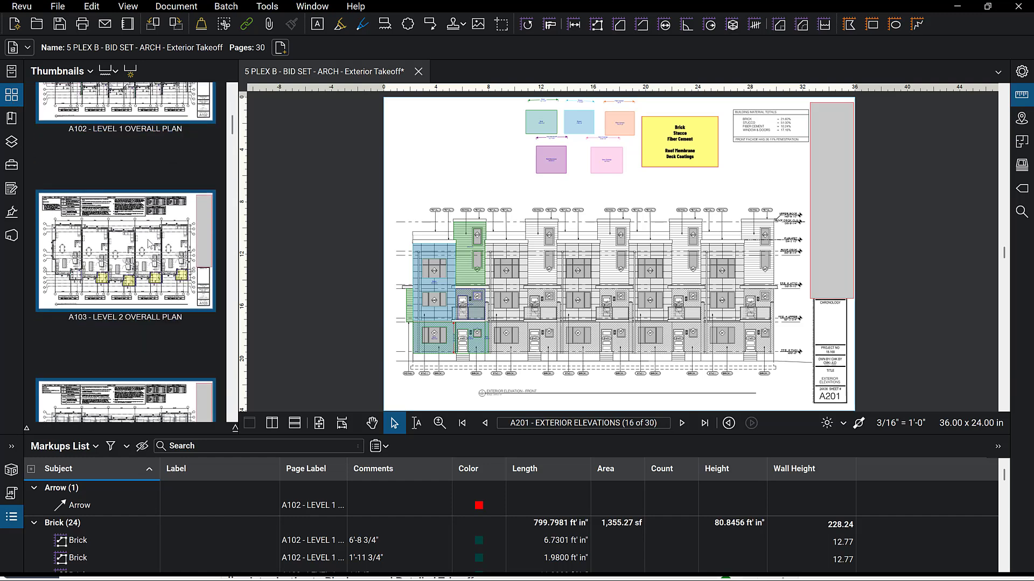
pyautogui.scroll(-6, 147, 240)
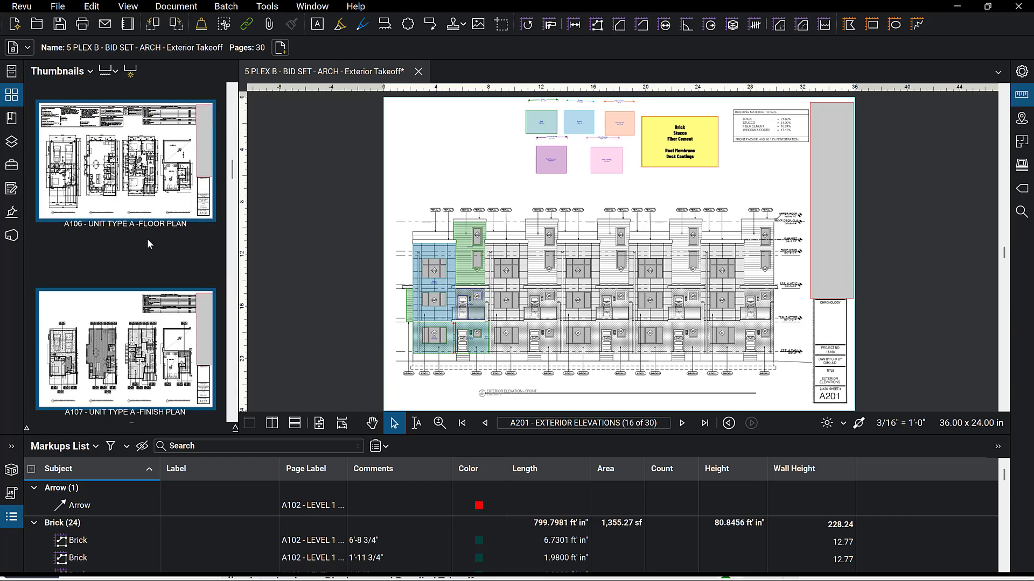
pyautogui.scroll(-9, 126, 253)
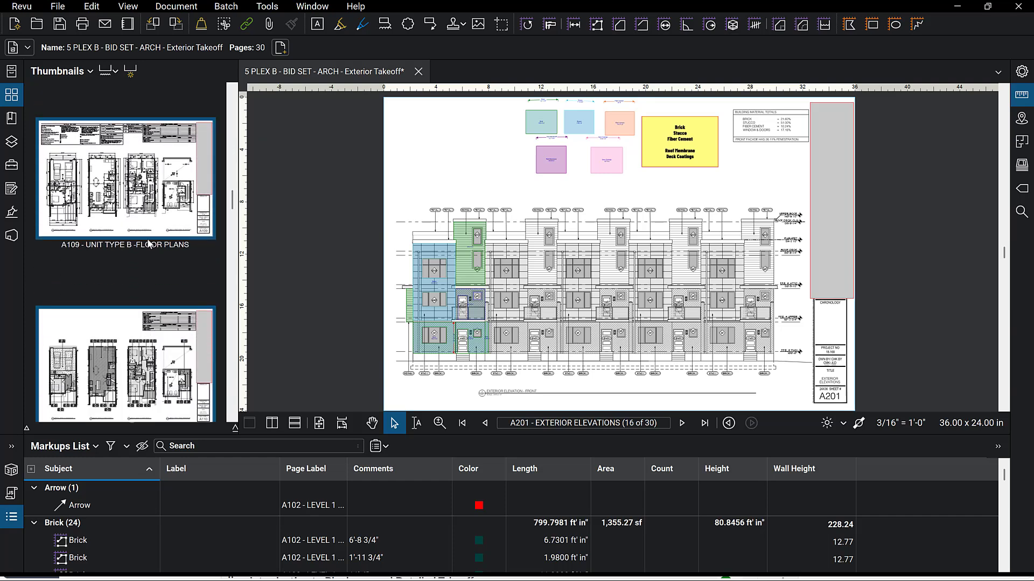
pyautogui.scroll(-6, 150, 243)
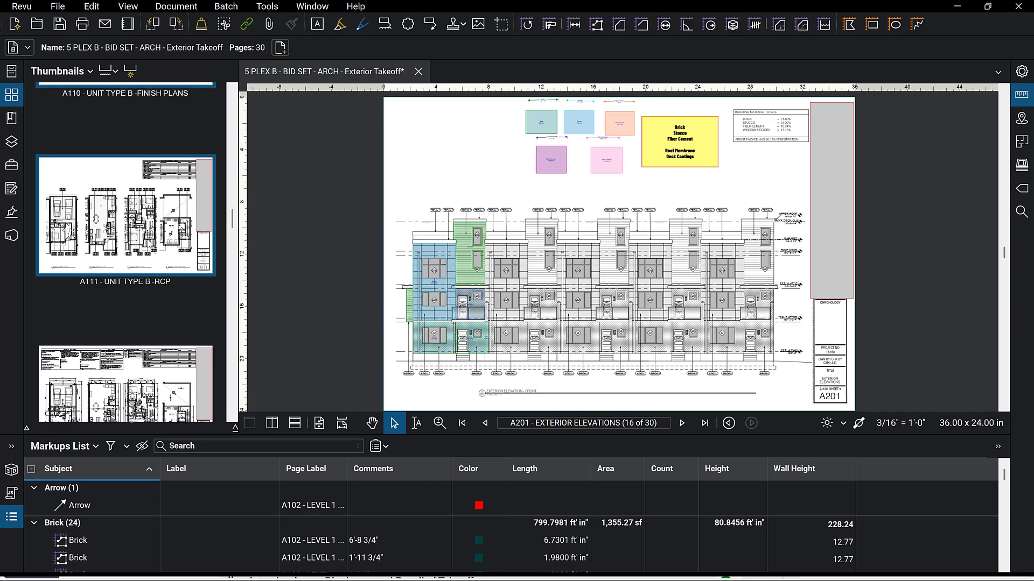
pyautogui.scroll(-2, 149, 243)
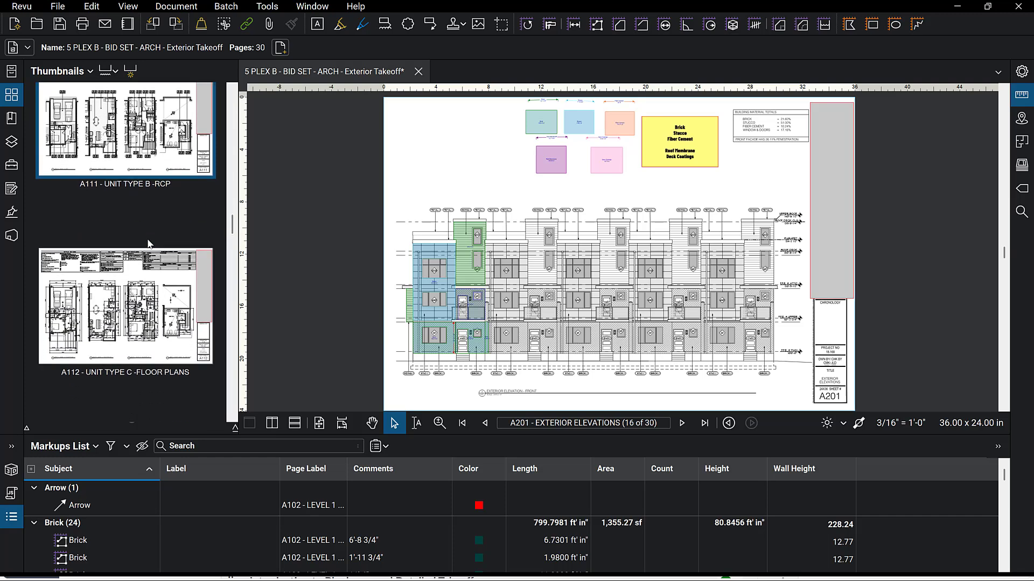
pyautogui.scroll(-20, 150, 244)
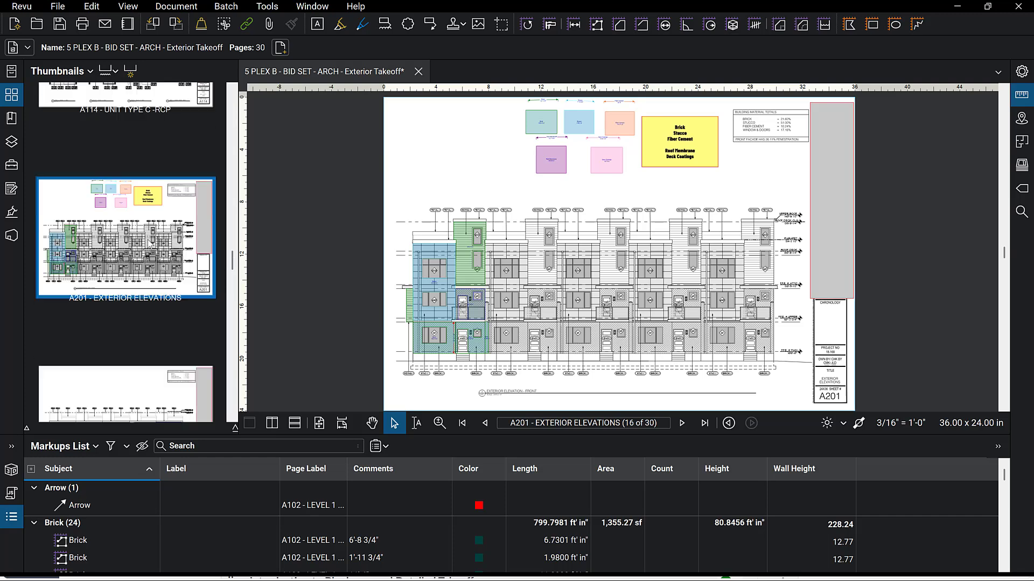
pyautogui.scroll(3, 150, 243)
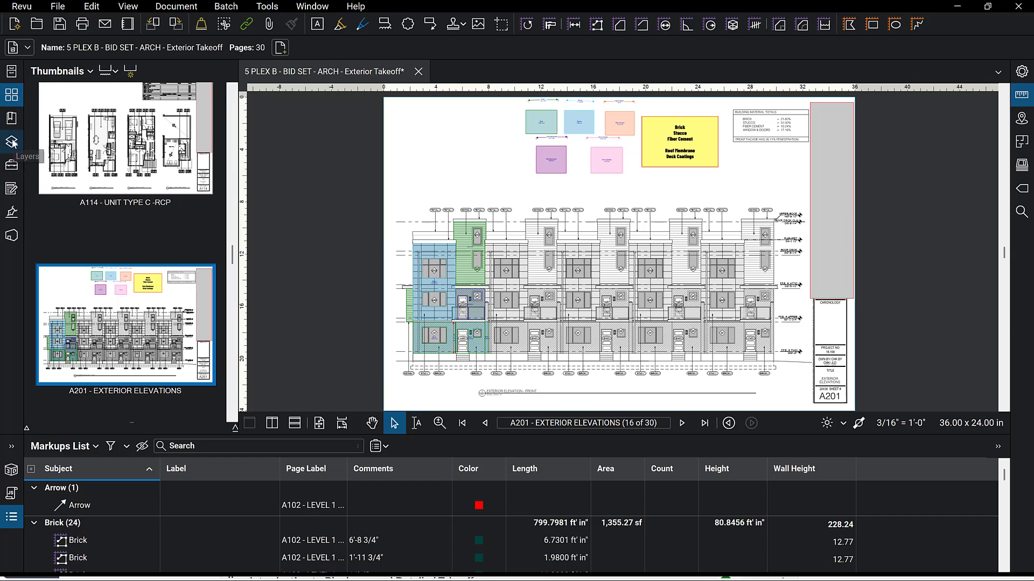
pyautogui.click(10, 174)
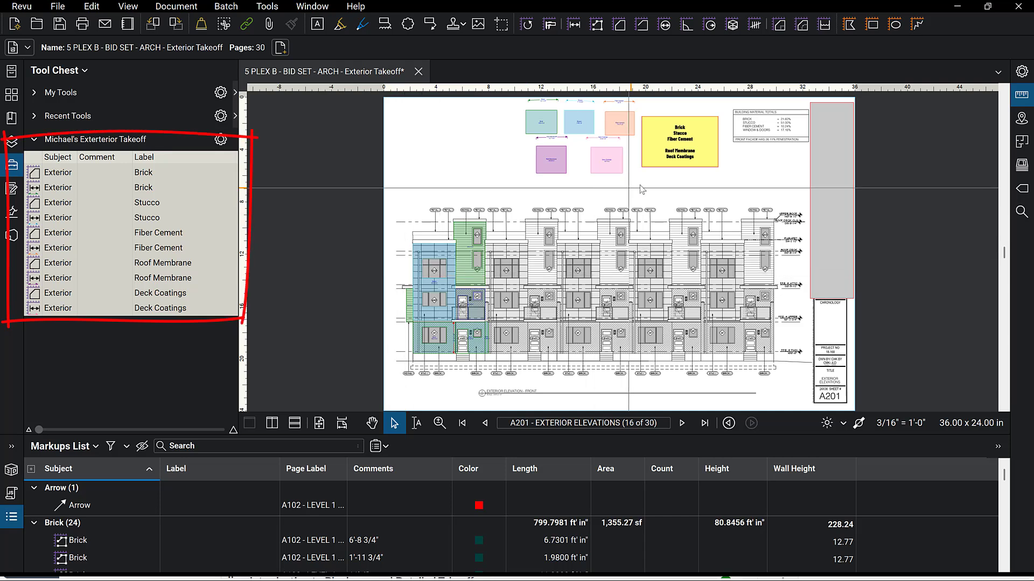
# Open the Exterior Takeoff assignment in the course and read its requirements before returning to the drawings.
pyautogui.moveTo(532, 579)
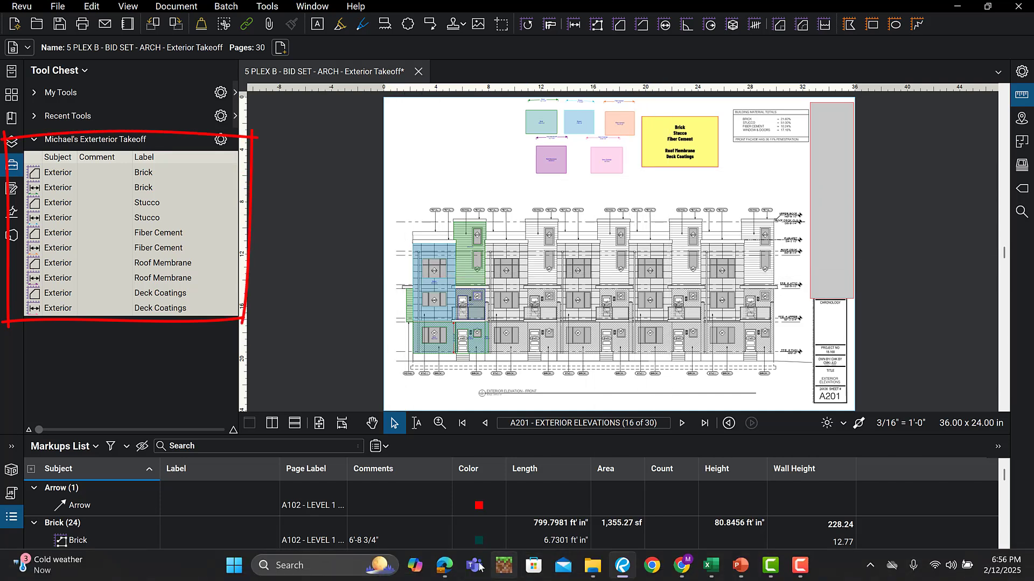
pyautogui.moveTo(447, 564)
pyautogui.click(486, 498)
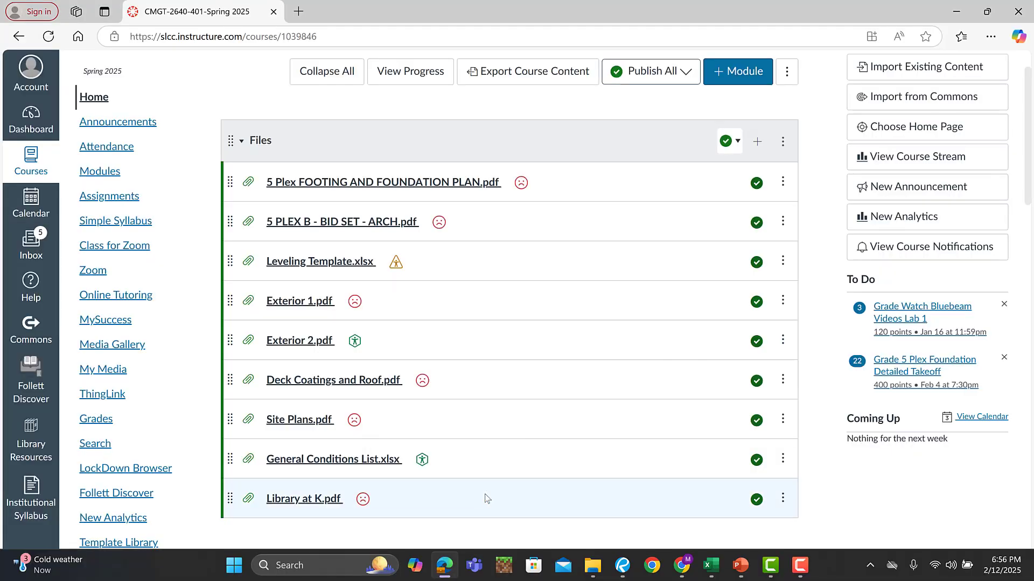
pyautogui.scroll(-5, 355, 332)
pyautogui.scroll(-10, 355, 332)
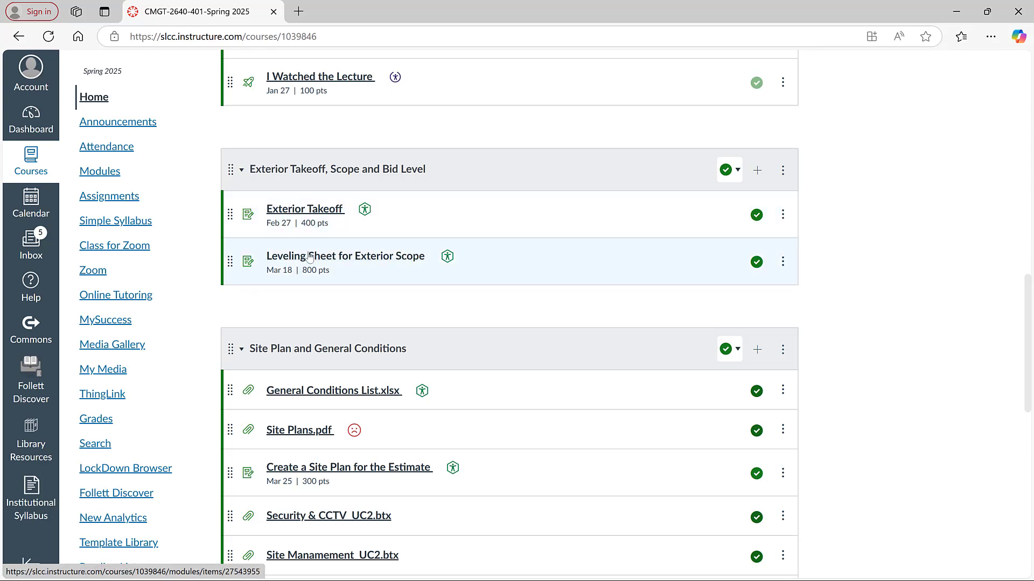
pyautogui.click(303, 211)
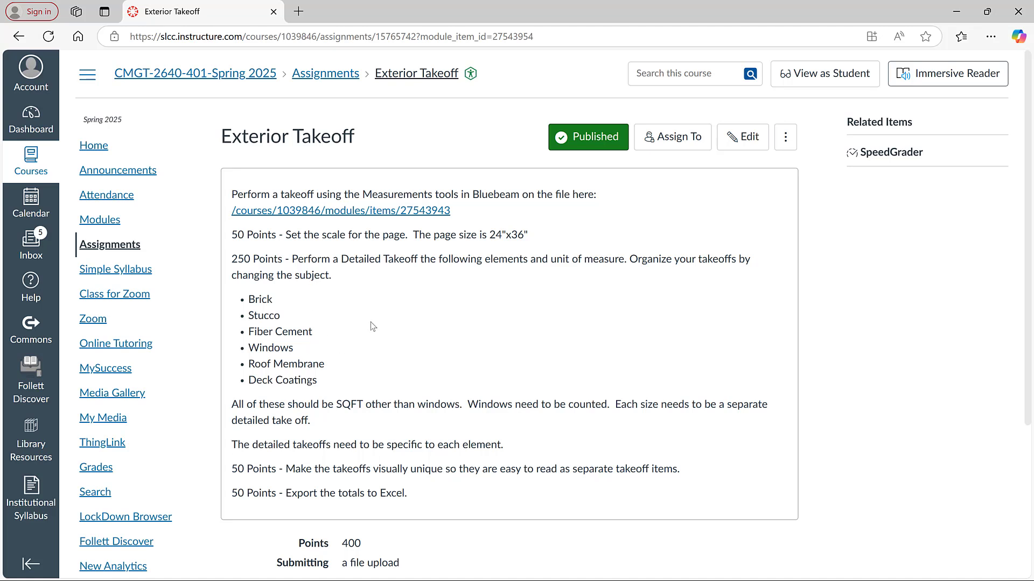
pyautogui.moveTo(545, 580)
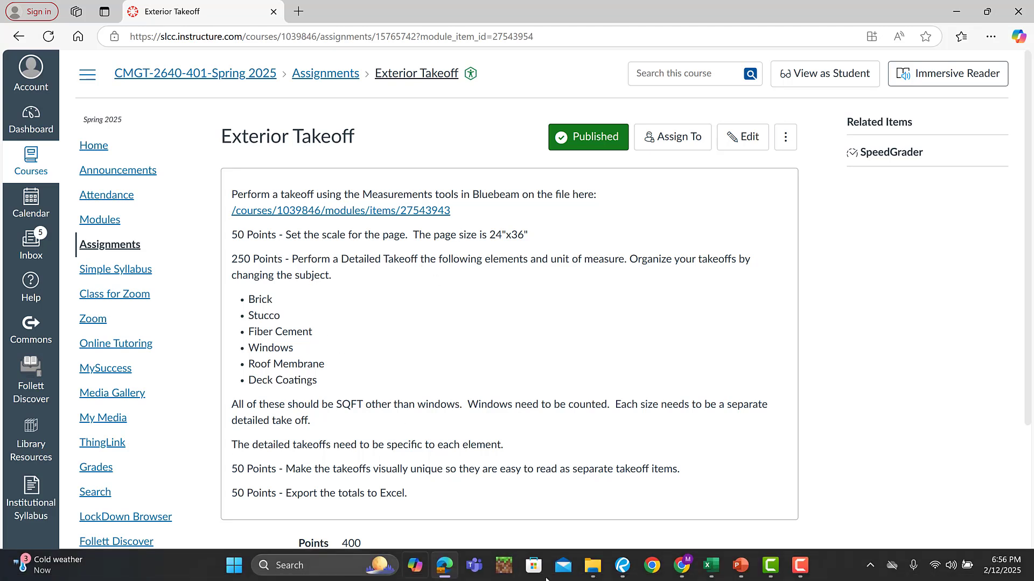
pyautogui.click(623, 571)
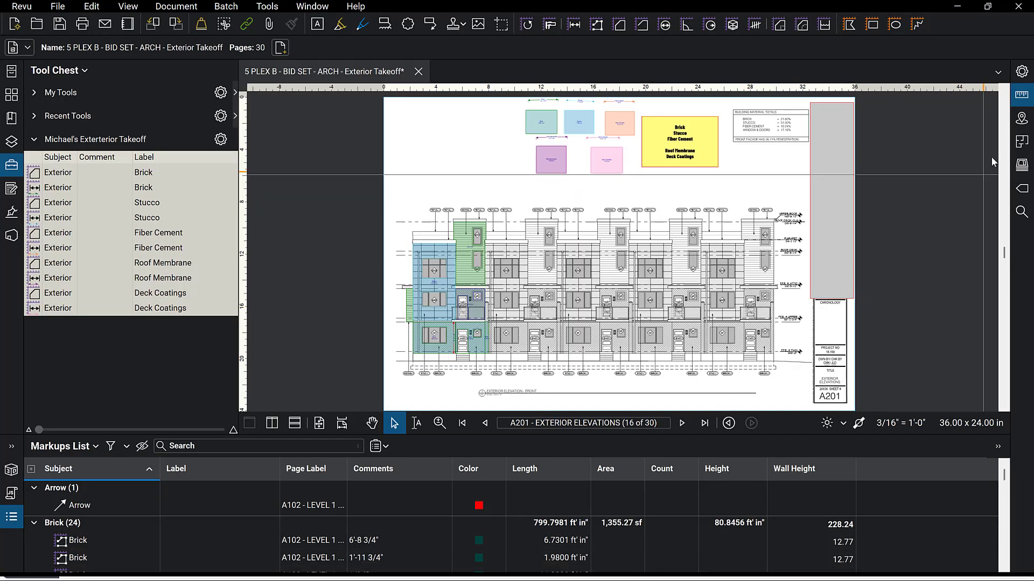
# Measure the height between the F.F.E. Main and F.F.E. Upper levels on the front elevation with the Length tool.
pyautogui.click(1022, 97)
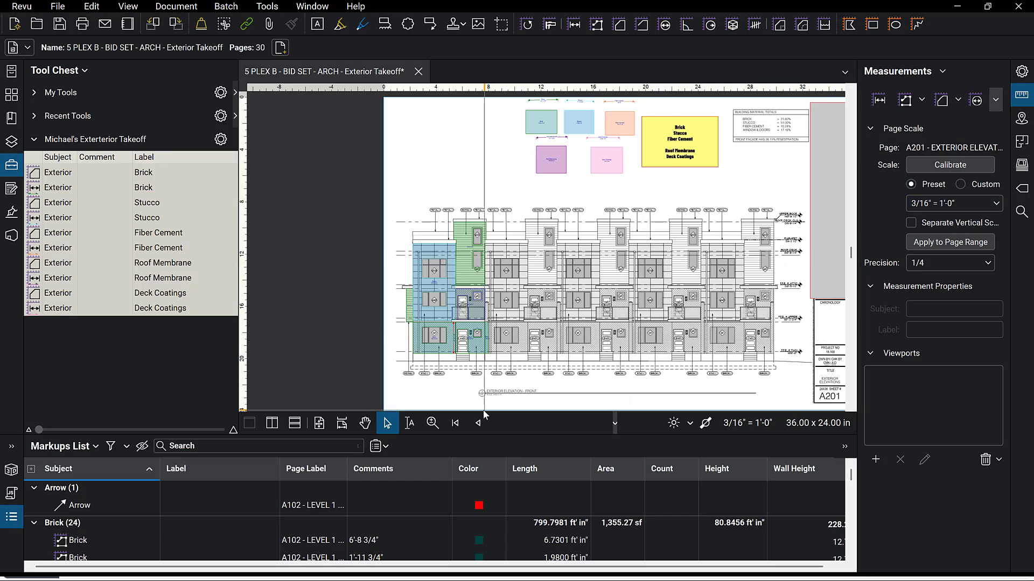
pyautogui.scroll(5, 482, 373)
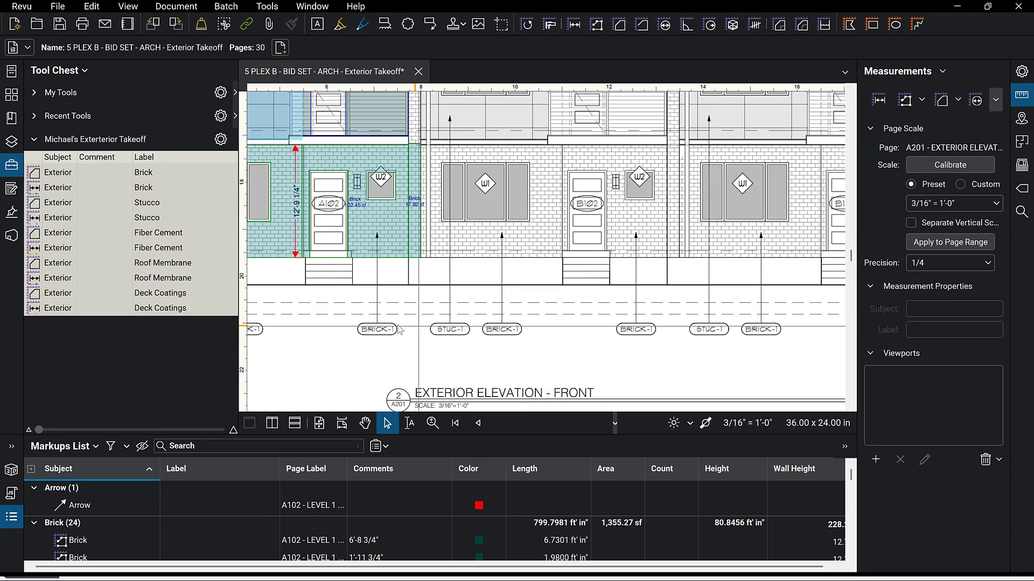
pyautogui.scroll(-1, 396, 330)
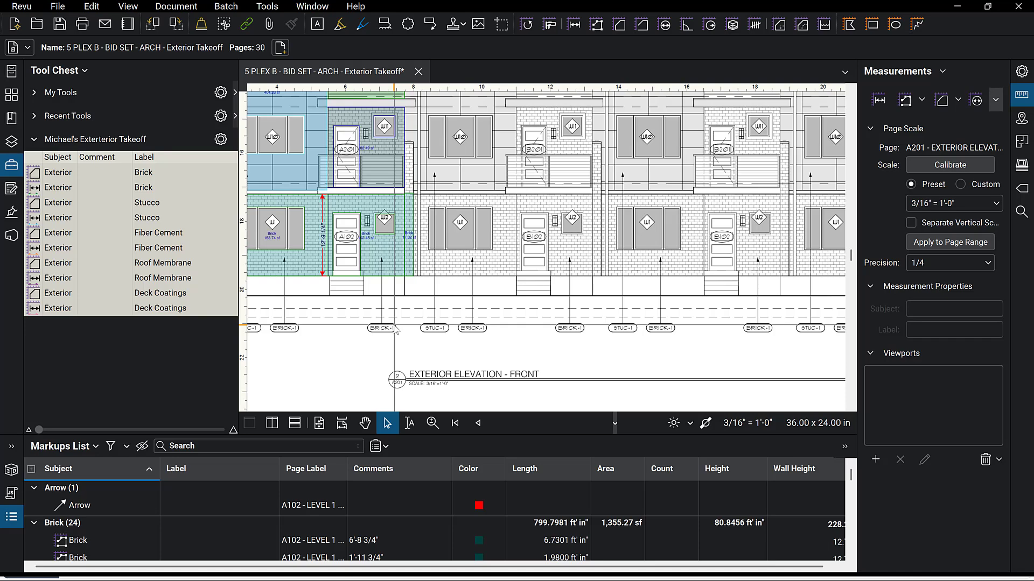
pyautogui.scroll(-4, 396, 330)
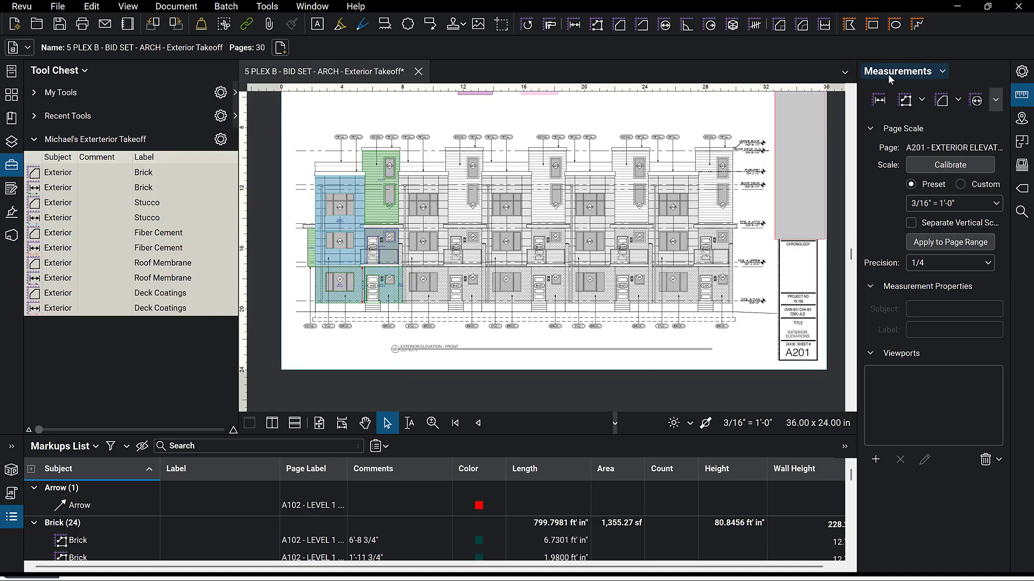
pyautogui.click(878, 100)
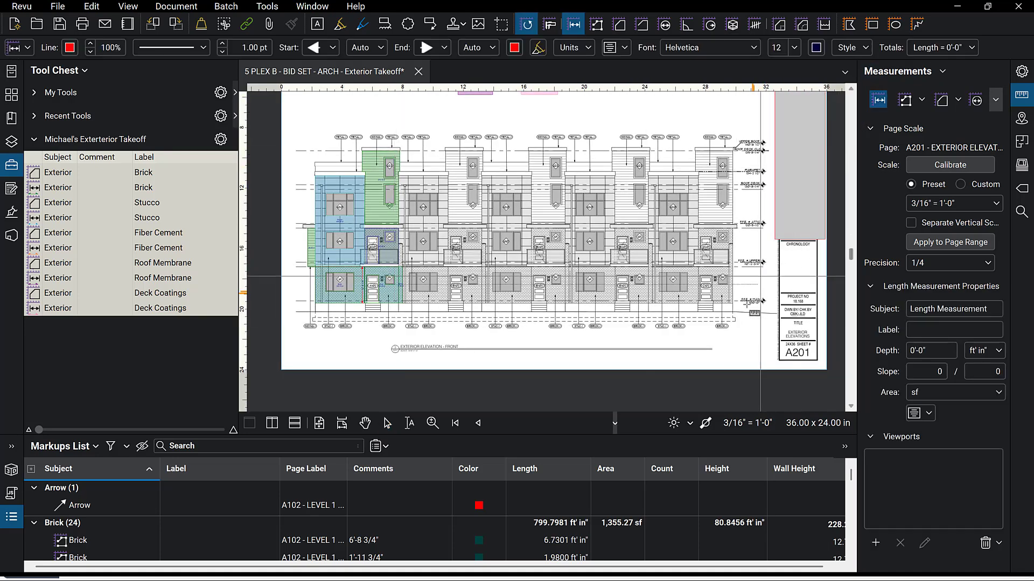
pyautogui.scroll(6, 746, 304)
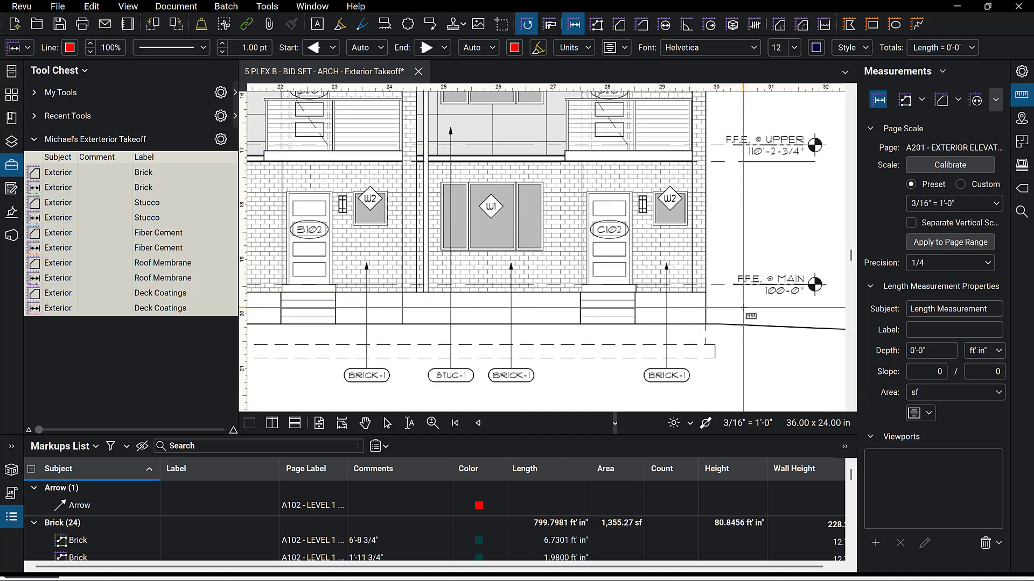
pyautogui.click(717, 284)
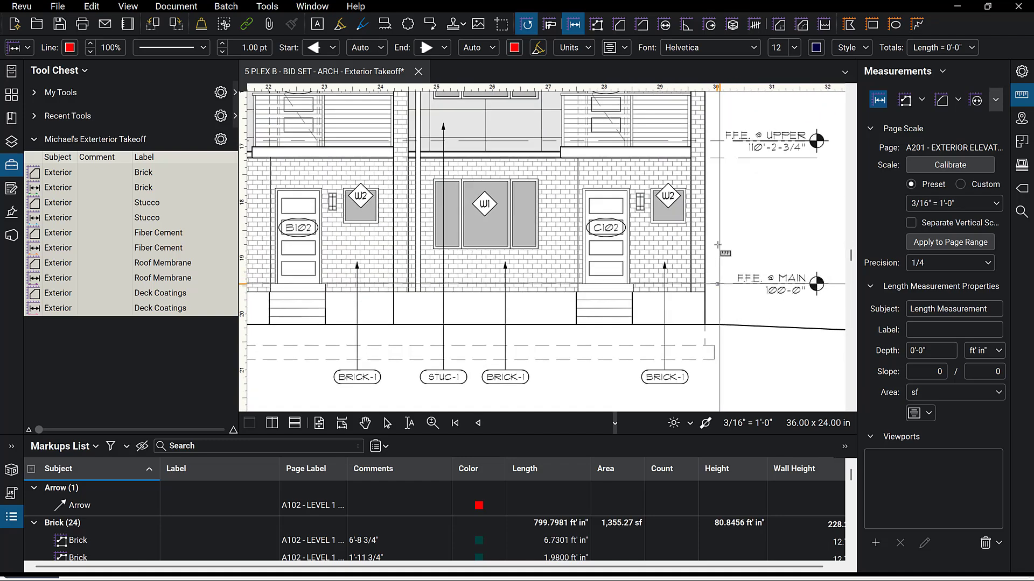
pyautogui.click(714, 145)
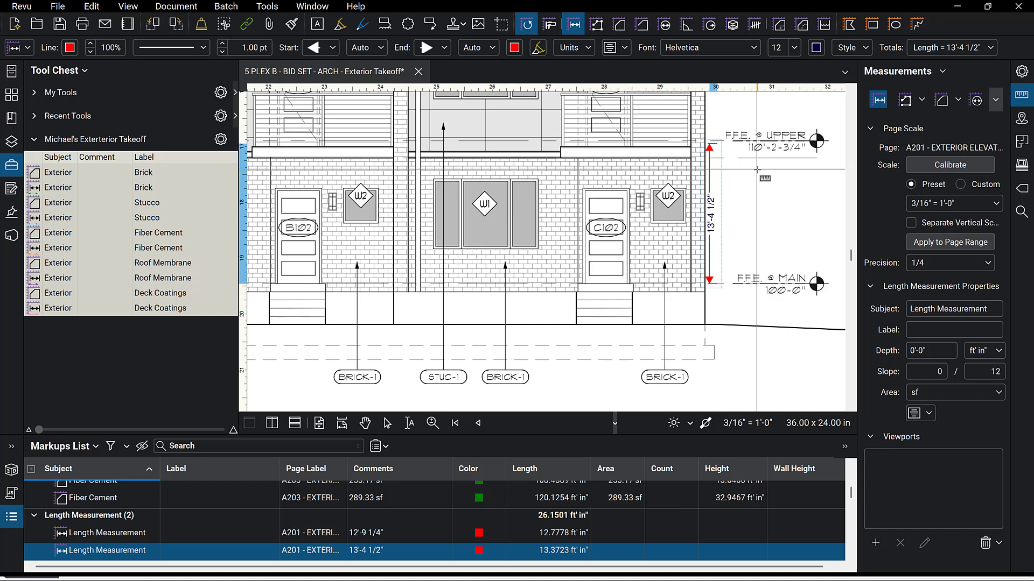
# Move the height measurement's top end up to the F.F.E. Upper line.
pyautogui.scroll(3, 757, 170)
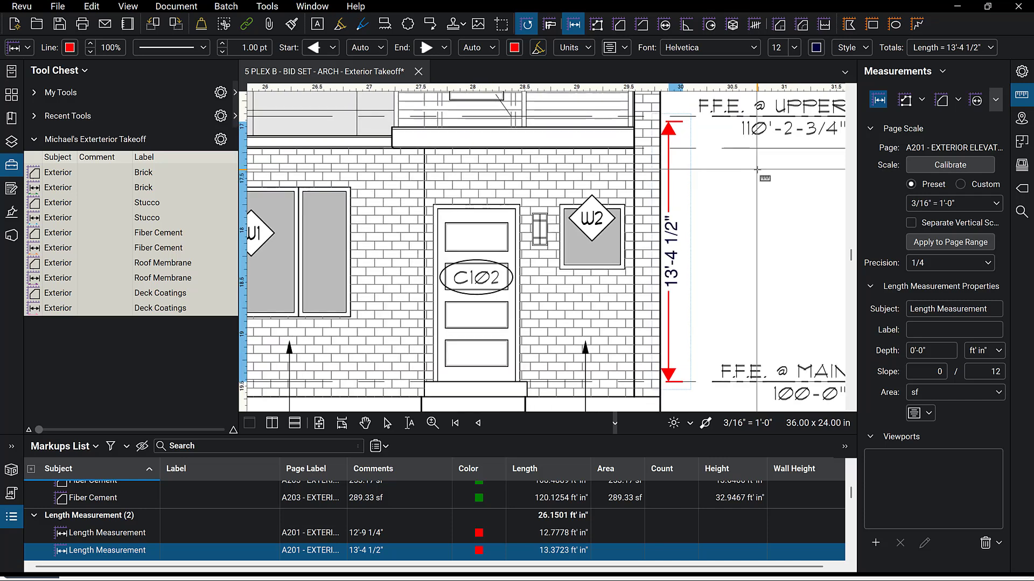
pyautogui.press('Escape')
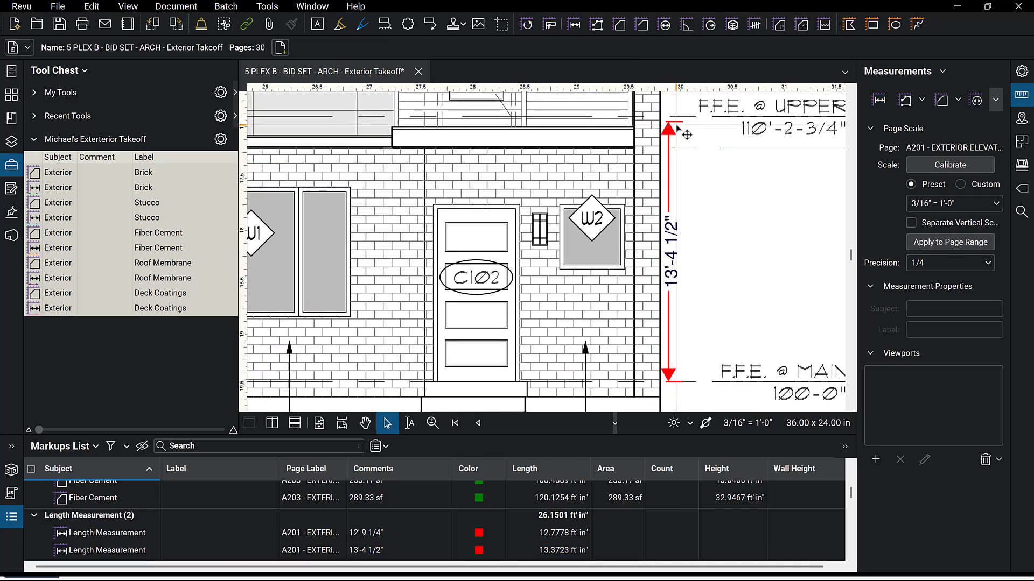
pyautogui.click(687, 134)
pyautogui.moveTo(682, 125); pyautogui.dragTo(683, 116)
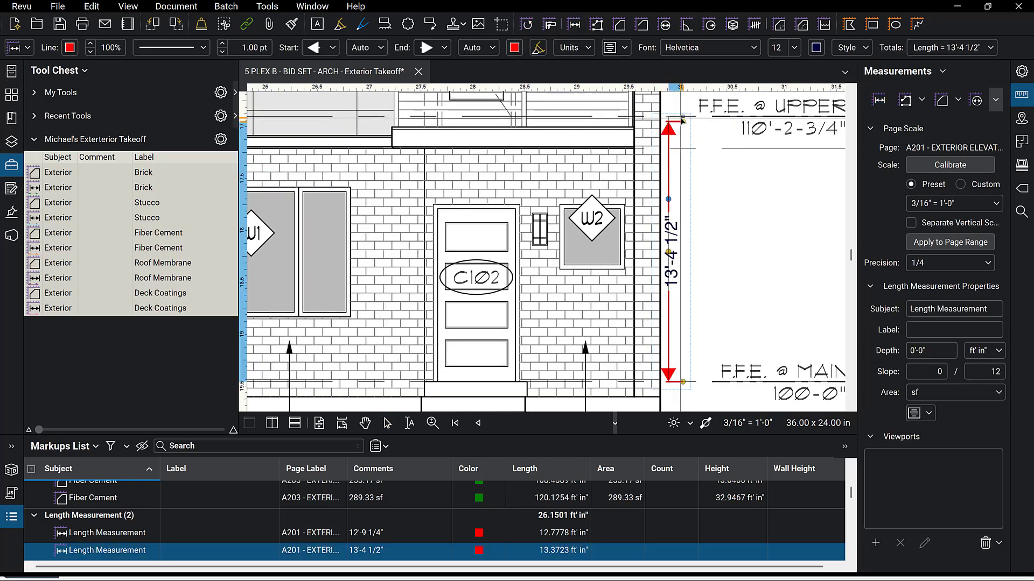
pyautogui.click(723, 176)
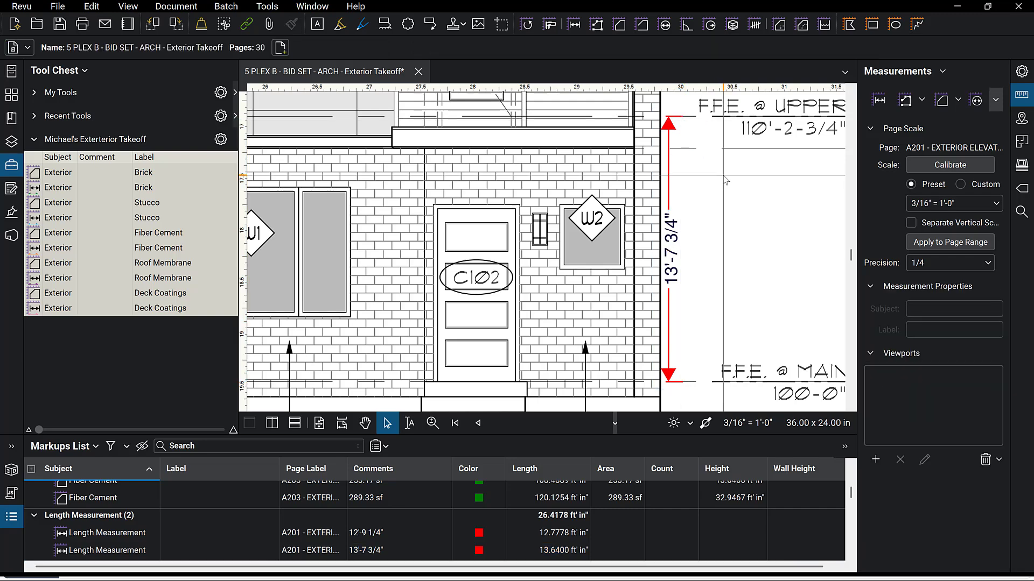
# Select the height measurement and step through to the next markup, the Brick area takeoff.
pyautogui.scroll(-3, 722, 176)
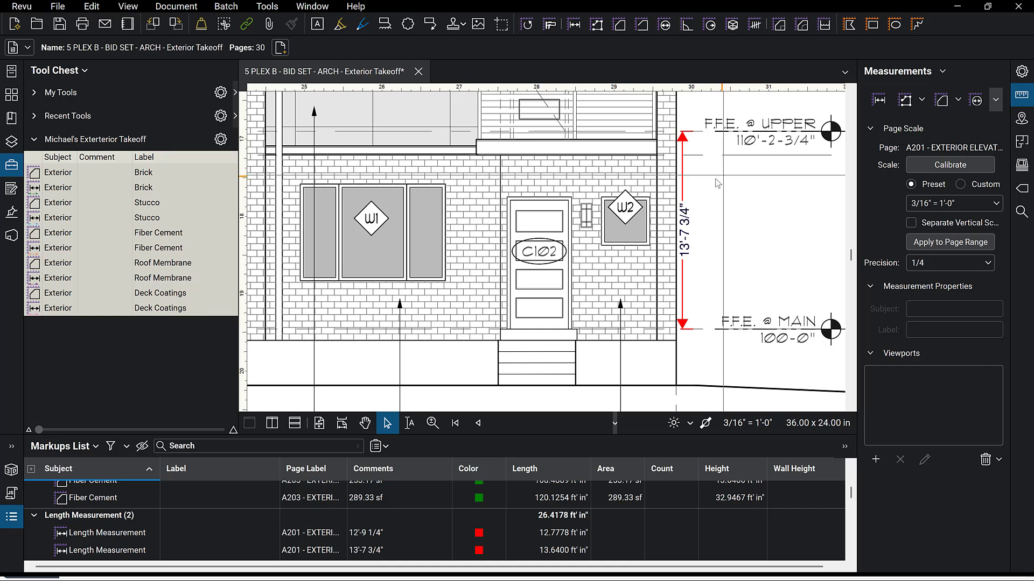
pyautogui.click(683, 146)
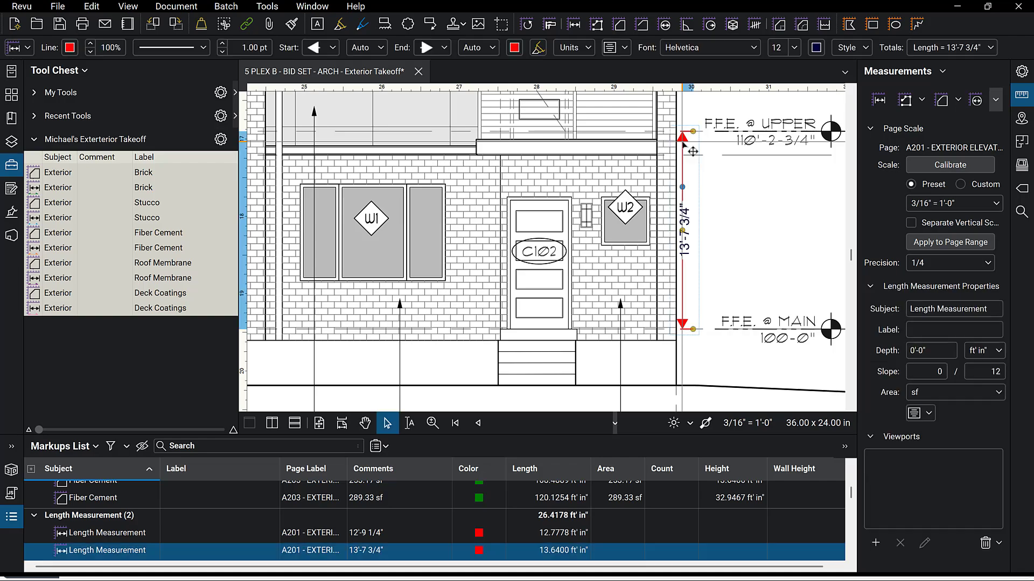
pyautogui.press('Tab')
pyautogui.scroll(-3, 767, 247)
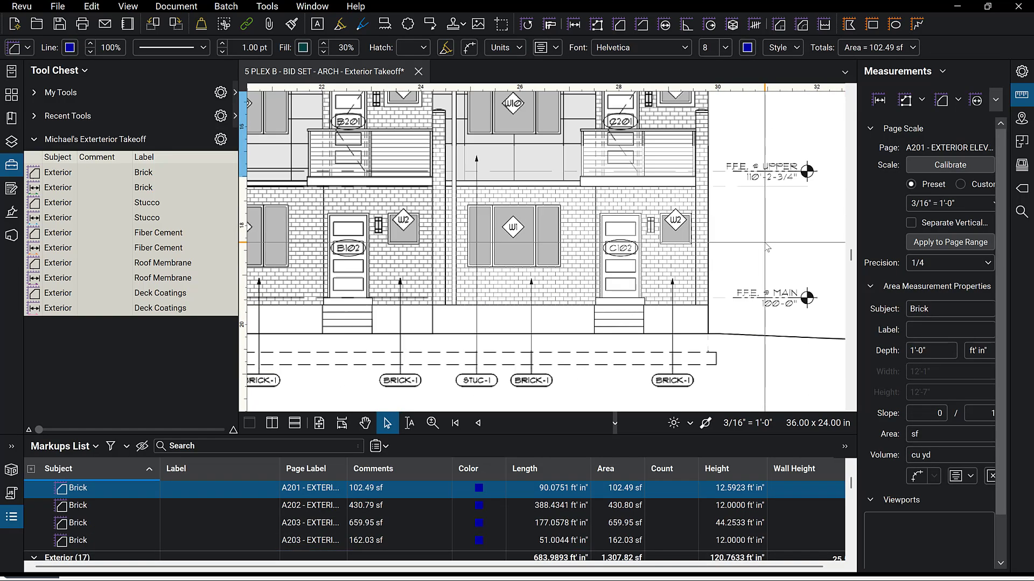
# Delete the sample material boxes and their dimensions above the elevation's material legend.
pyautogui.scroll(-4, 767, 248)
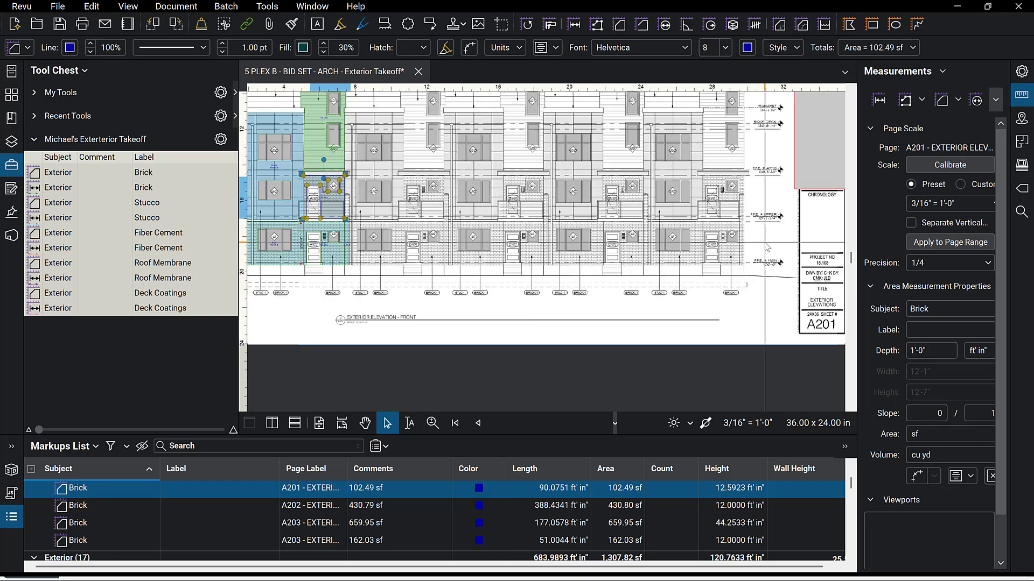
pyautogui.scroll(-2, 477, 331)
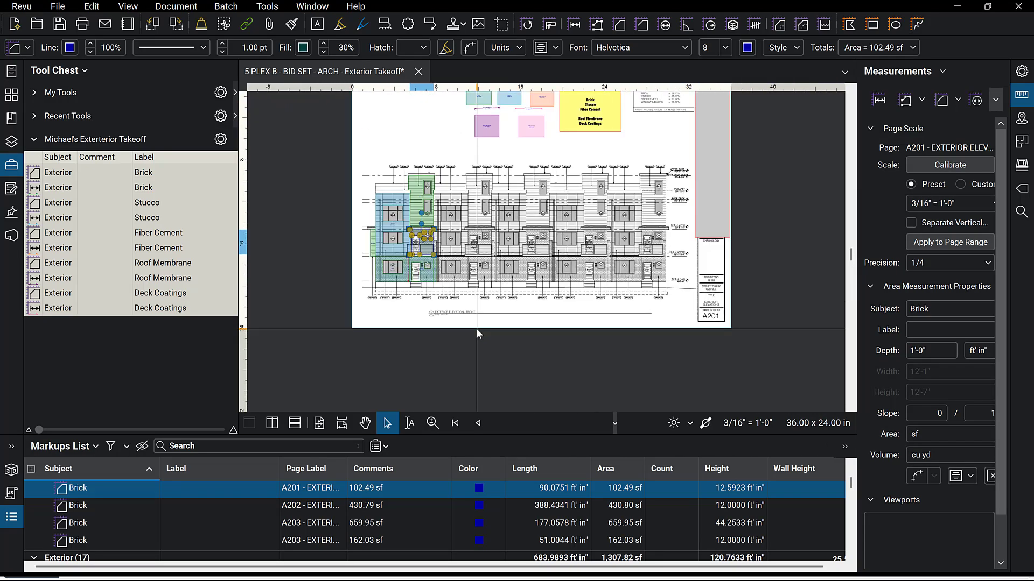
pyautogui.scroll(3, 423, 311)
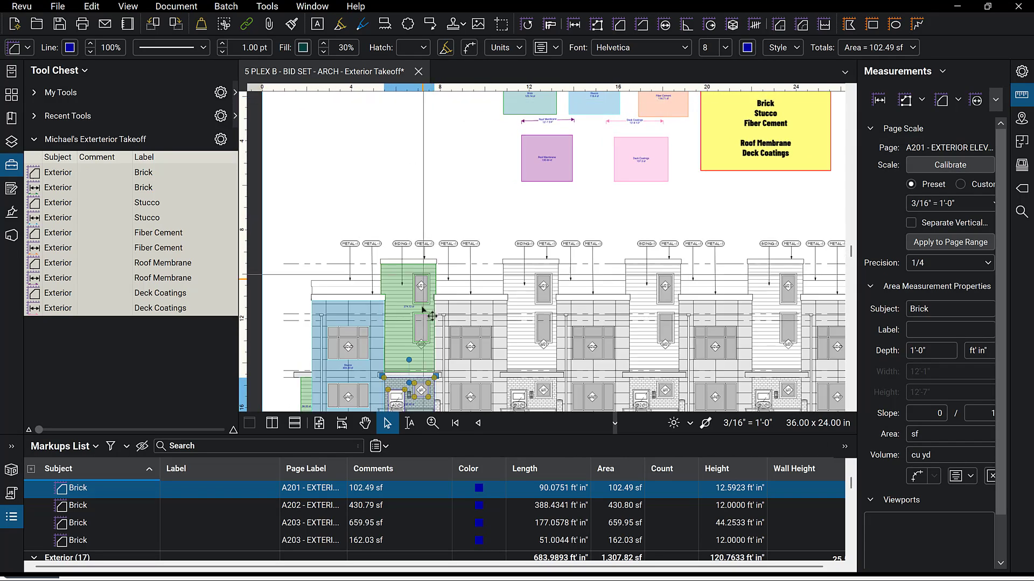
pyautogui.scroll(-2, 528, 323)
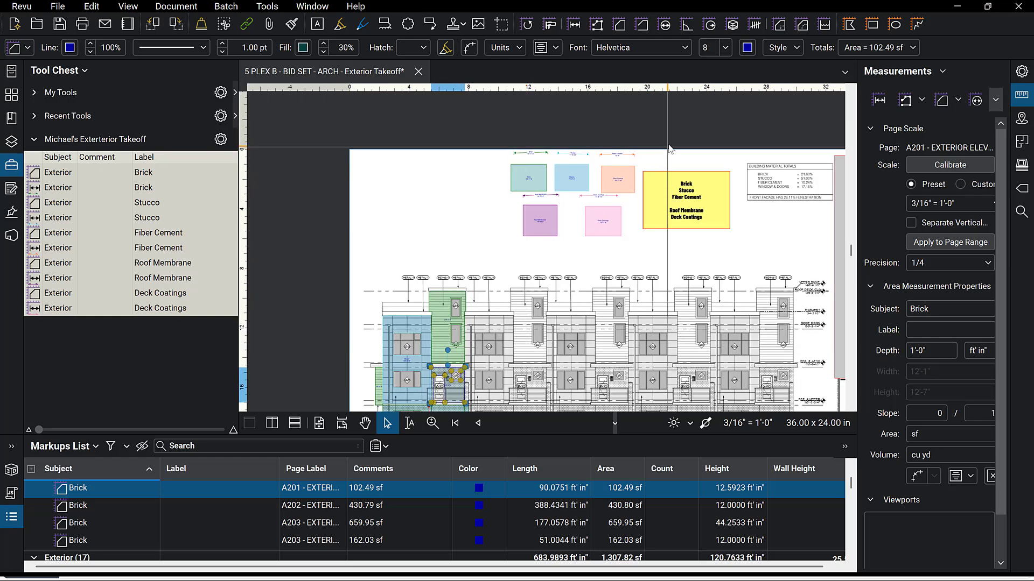
pyautogui.scroll(3, 667, 151)
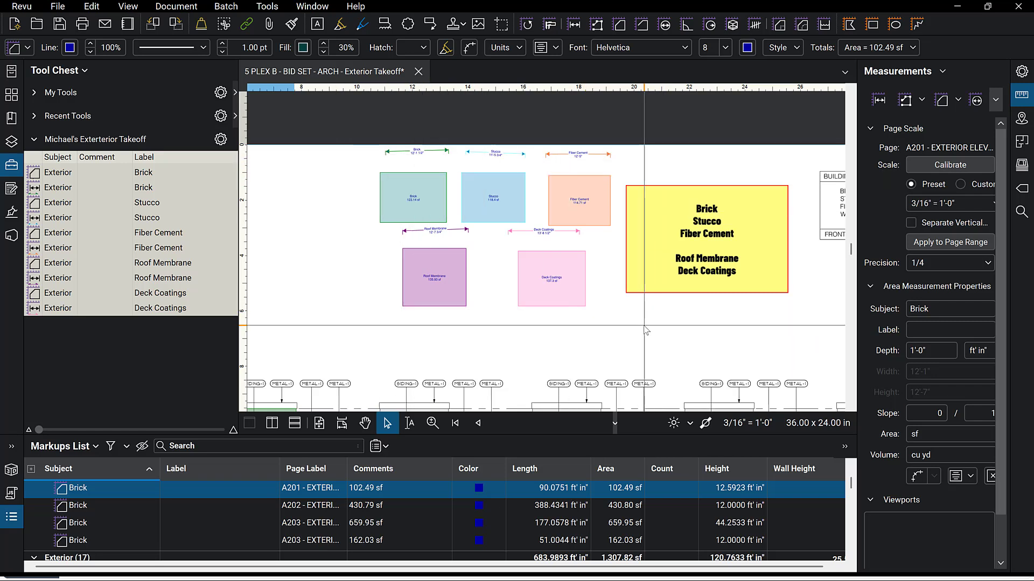
pyautogui.click(611, 321)
pyautogui.moveTo(611, 322); pyautogui.dragTo(383, 146)
pyautogui.press('Delete')
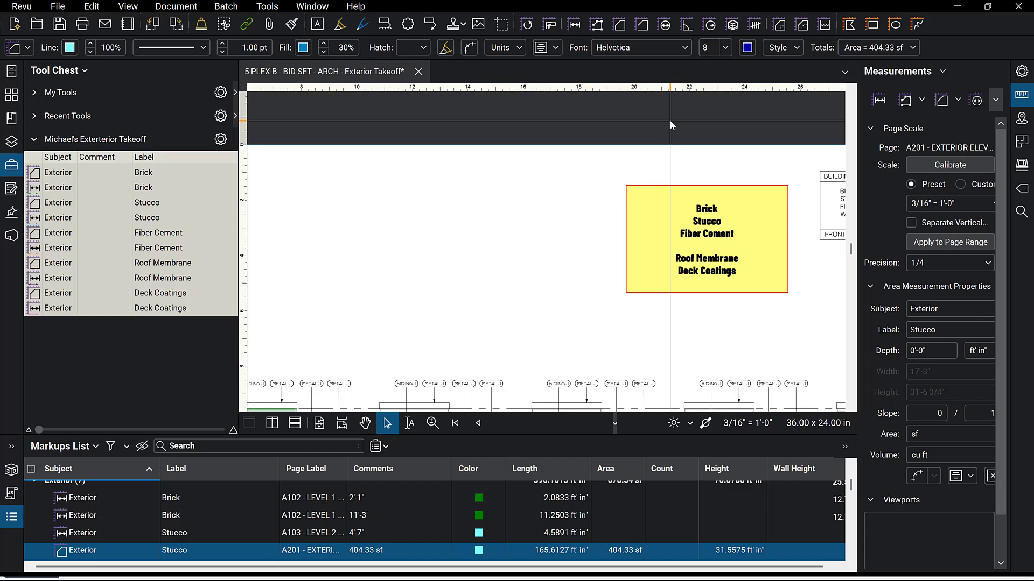
# With the Area tool's subject and label cleared, draw five rectangular area boxes in the empty space left of the legend.
pyautogui.click(940, 105)
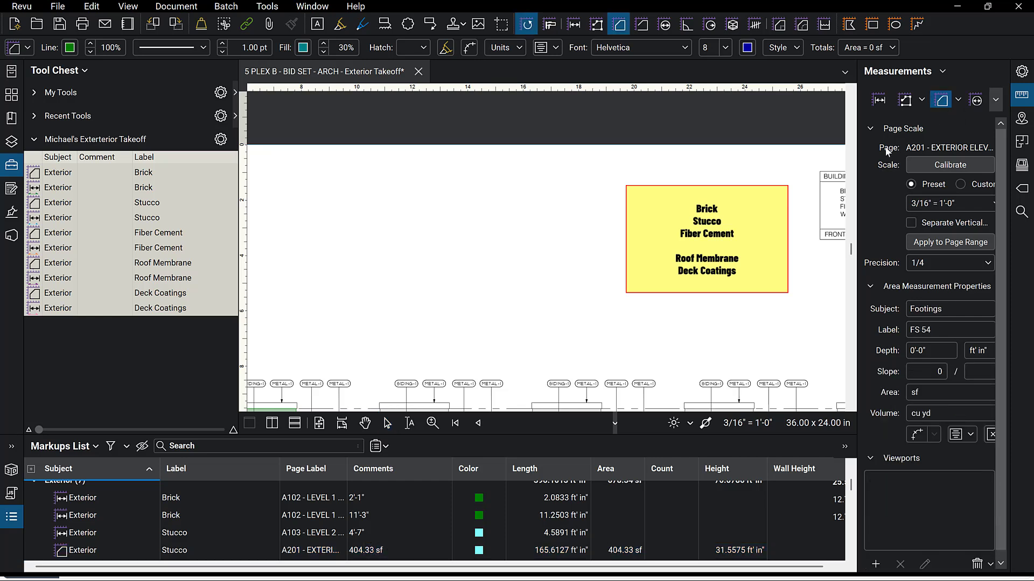
pyautogui.moveTo(857, 162); pyautogui.dragTo(761, 164)
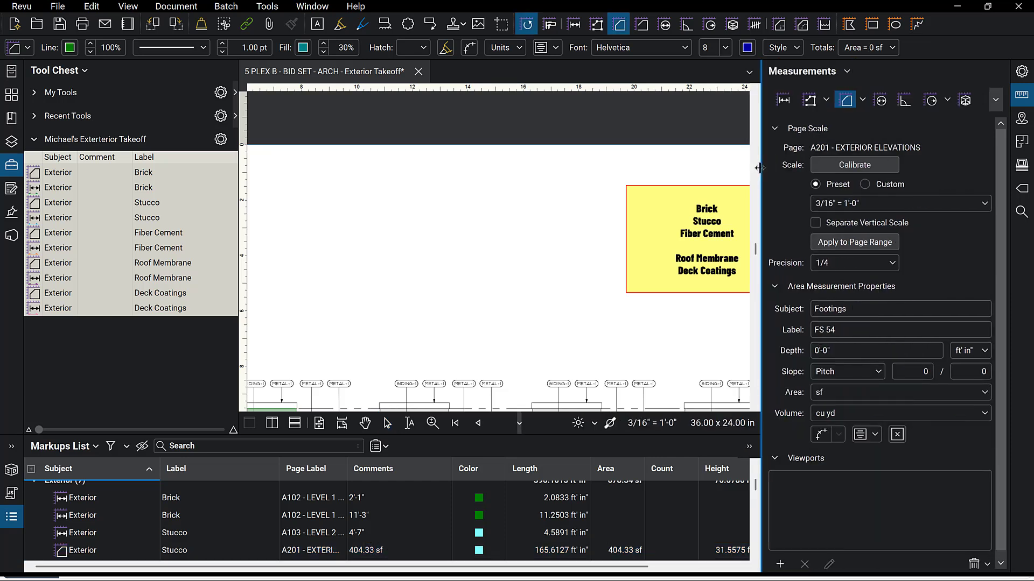
pyautogui.doubleClick(855, 308)
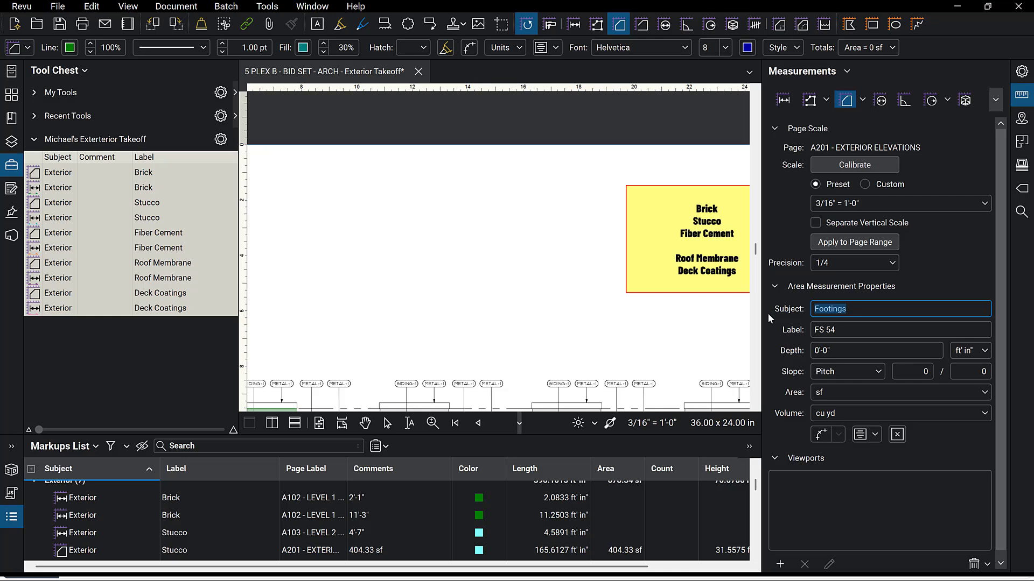
pyautogui.press('BackSpace')
pyautogui.press('Tab')
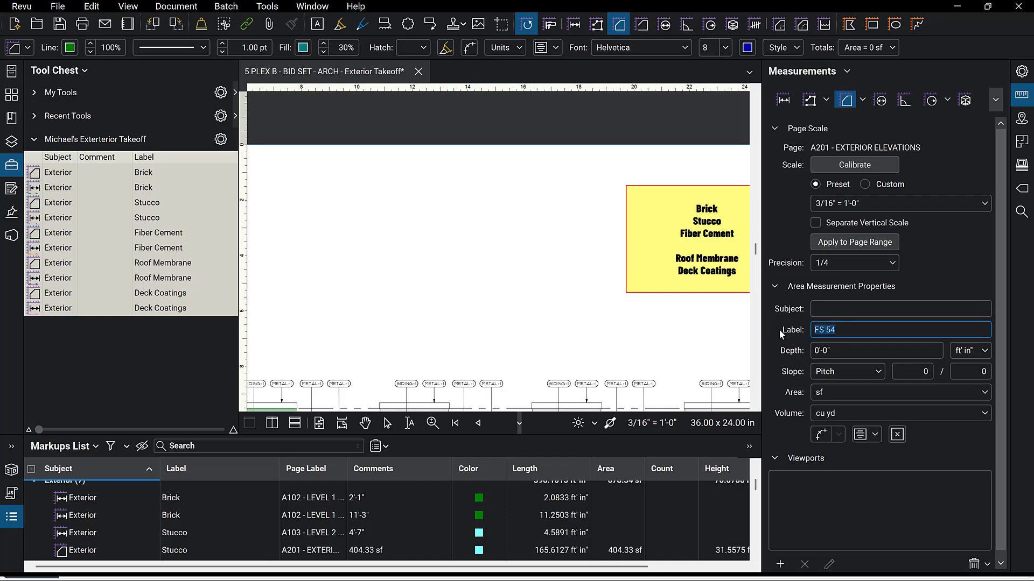
pyautogui.press('BackSpace')
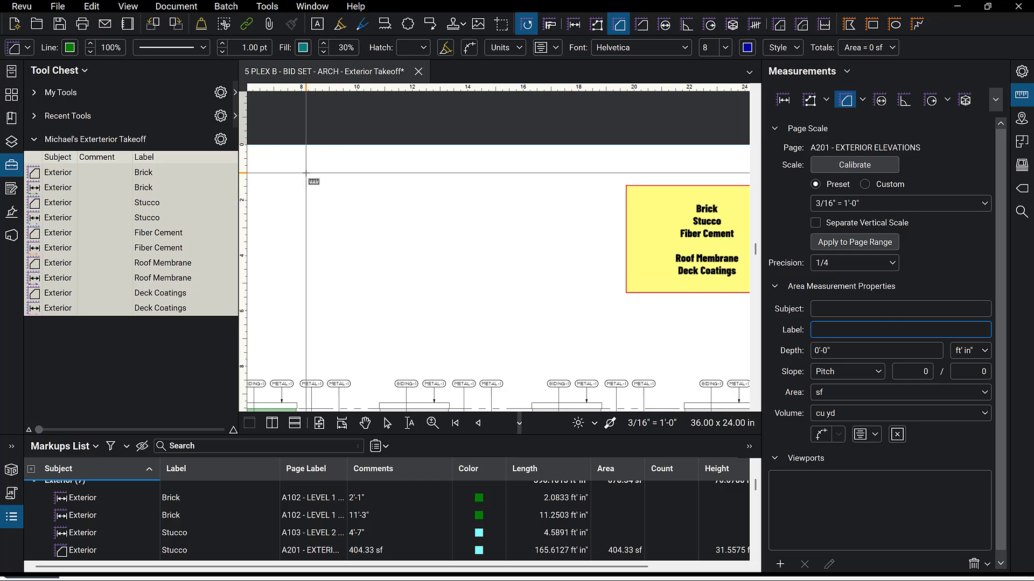
pyautogui.moveTo(304, 172); pyautogui.dragTo(368, 226)
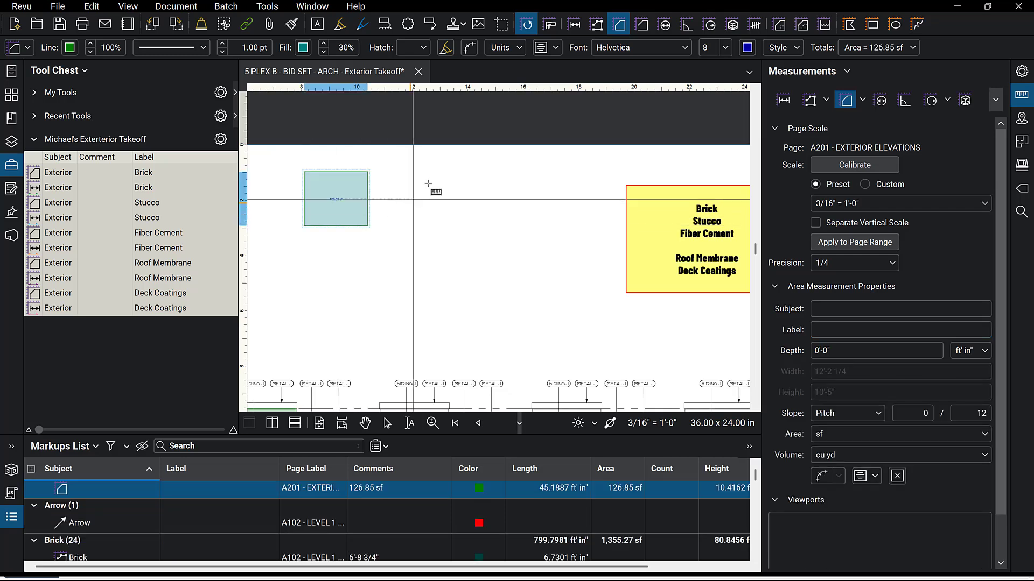
pyautogui.moveTo(406, 172); pyautogui.dragTo(462, 230)
pyautogui.moveTo(507, 171); pyautogui.dragTo(577, 226)
pyautogui.moveTo(295, 261); pyautogui.dragTo(380, 310)
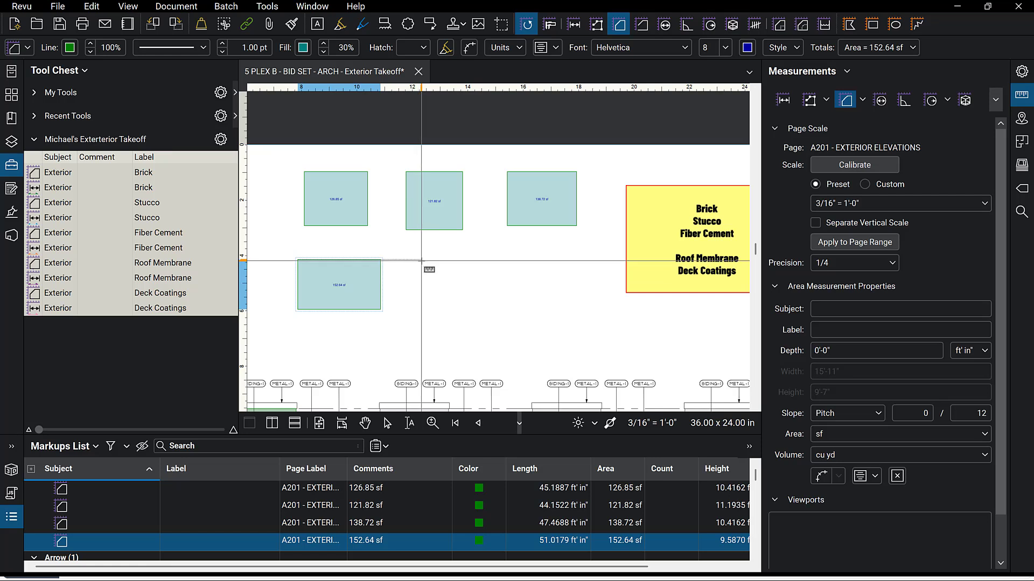
pyautogui.moveTo(422, 261); pyautogui.dragTo(504, 318)
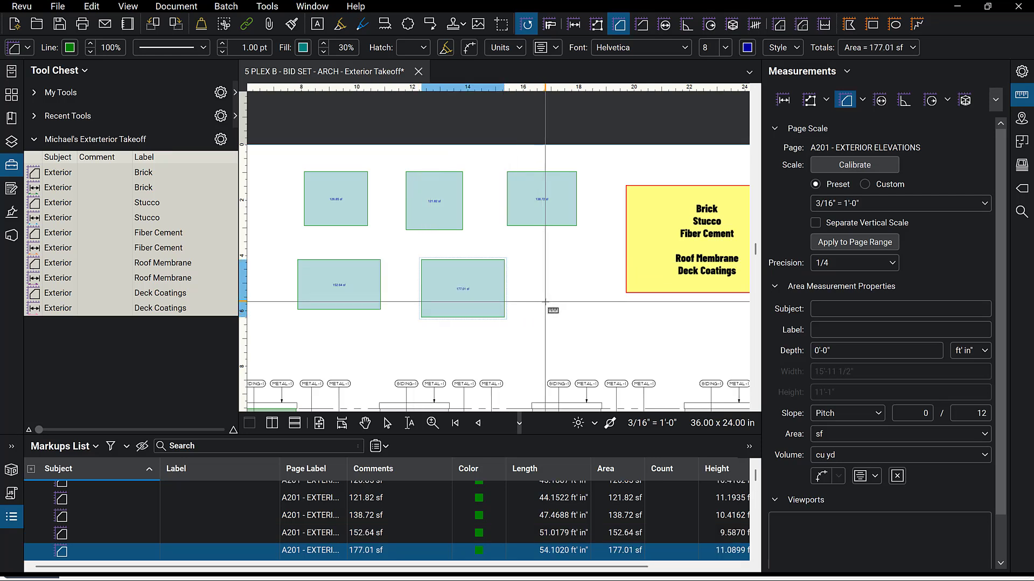
# Add a Length measurement across the top of each of the five area boxes.
pyautogui.click(784, 101)
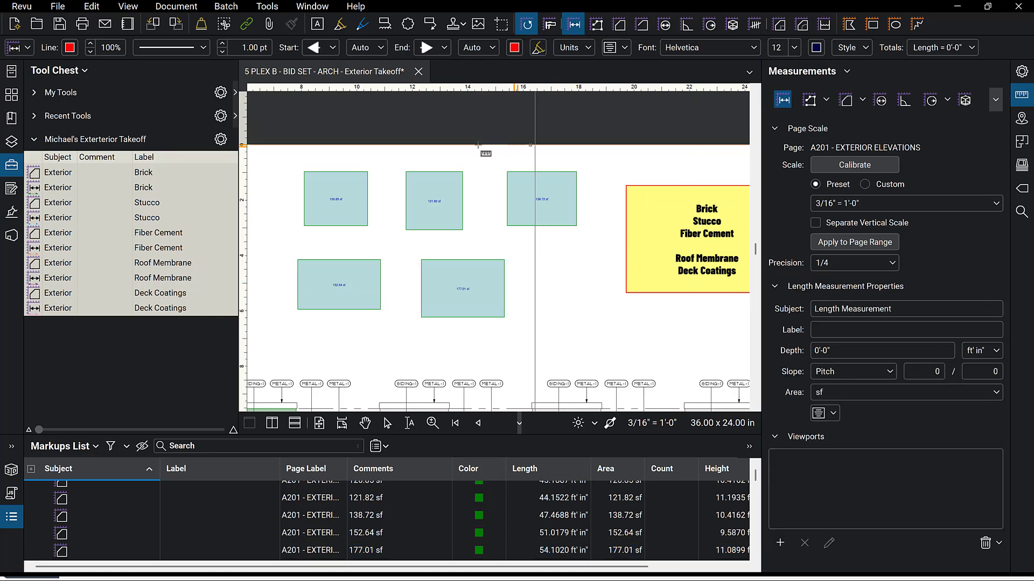
pyautogui.click(305, 154)
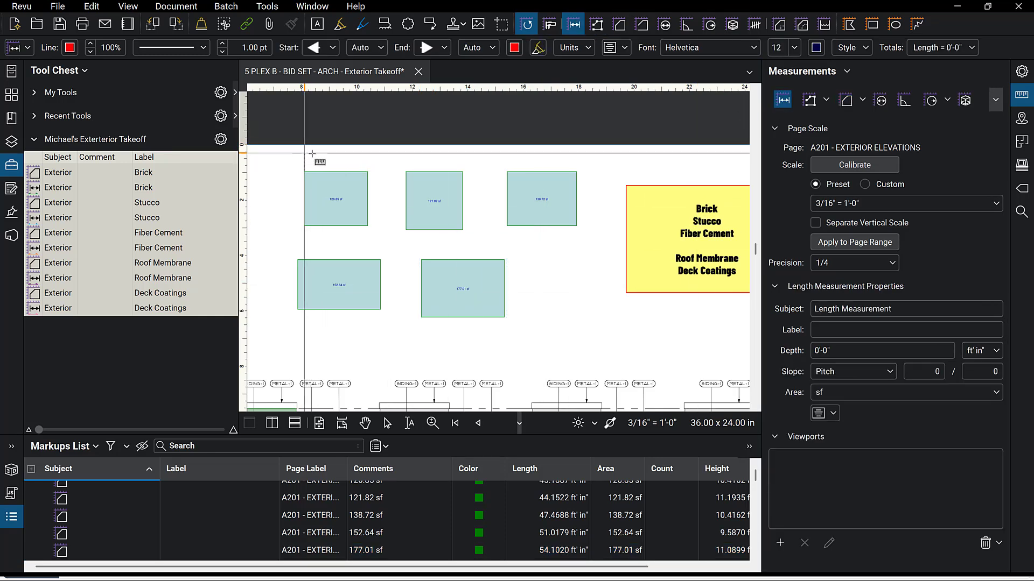
pyautogui.click(367, 156)
pyautogui.click(405, 151)
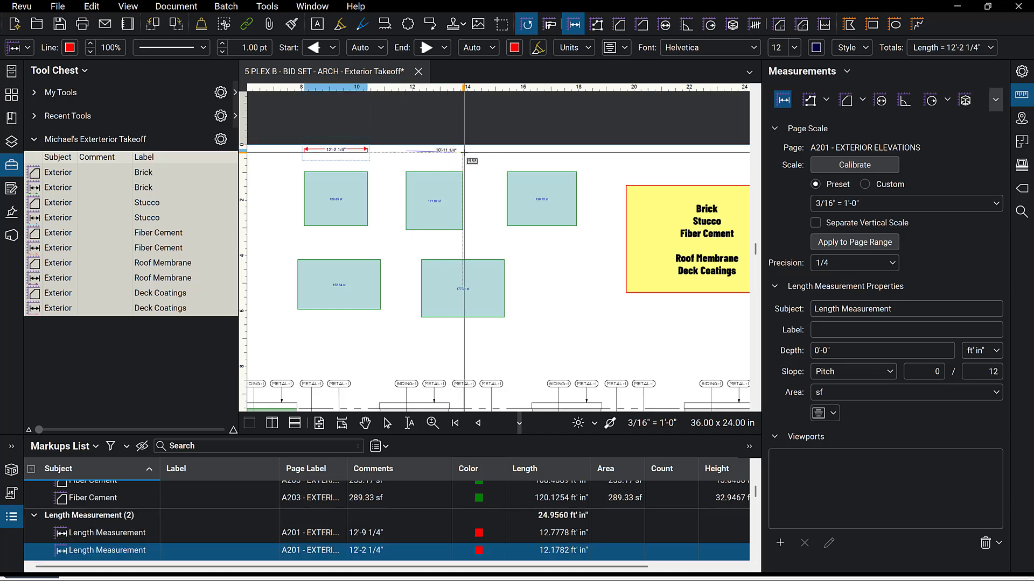
pyautogui.click(463, 148)
pyautogui.click(507, 150)
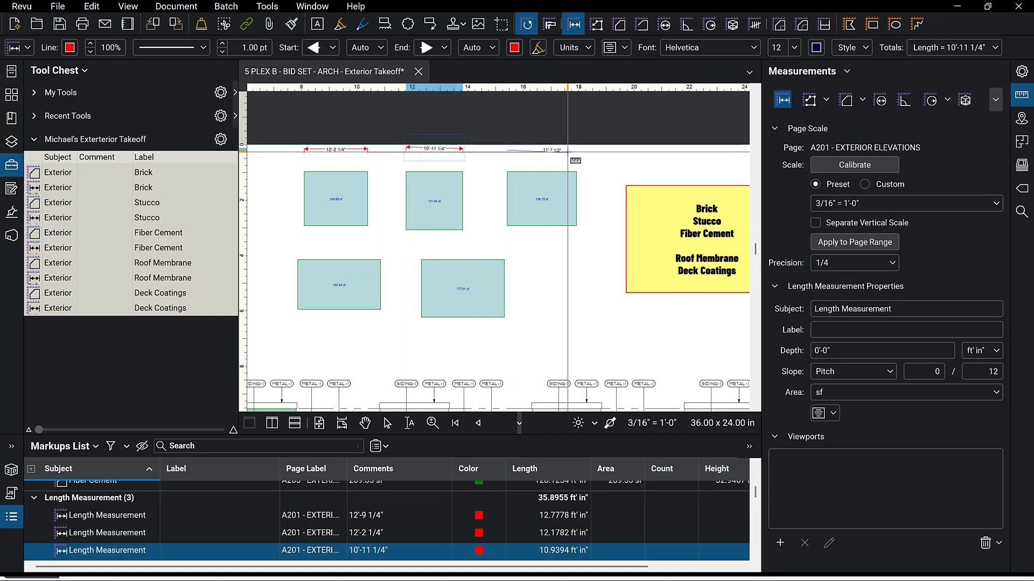
pyautogui.click(568, 149)
pyautogui.click(296, 245)
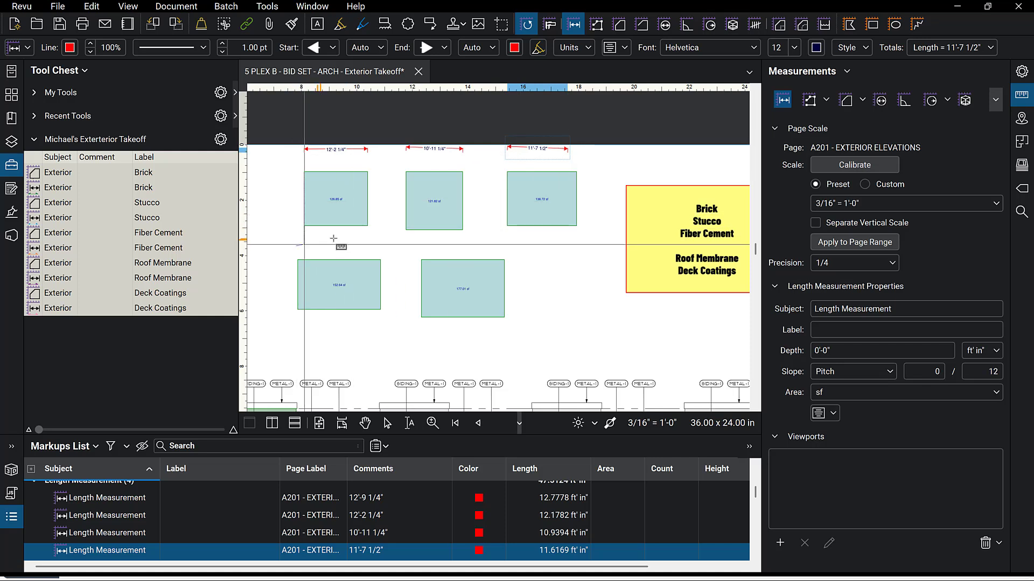
pyautogui.click(375, 243)
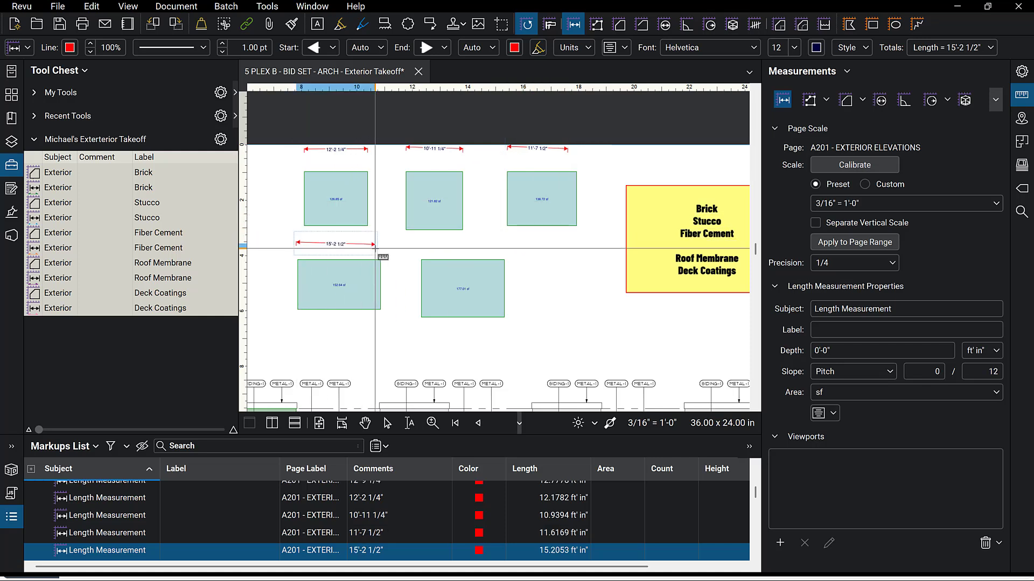
pyautogui.click(430, 244)
pyautogui.click(508, 244)
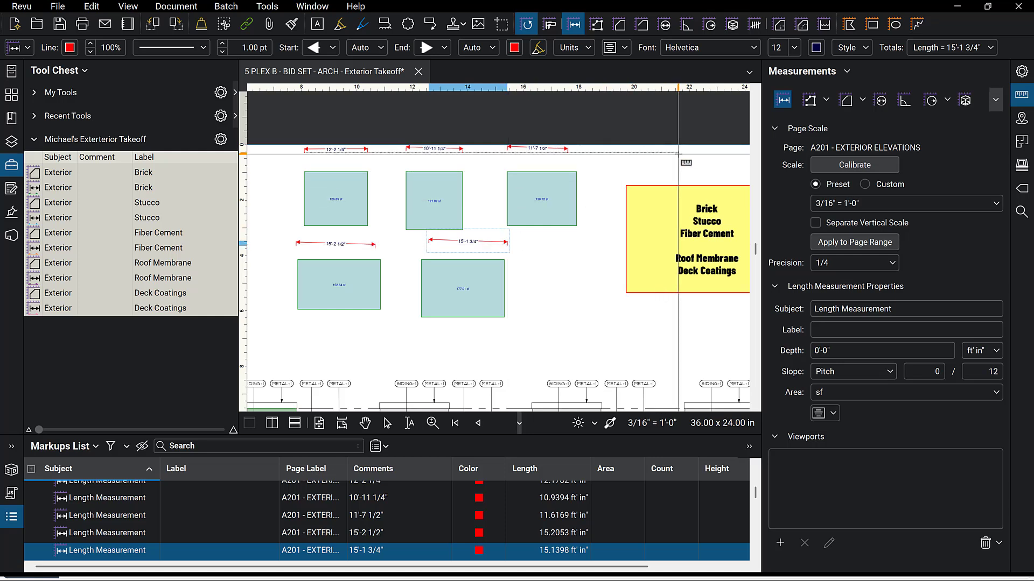
pyautogui.press('Escape')
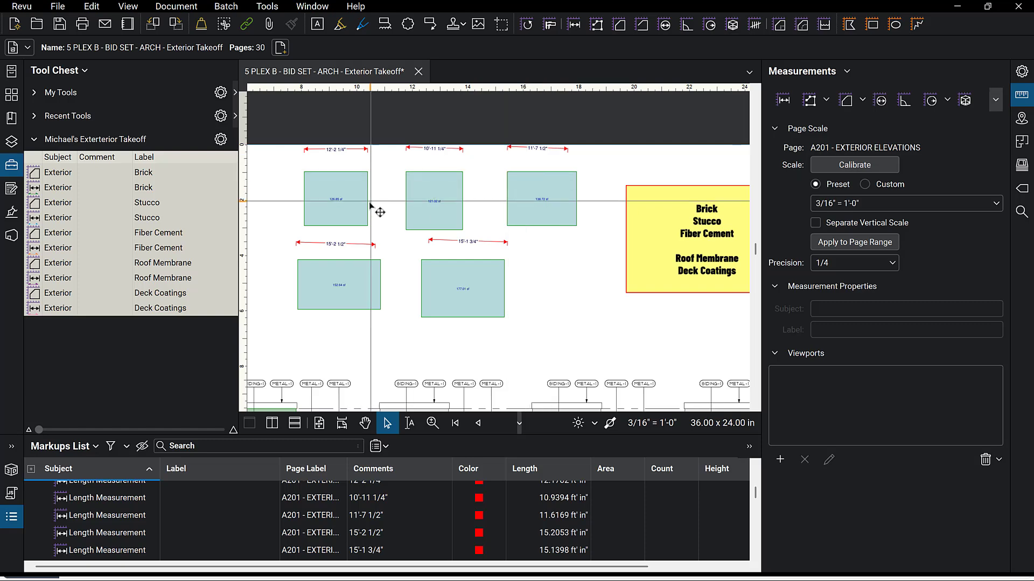
# Set the first area box's subject to Exterior and its label to Brick in its properties.
pyautogui.click(351, 208)
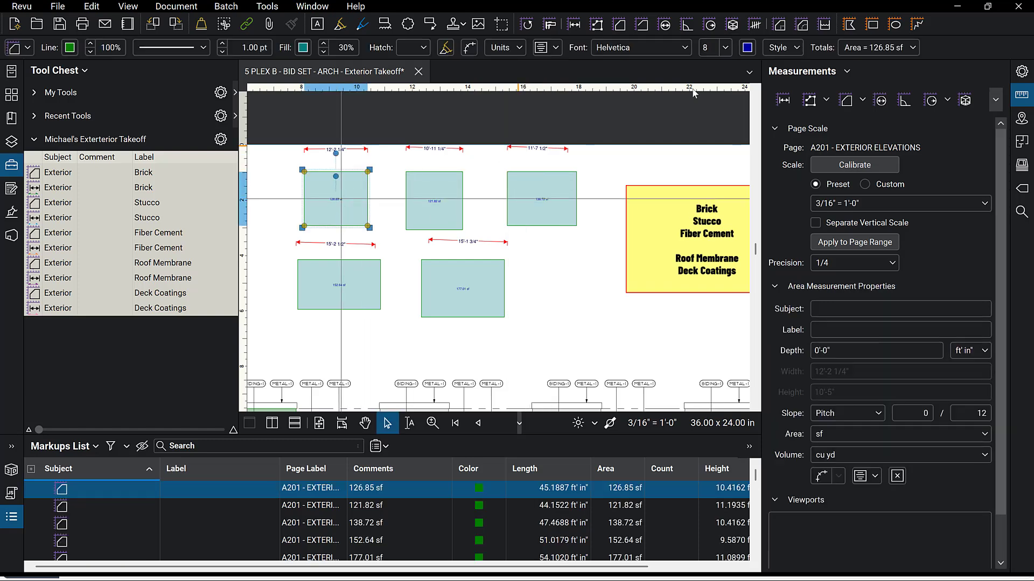
pyautogui.click(1022, 71)
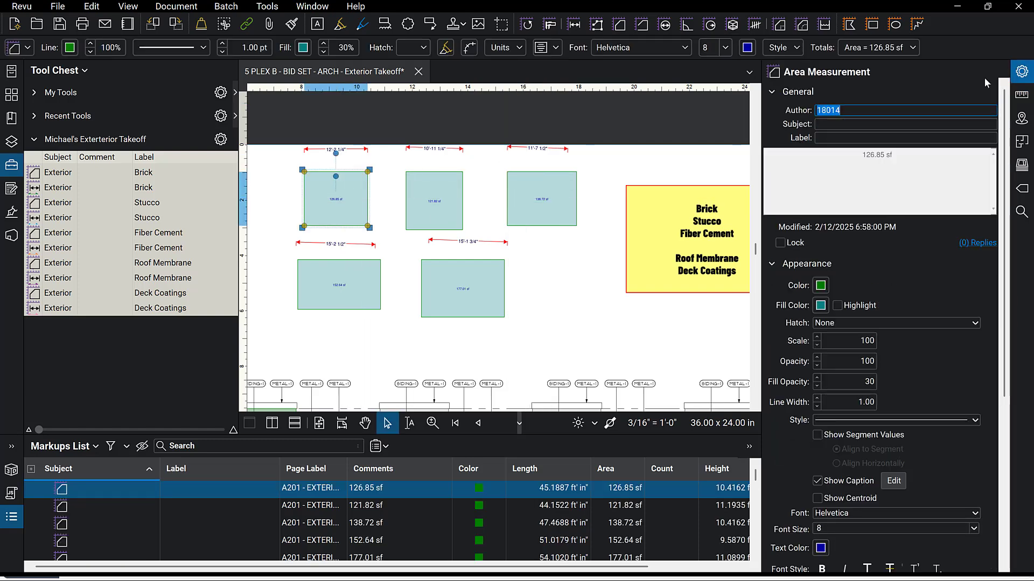
pyautogui.click(834, 123)
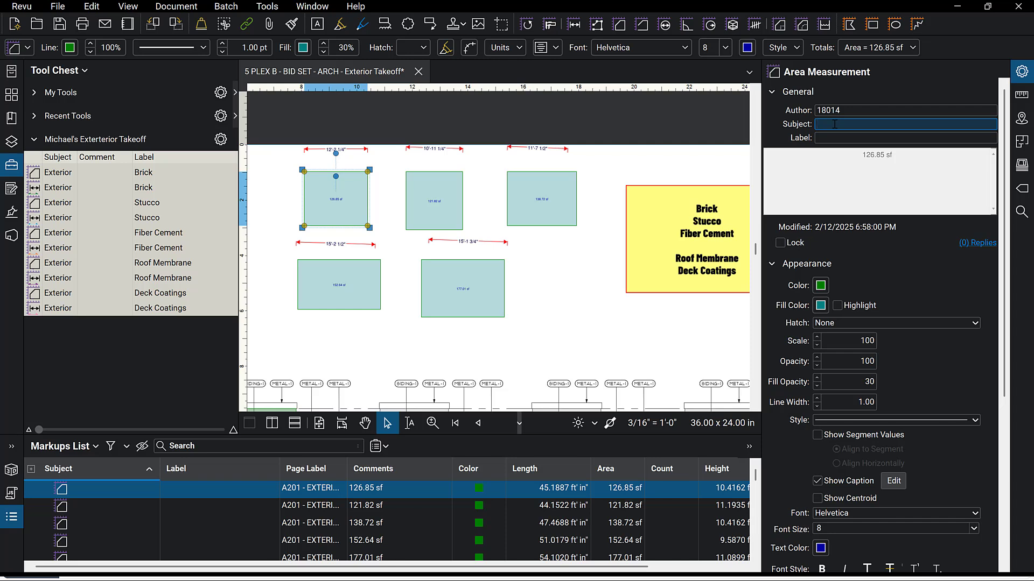
pyautogui.write('Exterior')
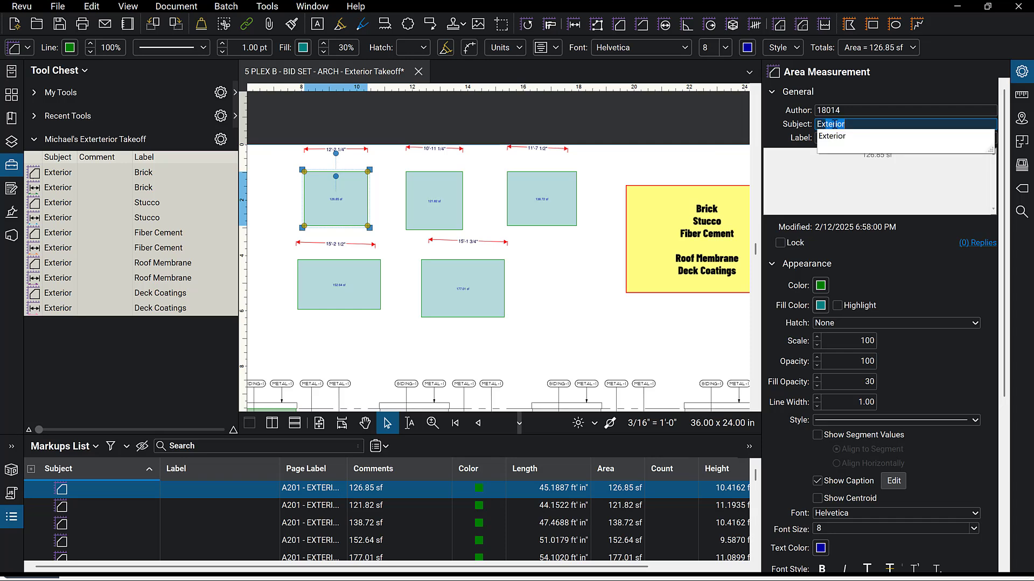
pyautogui.click(832, 136)
pyautogui.click(832, 139)
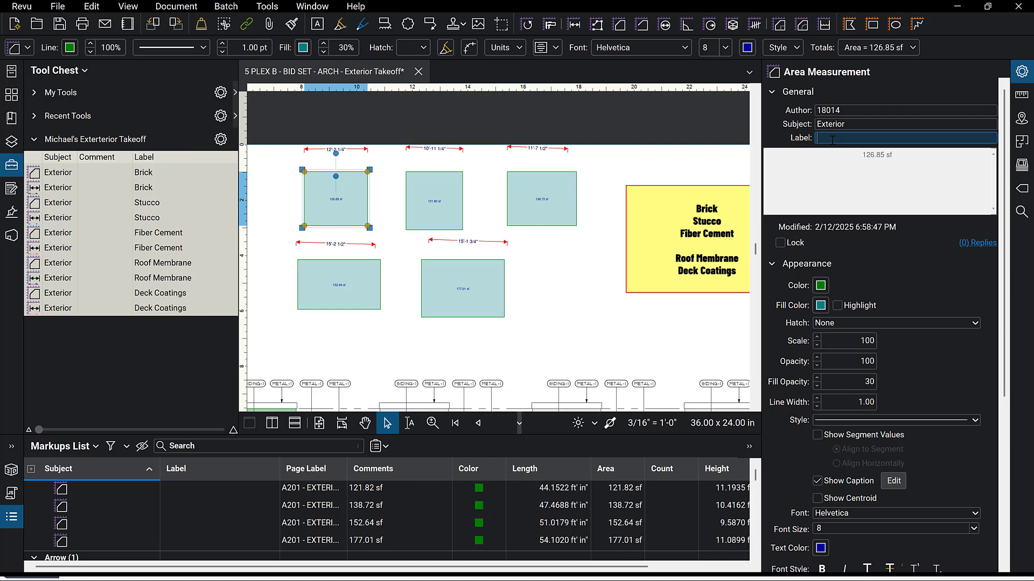
pyautogui.write('Brck')
pyautogui.press('BackSpace')
pyautogui.press('BackSpace')
pyautogui.write('i')
pyautogui.press('Return')
# Color the Brick box's fill and outline orange.
pyautogui.click(821, 306)
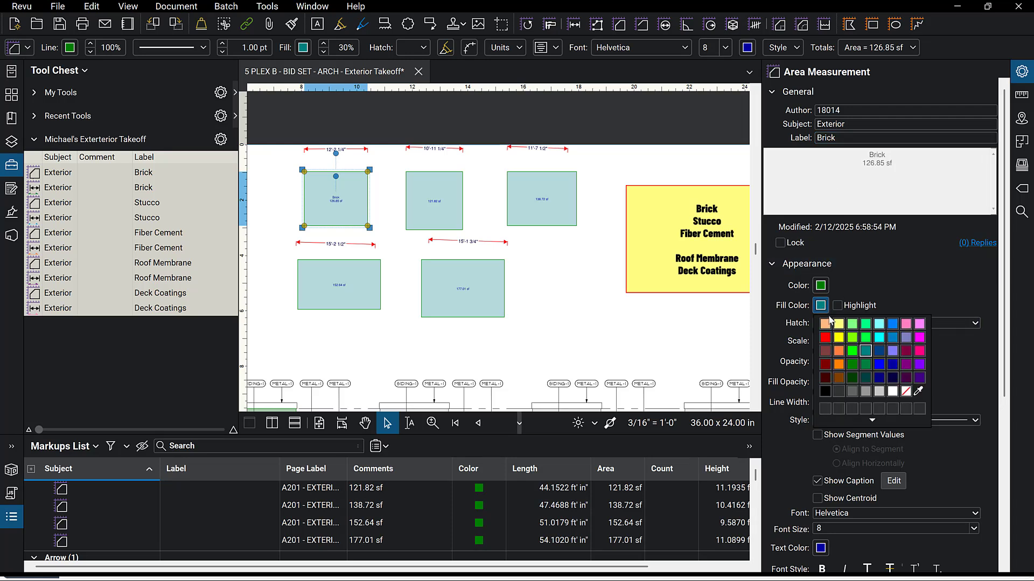
pyautogui.click(838, 350)
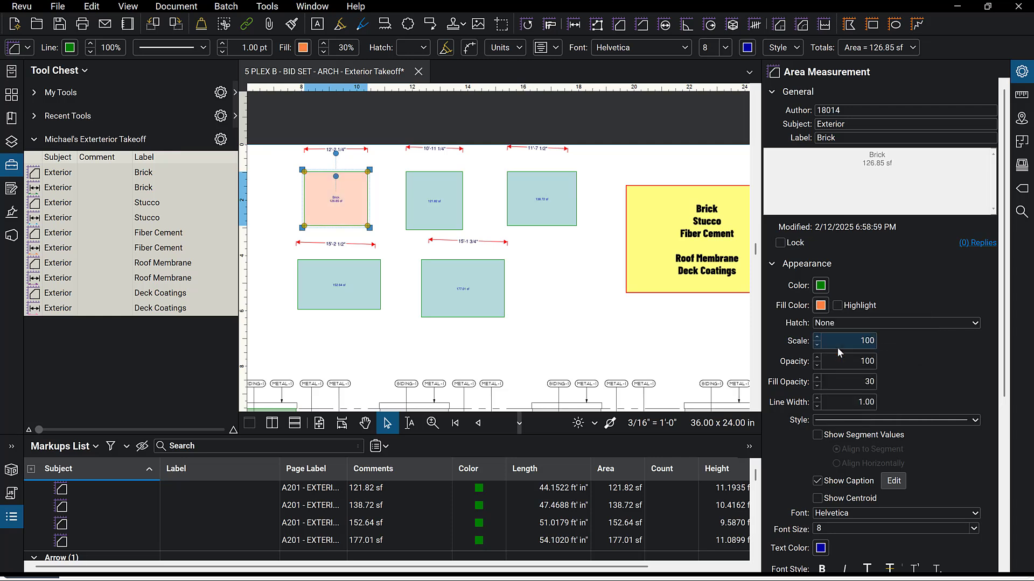
pyautogui.click(821, 286)
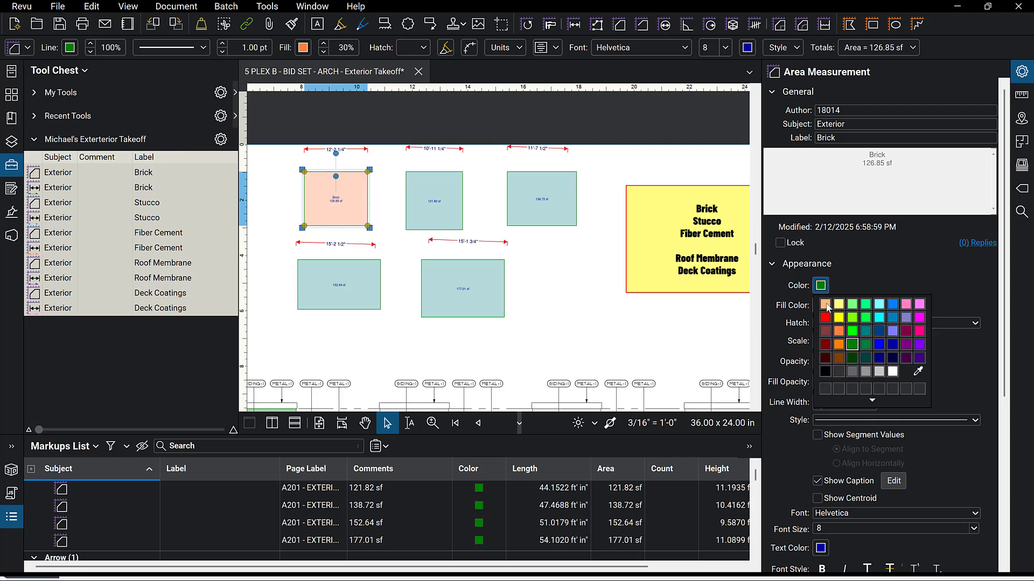
pyautogui.click(841, 346)
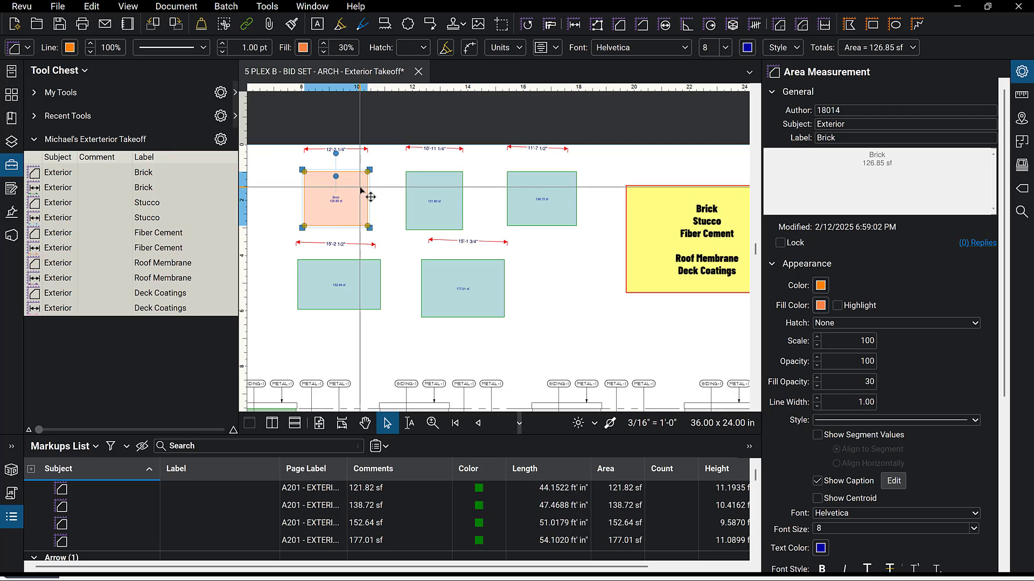
# Set the second top area box's subject to Exterior and its label to Stucco.
pyautogui.click(437, 218)
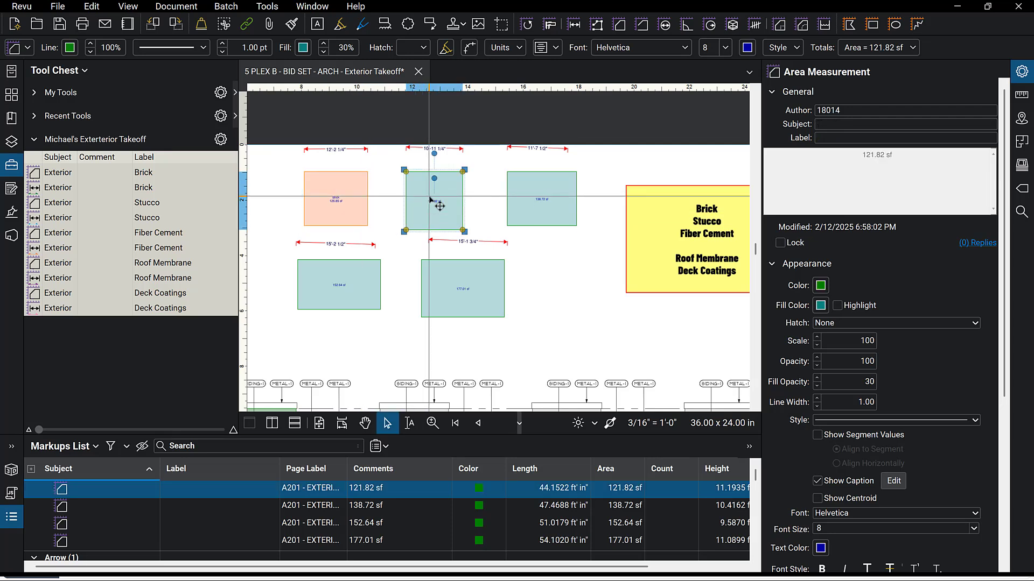
pyautogui.click(852, 125)
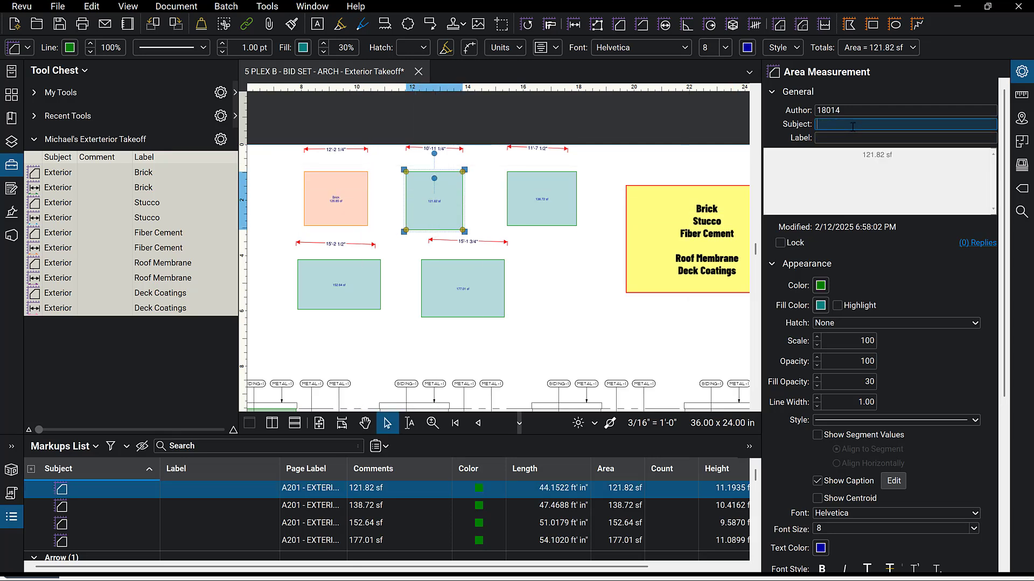
pyautogui.write('exterior')
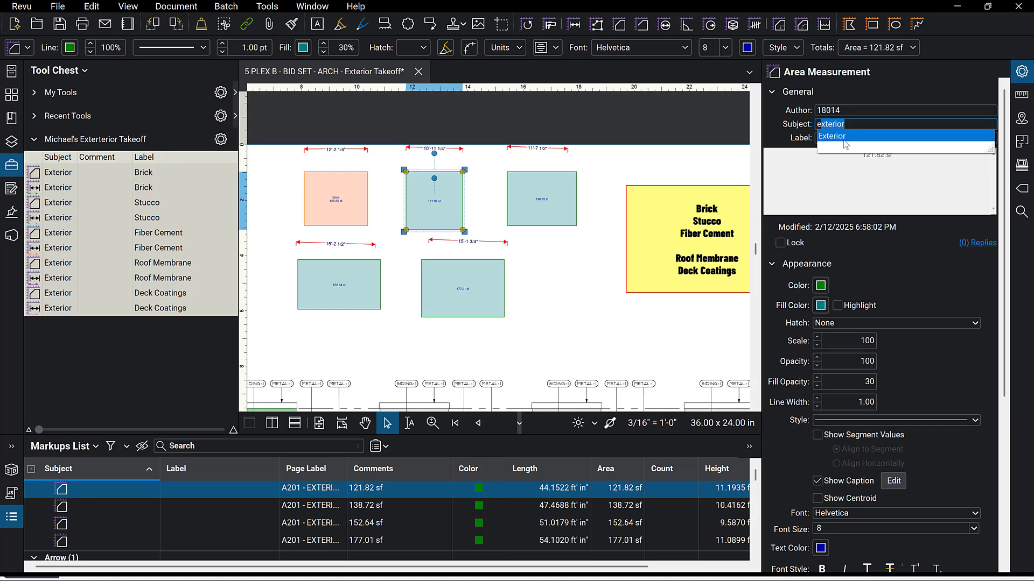
pyautogui.click(844, 139)
pyautogui.click(844, 139)
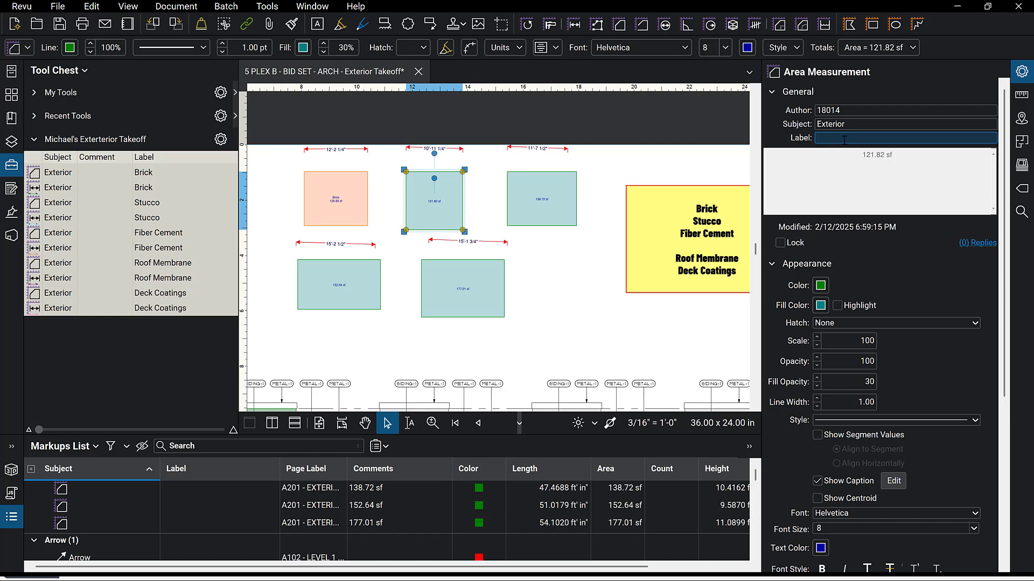
pyautogui.write('s')
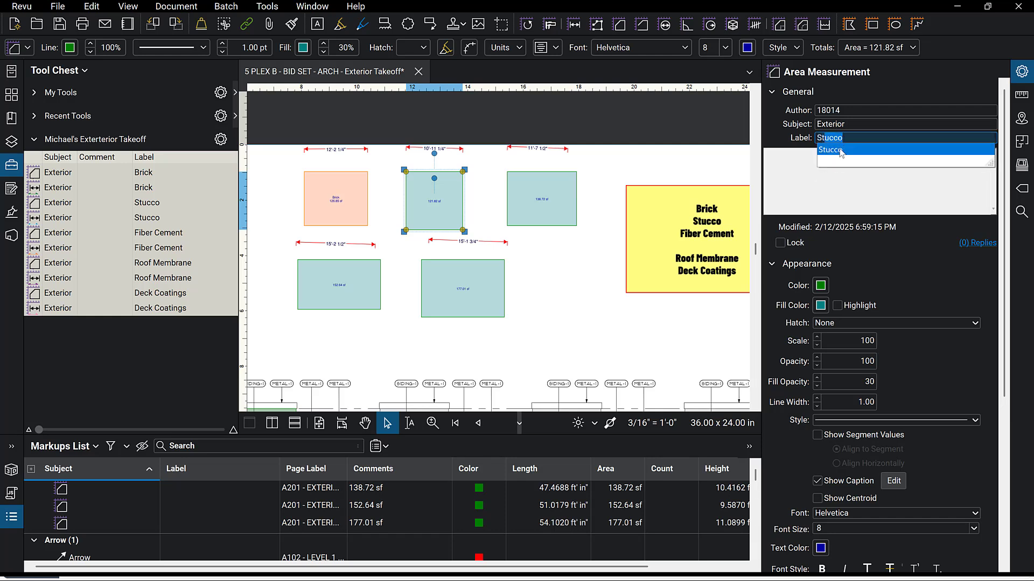
pyautogui.click(838, 157)
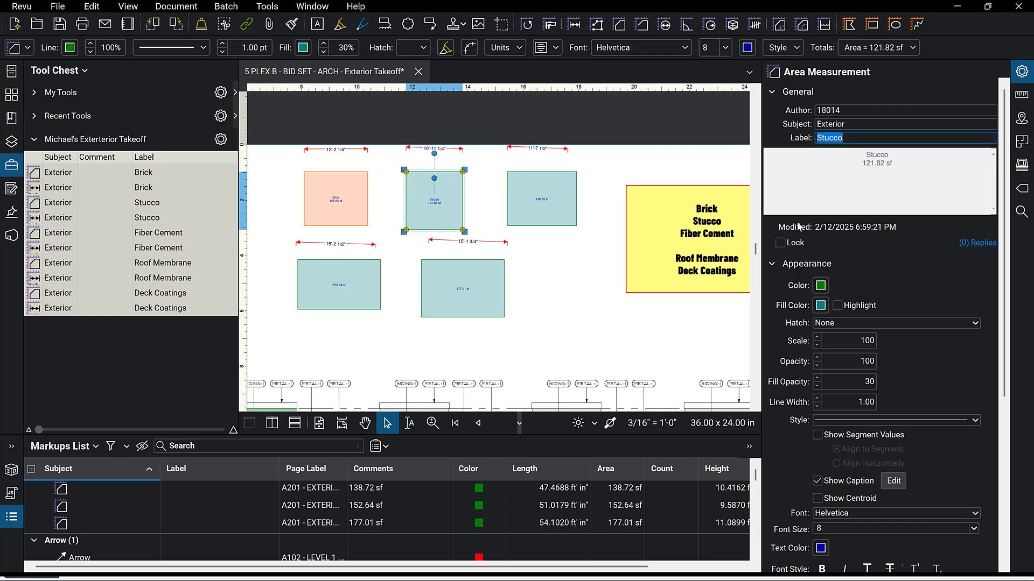
# Color the Stucco box's outline and fill green.
pyautogui.click(820, 287)
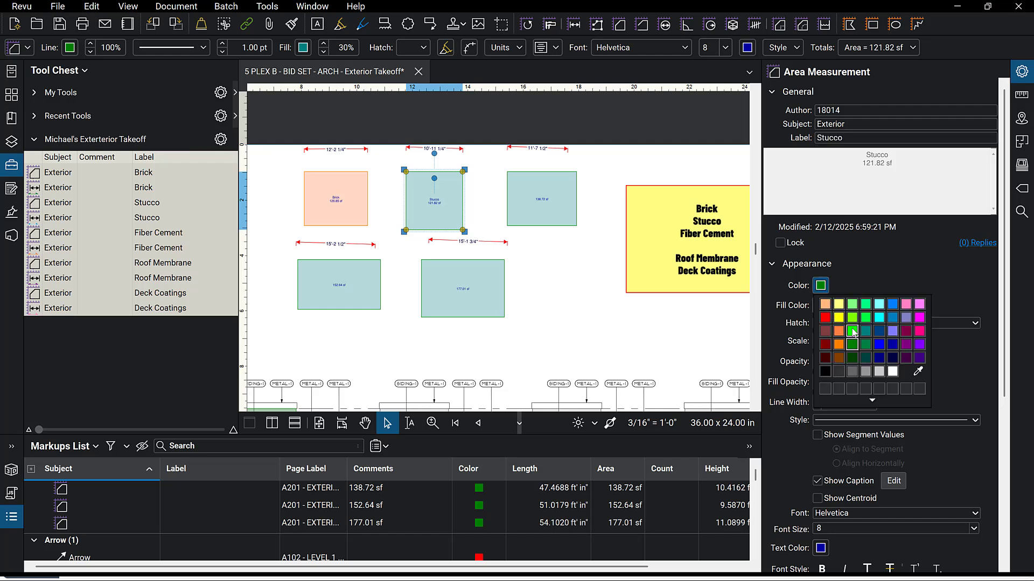
pyautogui.click(852, 331)
pyautogui.click(820, 305)
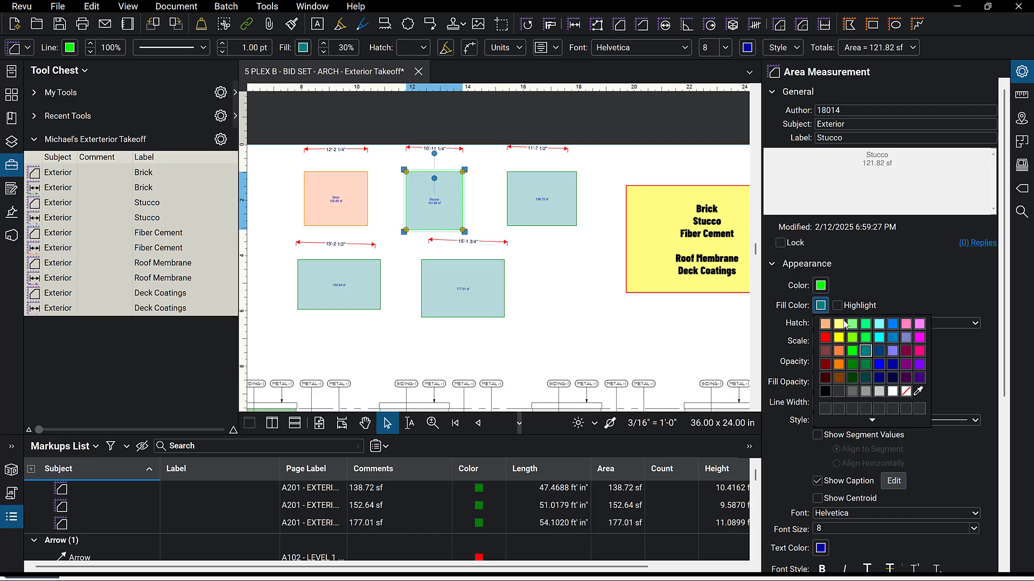
pyautogui.click(852, 364)
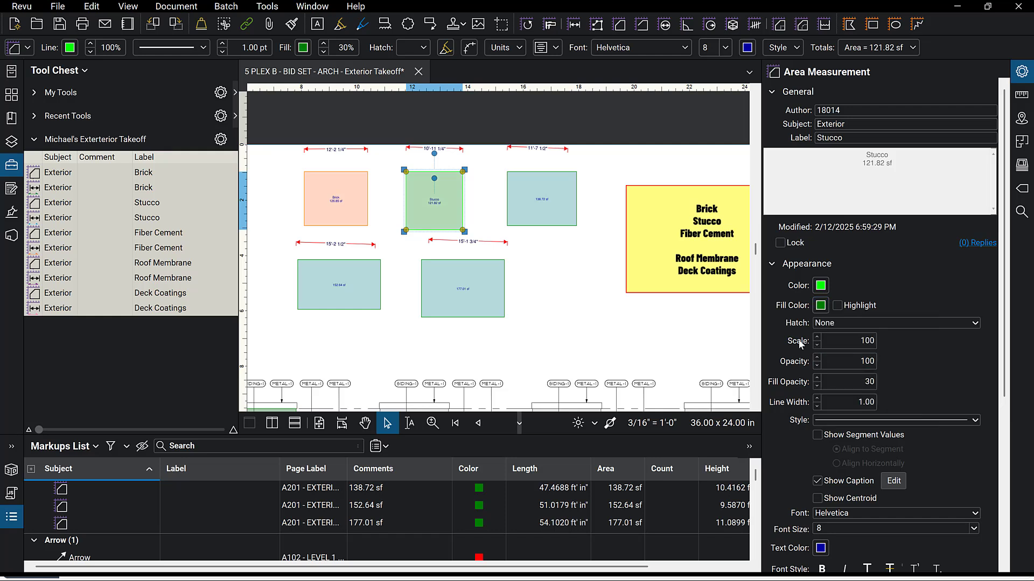
# Set the third top area box's subject to Exterior and its label to Fiber Cement.
pyautogui.click(568, 202)
pyautogui.click(824, 123)
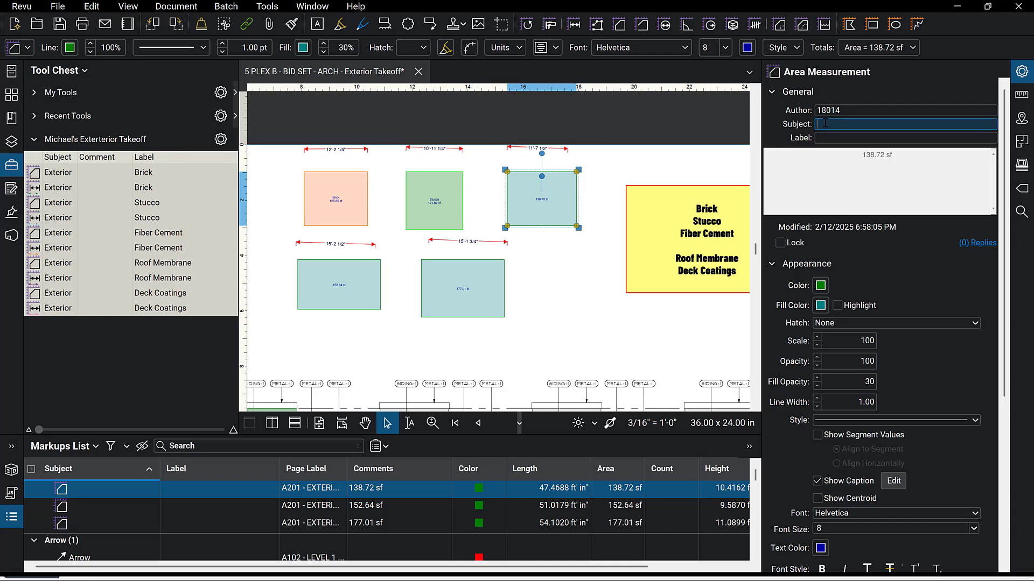
pyautogui.write('Fiber Cement')
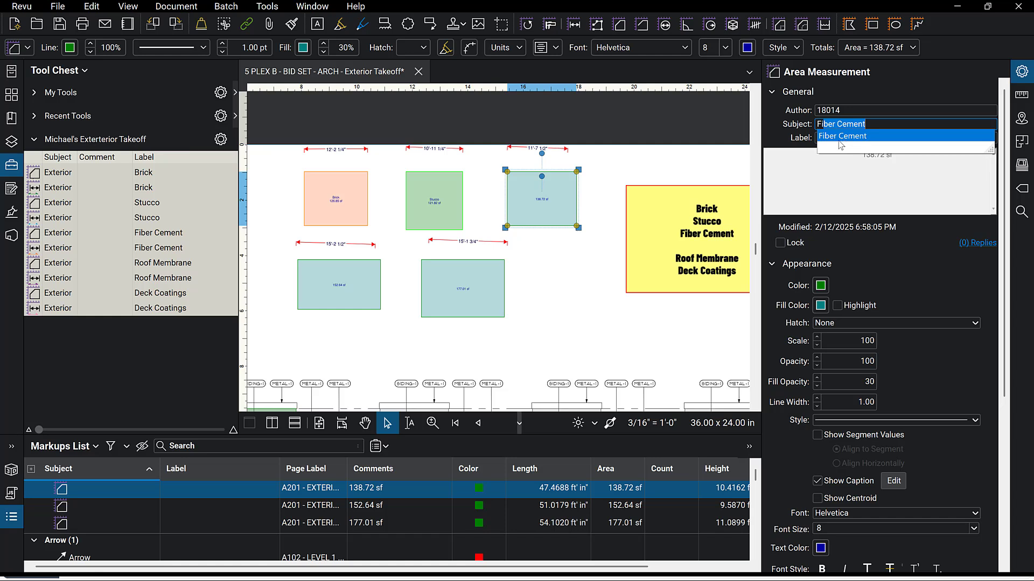
pyautogui.click(840, 136)
pyautogui.click(833, 139)
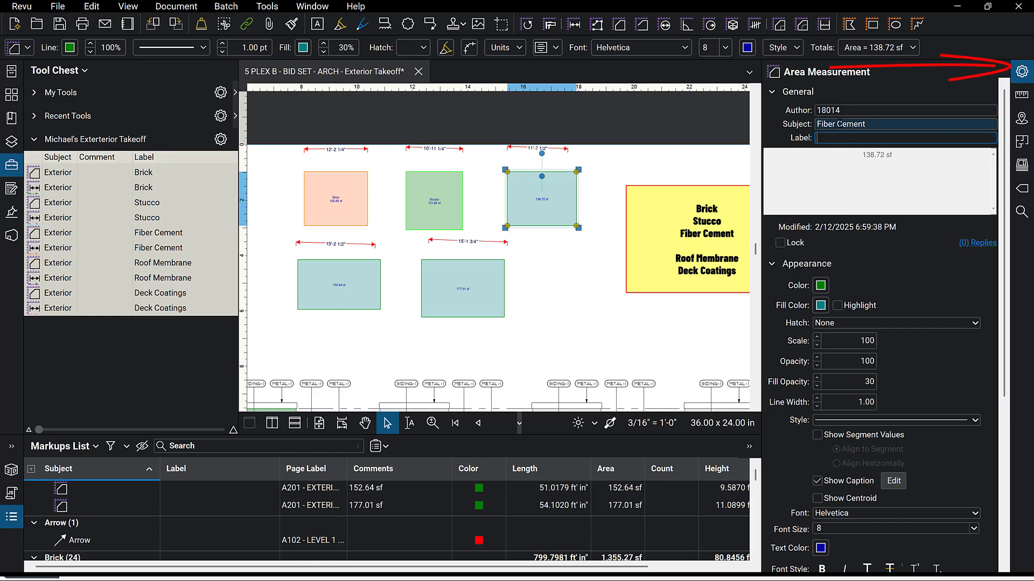
pyautogui.doubleClick(838, 124)
pyautogui.click(838, 124)
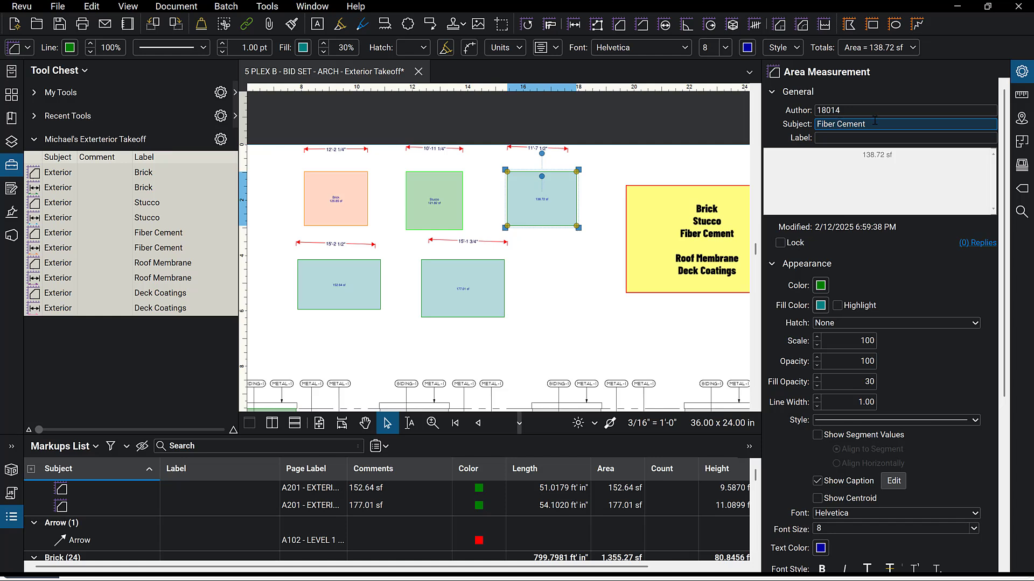
pyautogui.write('Exterior')
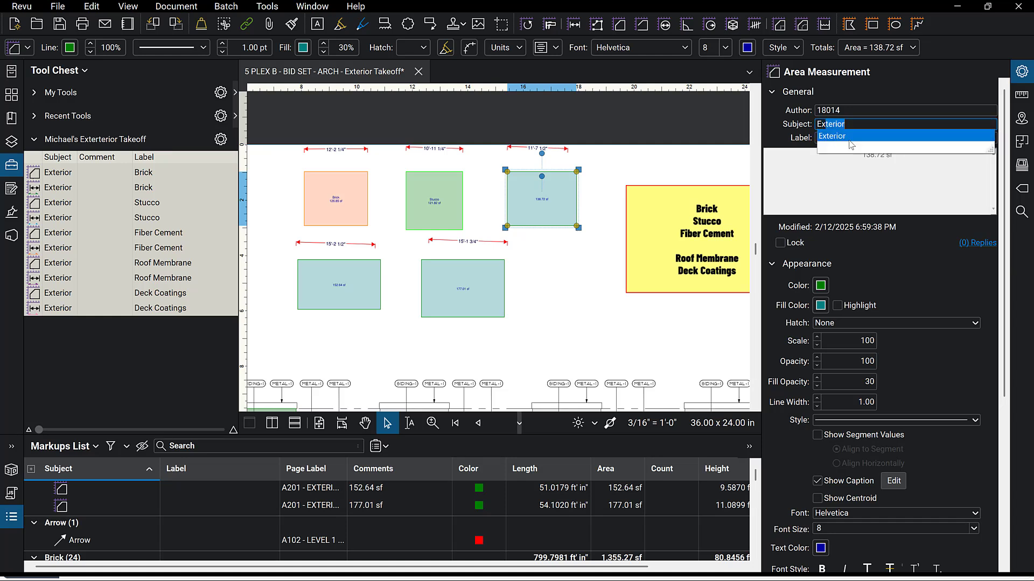
pyautogui.click(849, 141)
pyautogui.click(835, 139)
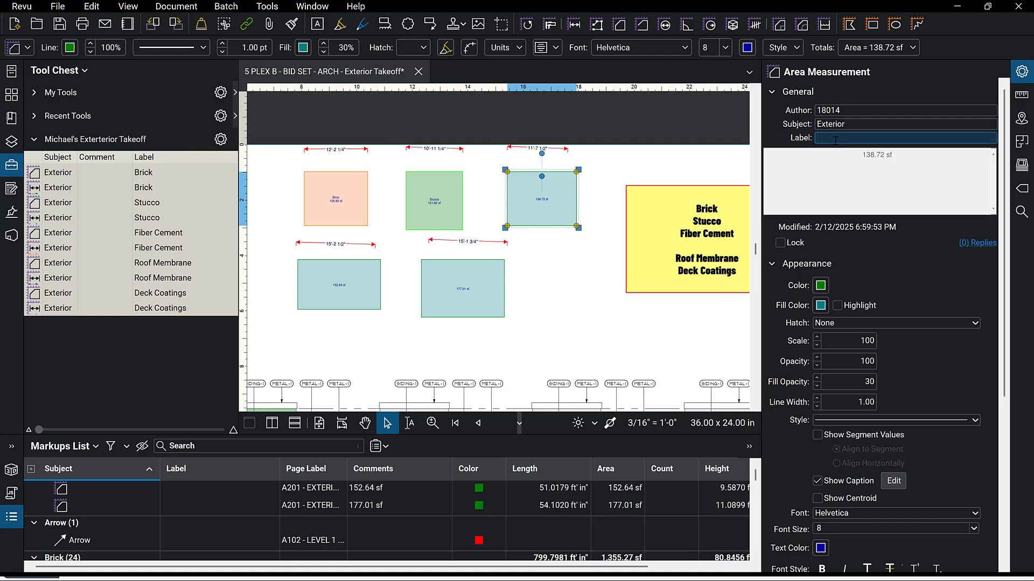
pyautogui.write('Fiber Cement')
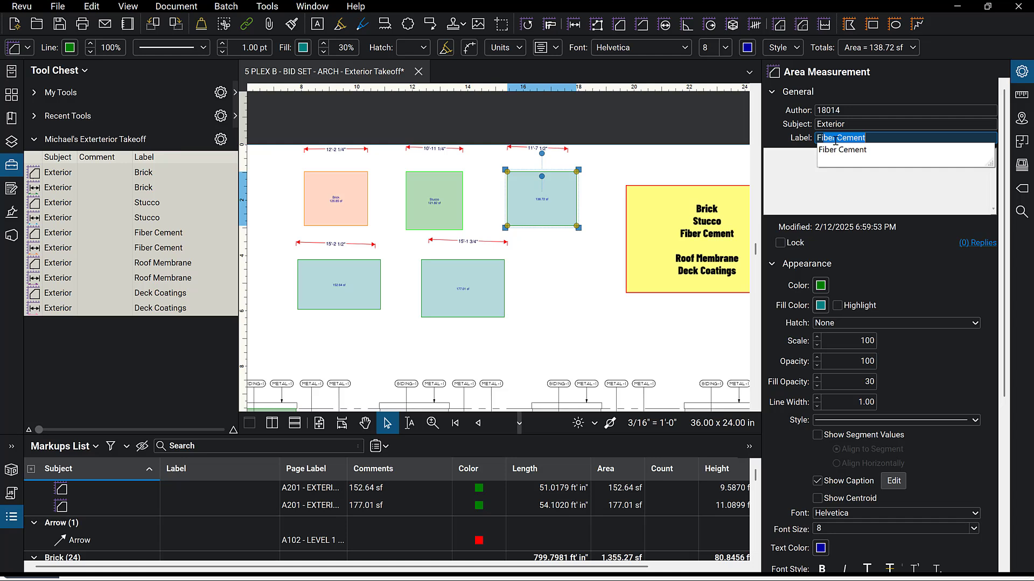
pyautogui.click(838, 151)
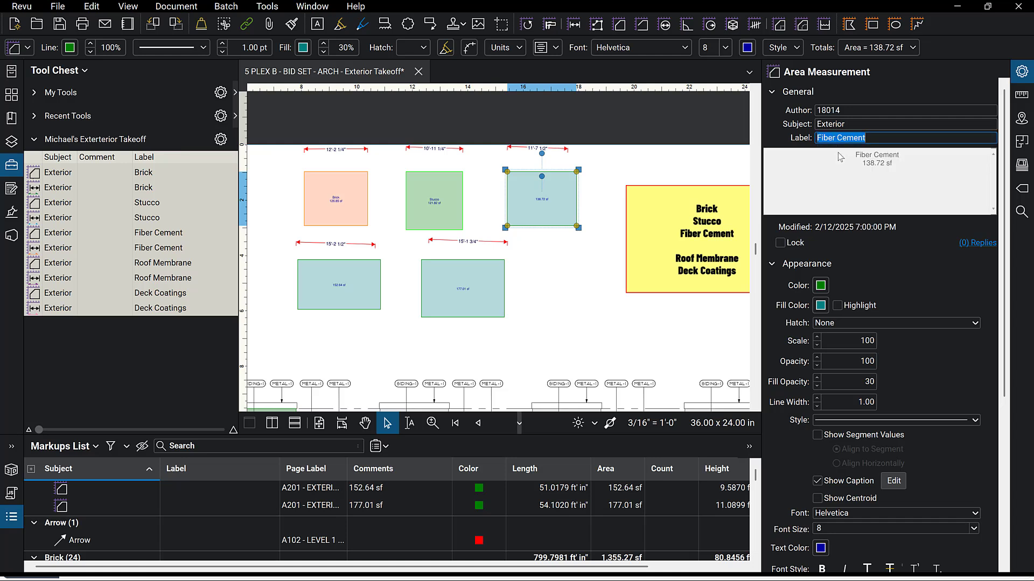
# Color the Fiber Cement box's outline and fill teal.
pyautogui.click(559, 213)
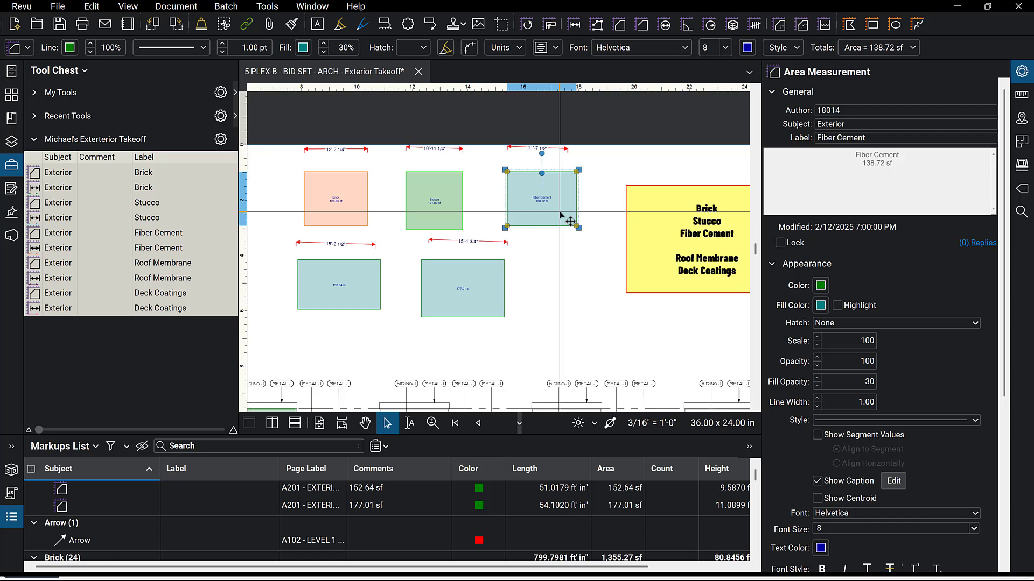
pyautogui.click(821, 286)
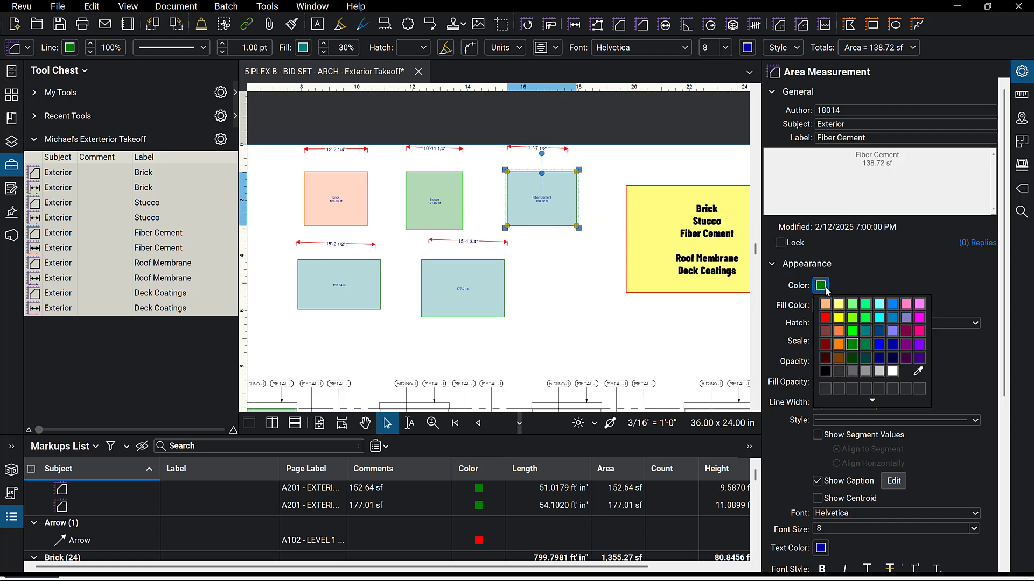
pyautogui.click(866, 331)
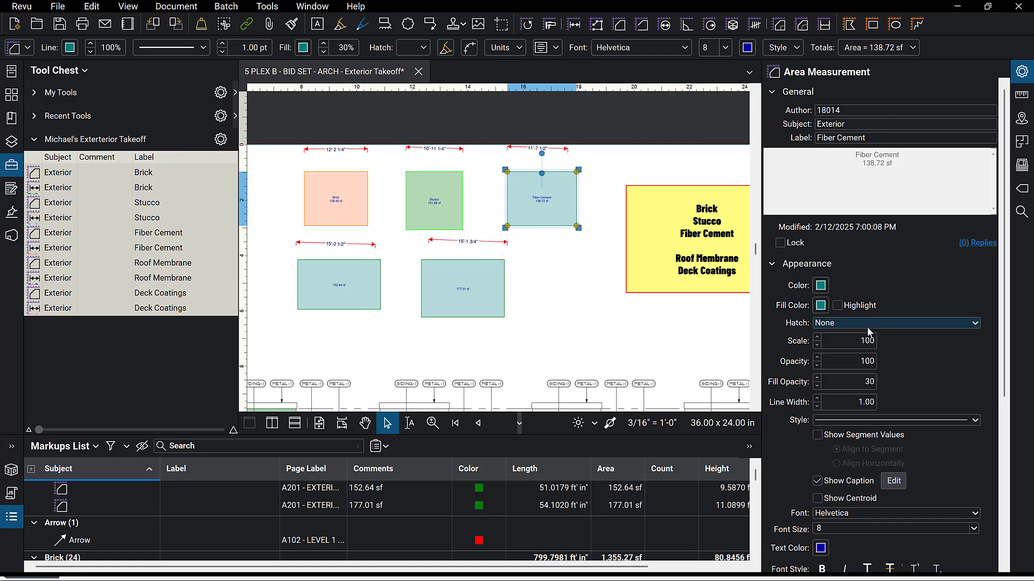
pyautogui.click(820, 305)
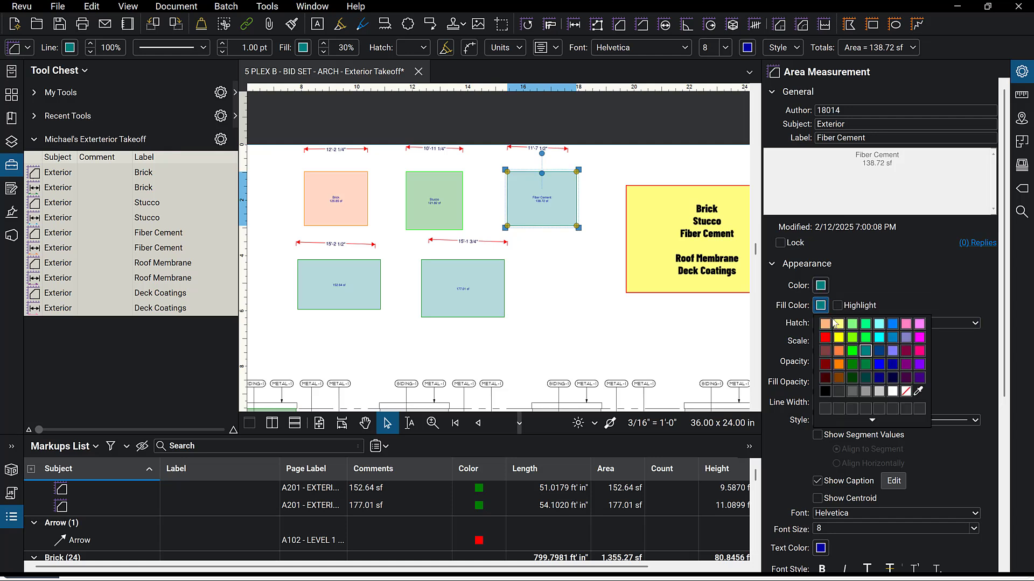
pyautogui.click(866, 365)
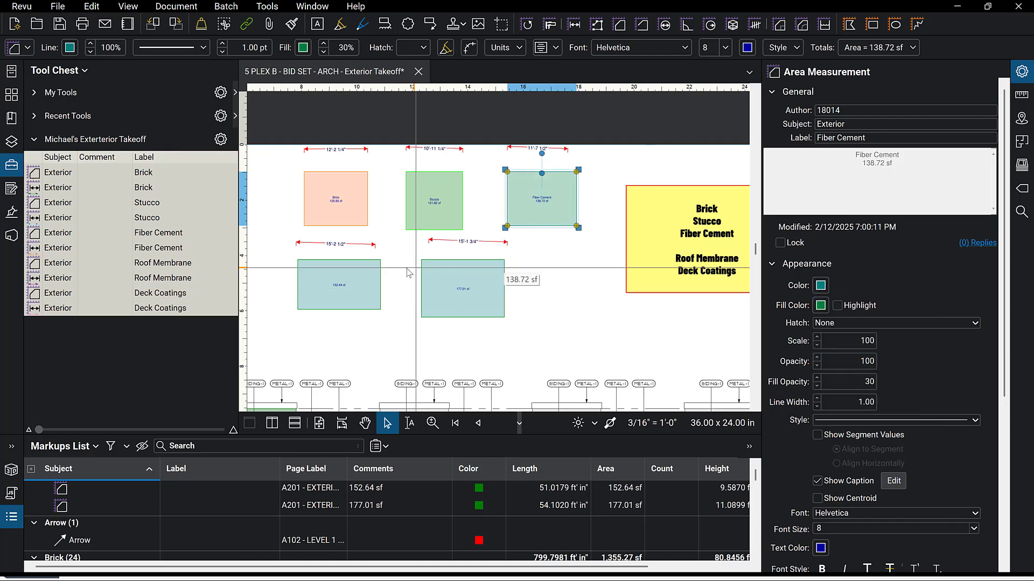
# Set the lower-left area box's subject to Exterior and its label to Roof Membrane.
pyautogui.click(347, 279)
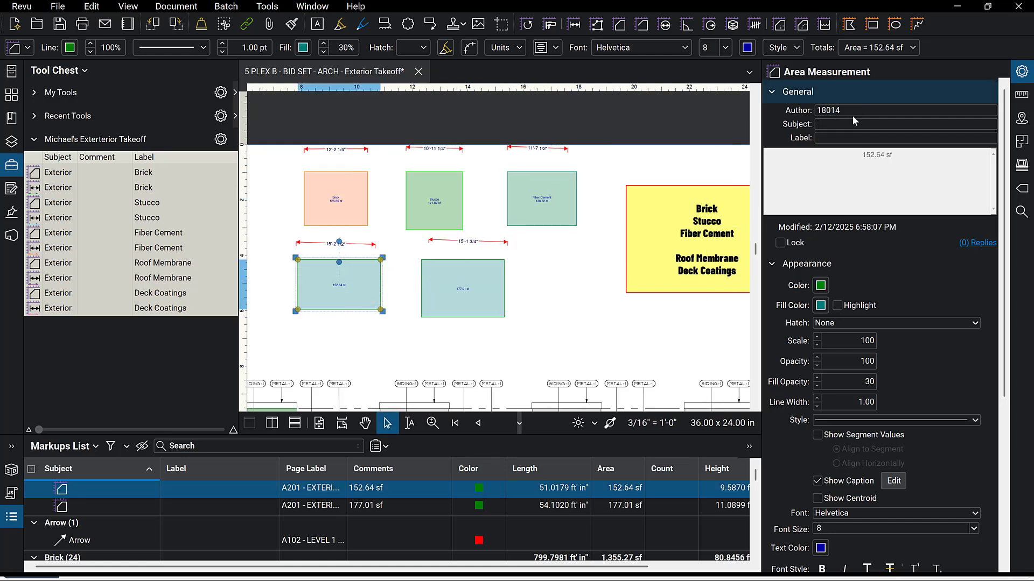
pyautogui.click(840, 125)
pyautogui.write('Exterior')
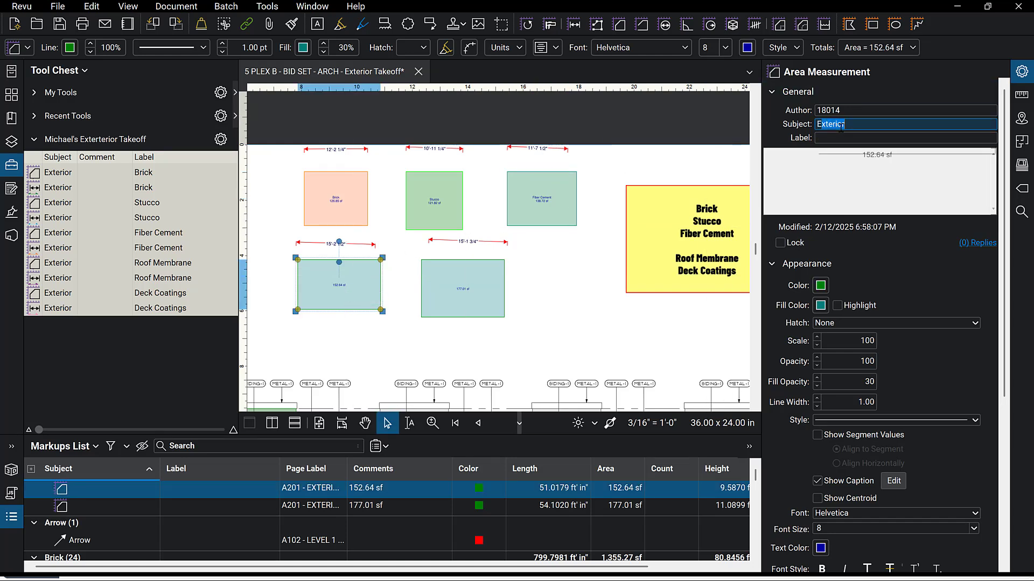
pyautogui.click(840, 137)
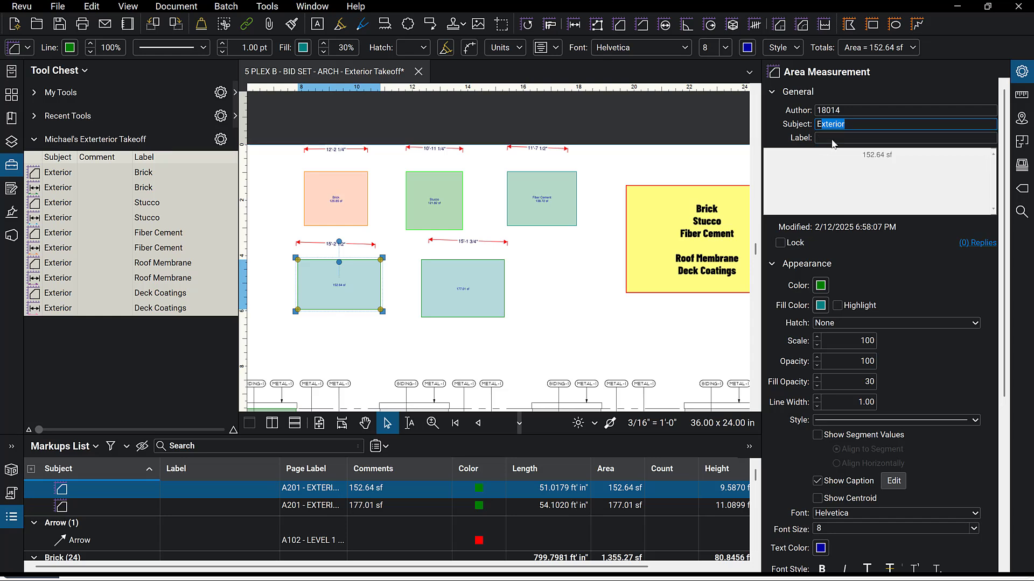
pyautogui.click(832, 139)
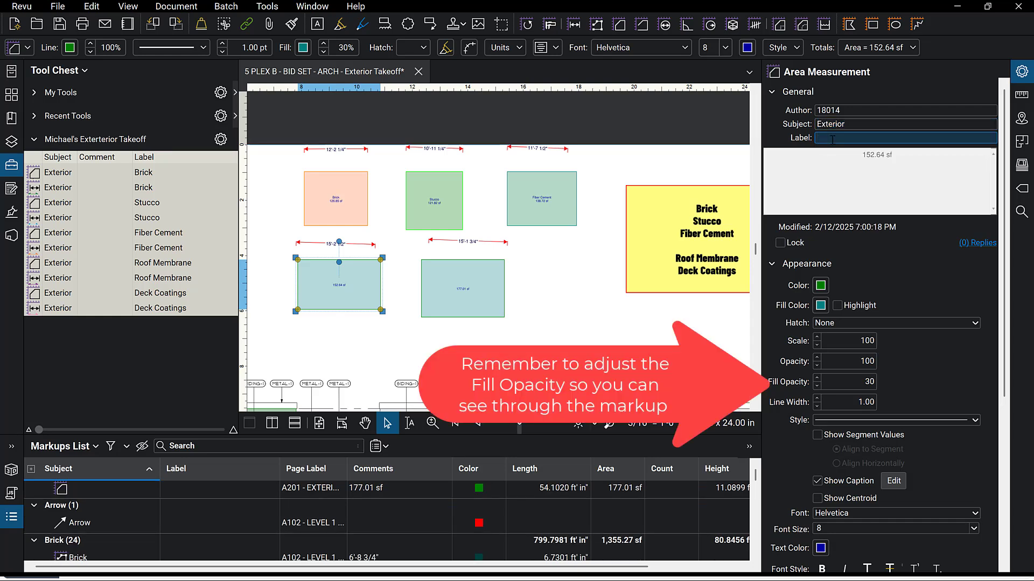
pyautogui.write('Roof Membrane')
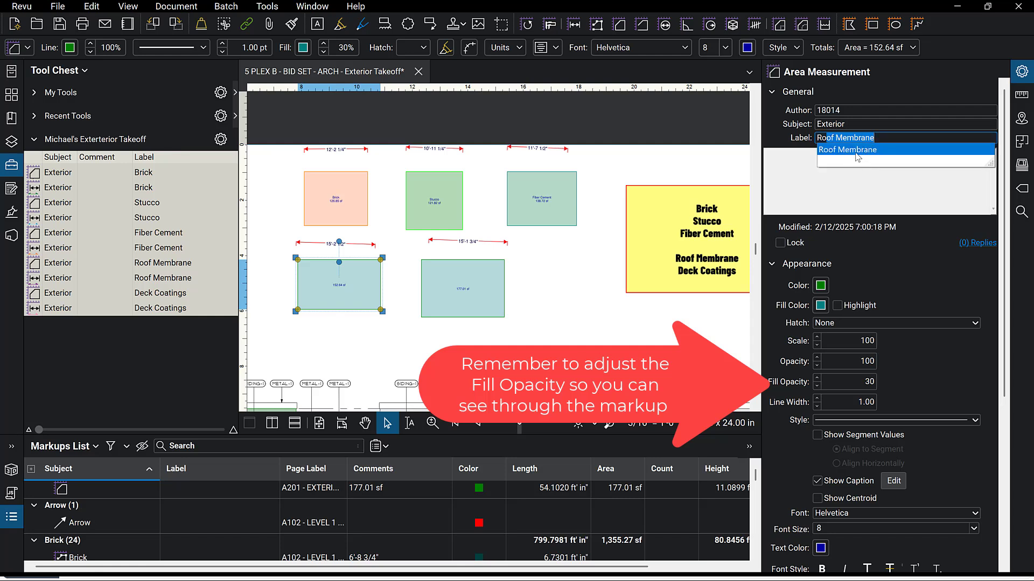
pyautogui.click(858, 151)
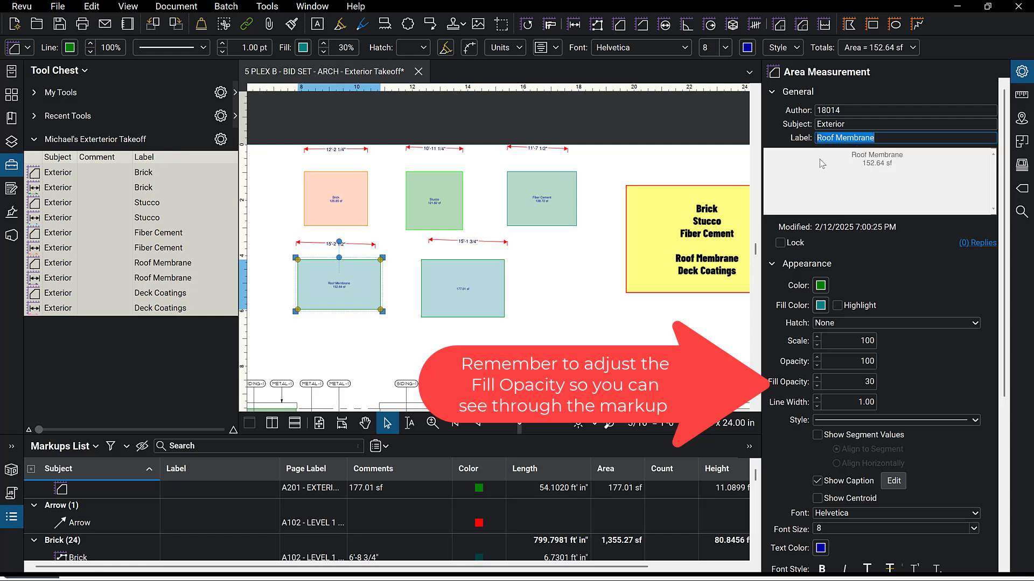
# Color the Roof Membrane box's outline and fill blue.
pyautogui.click(820, 286)
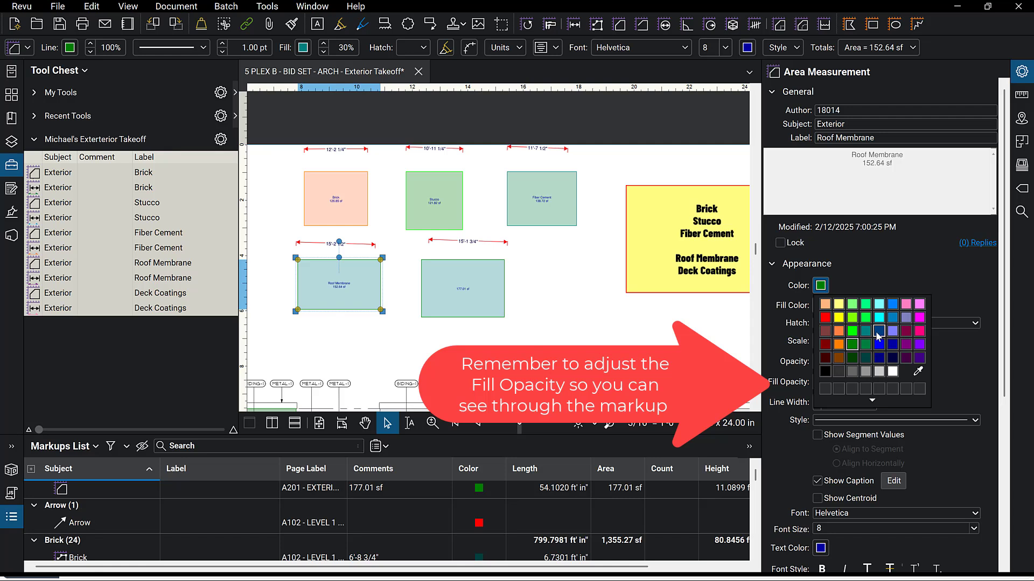
pyautogui.click(878, 332)
pyautogui.click(821, 305)
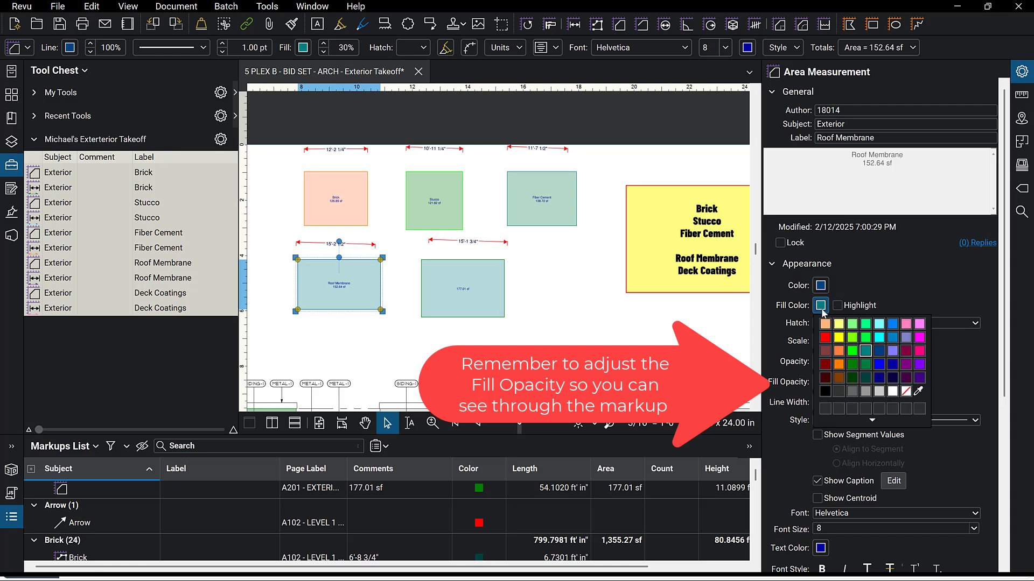
pyautogui.click(879, 365)
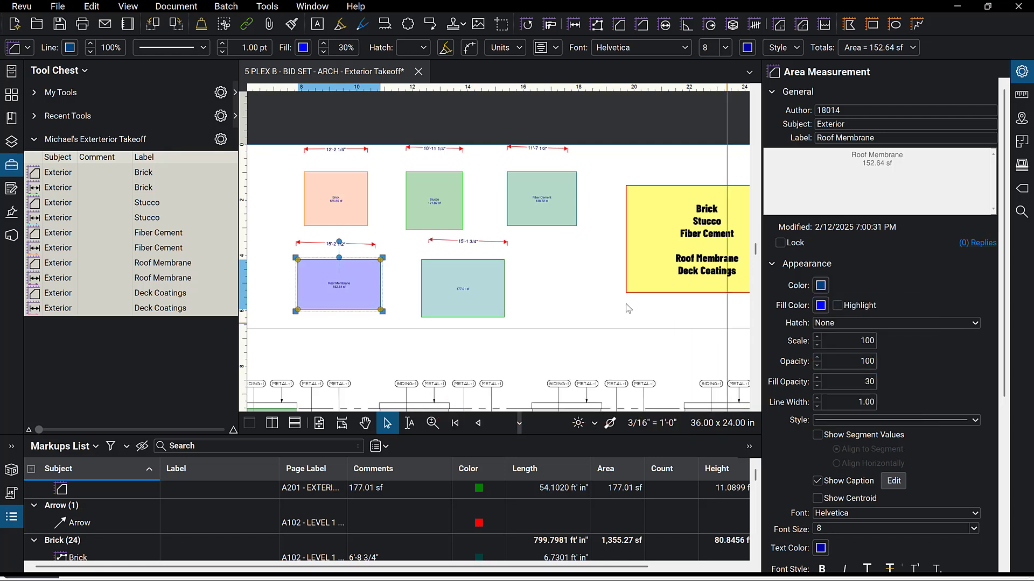
# Set the lower-middle area box's subject to Exterior and its label to Deck Coatings.
pyautogui.click(477, 295)
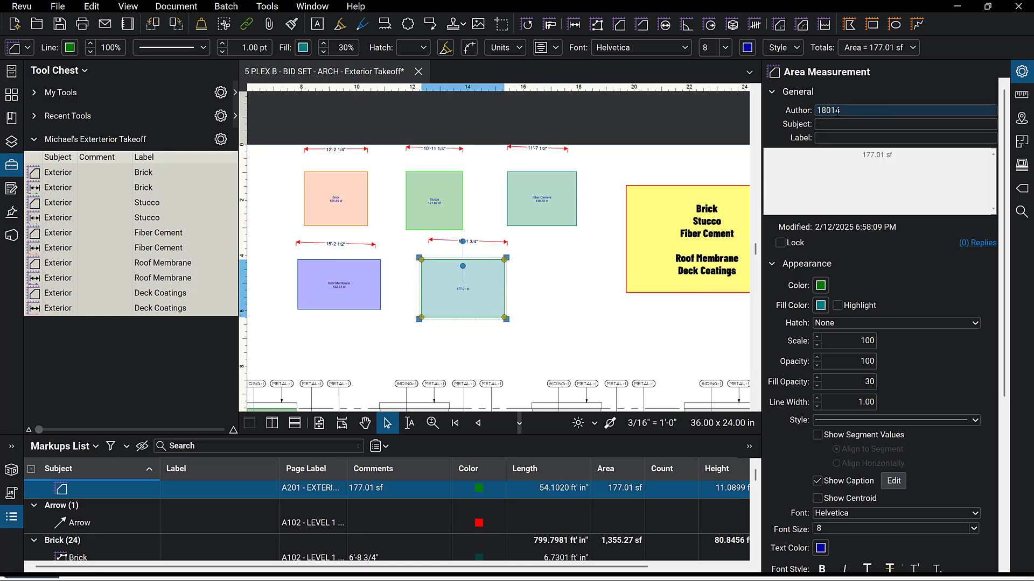
pyautogui.click(830, 126)
pyautogui.write('Exterior')
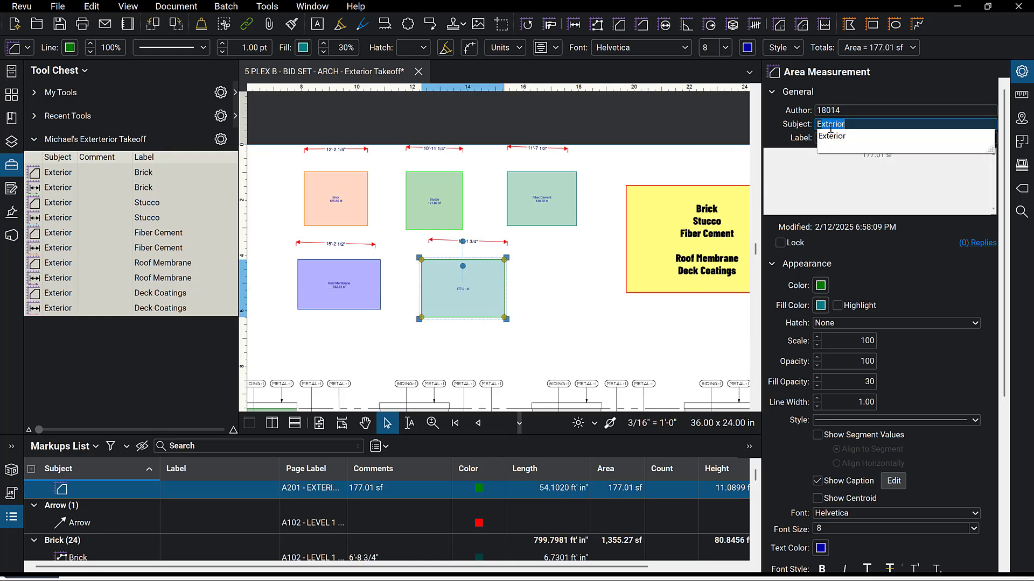
pyautogui.click(836, 137)
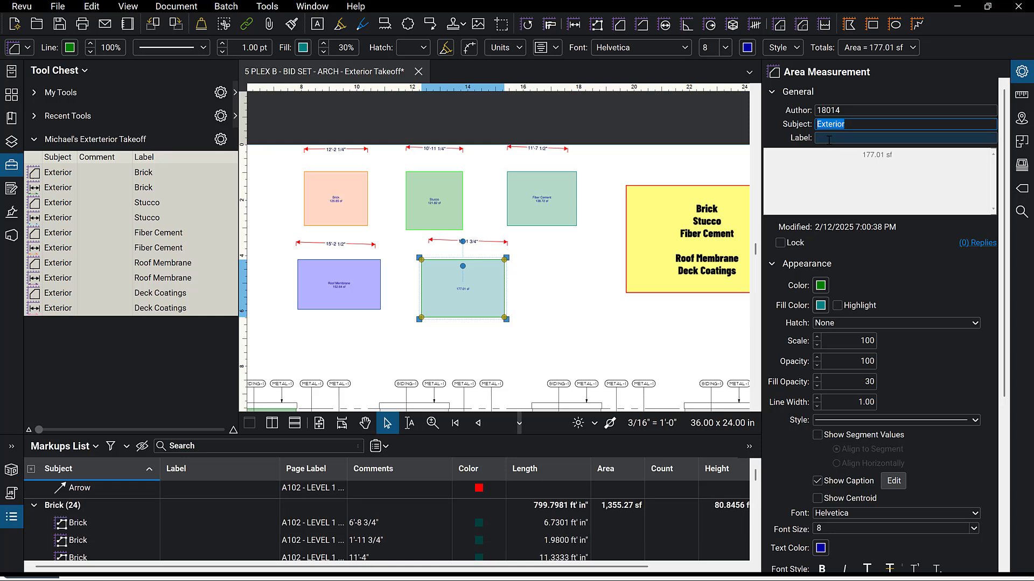
pyautogui.click(829, 139)
pyautogui.write('Deck Coatings')
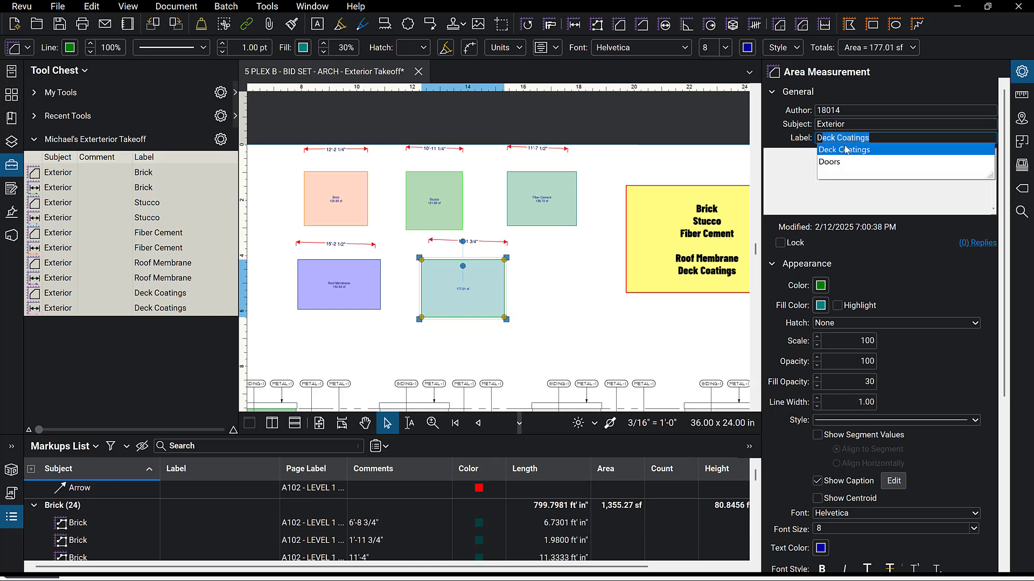
pyautogui.click(845, 150)
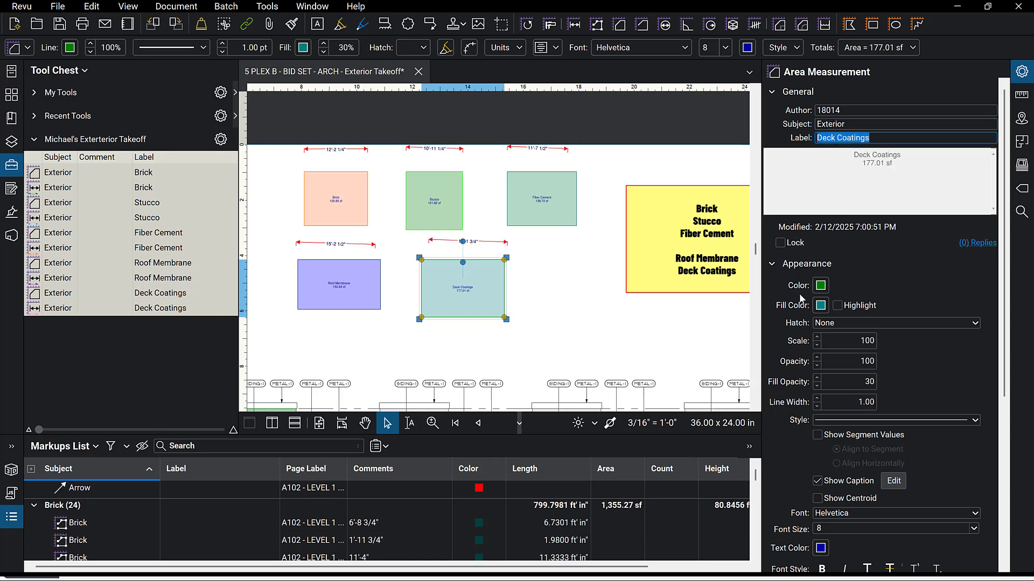
# Color the Deck Coatings box's outline lavender and its fill blue.
pyautogui.click(820, 285)
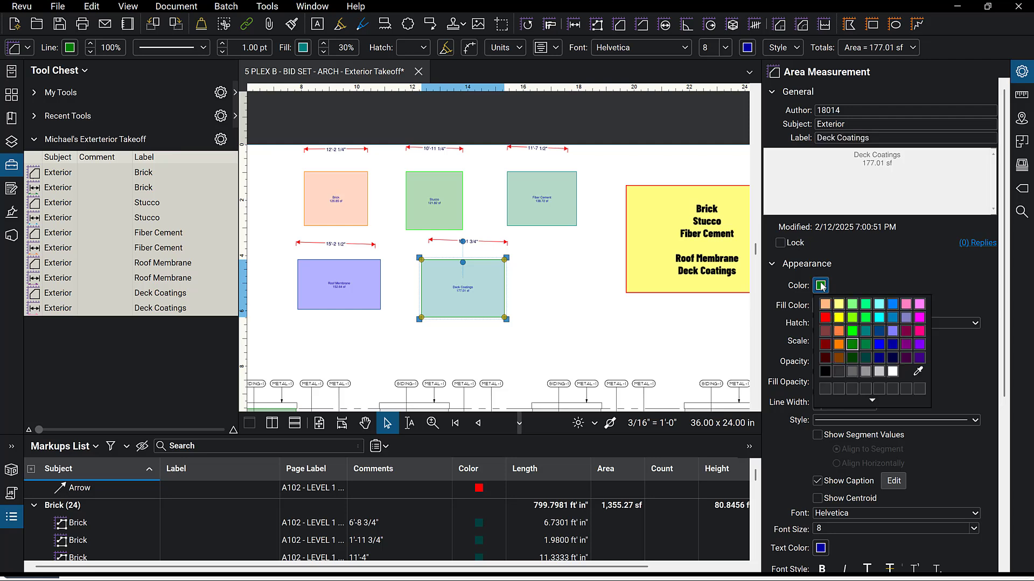
pyautogui.click(892, 330)
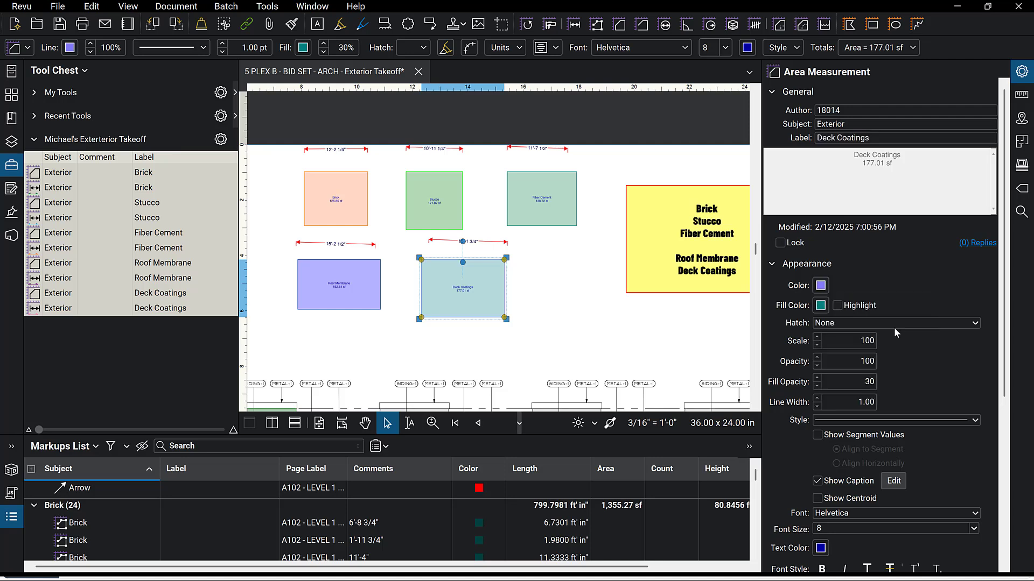
pyautogui.click(821, 305)
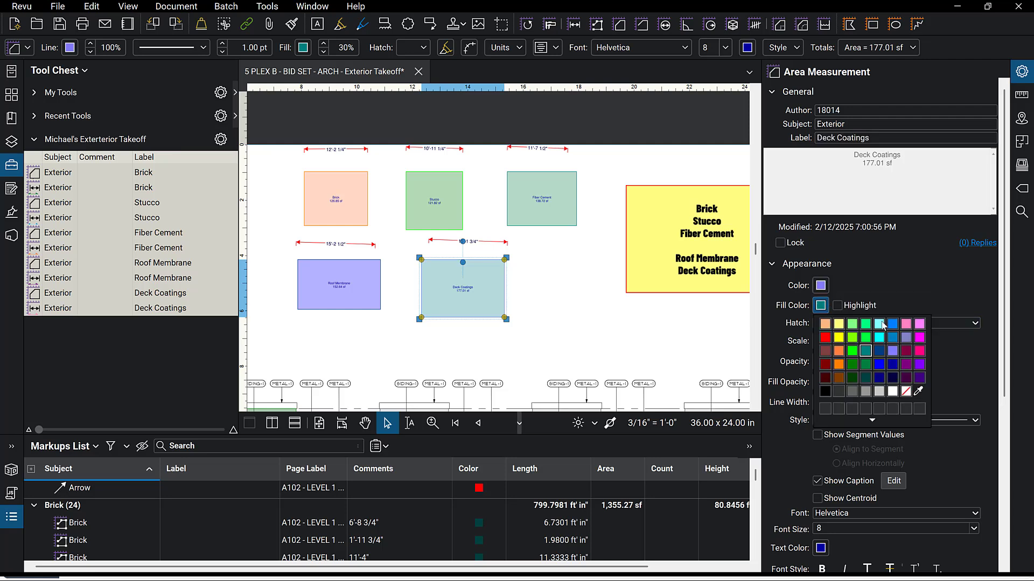
pyautogui.click(893, 369)
pyautogui.click(576, 347)
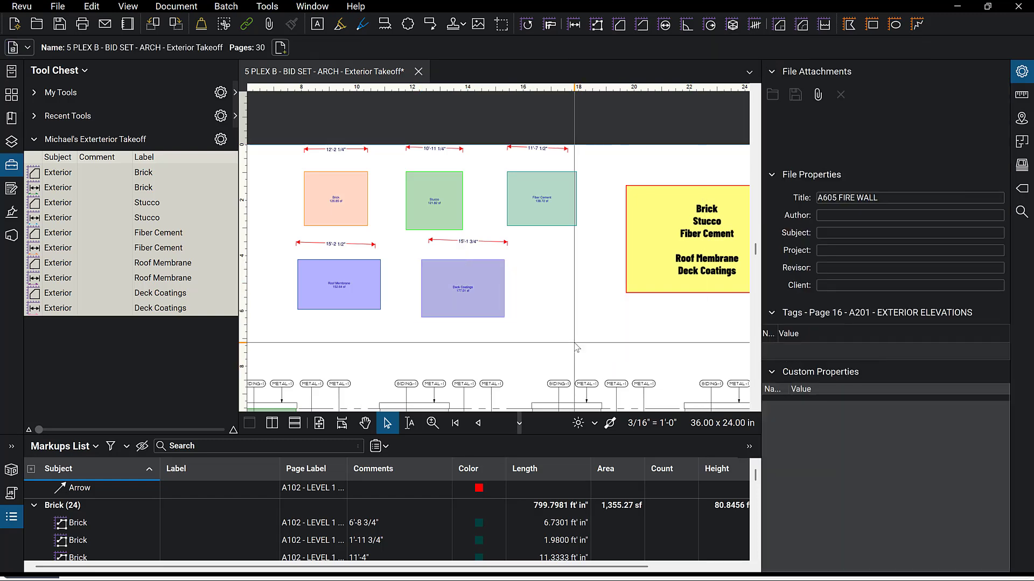
pyautogui.click(353, 211)
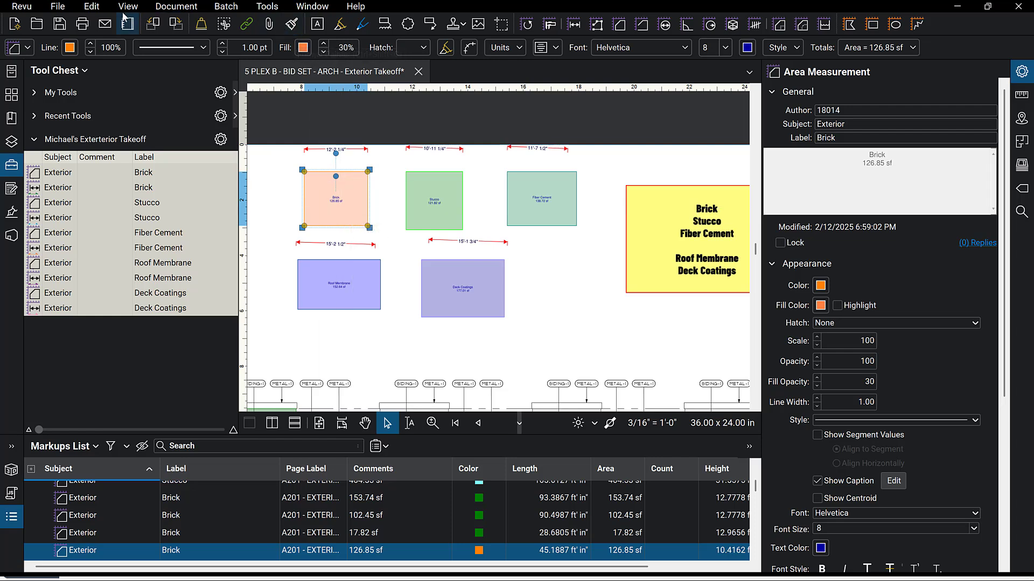
pyautogui.click(92, 6)
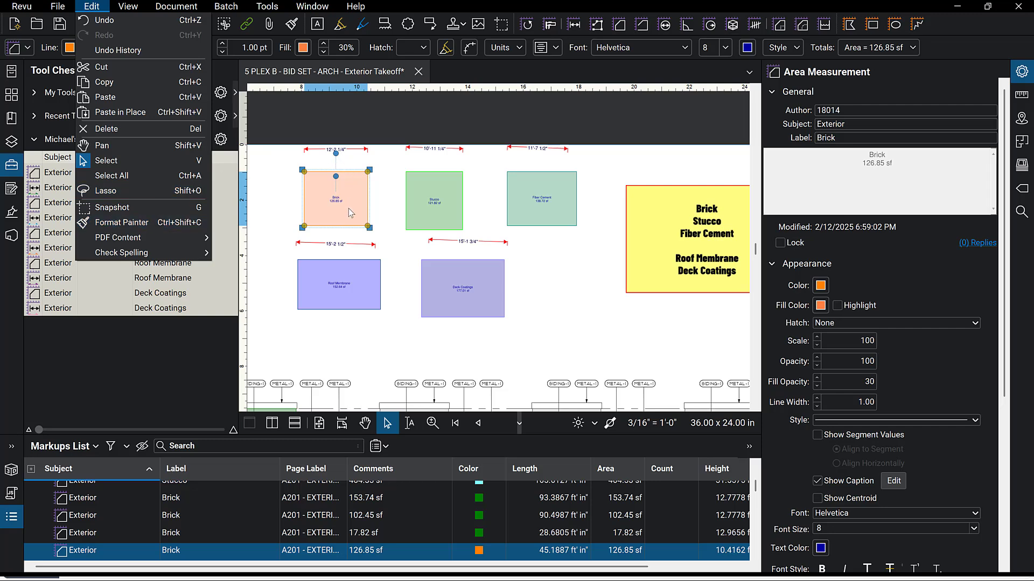
pyautogui.click(271, 213)
pyautogui.click(280, 213)
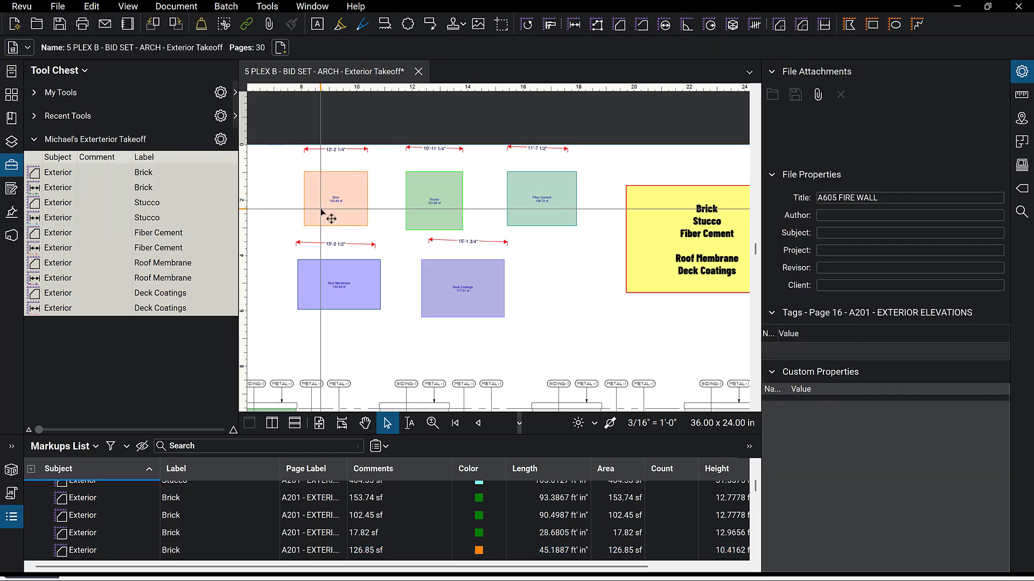
pyautogui.click(317, 214)
pyautogui.press('Escape')
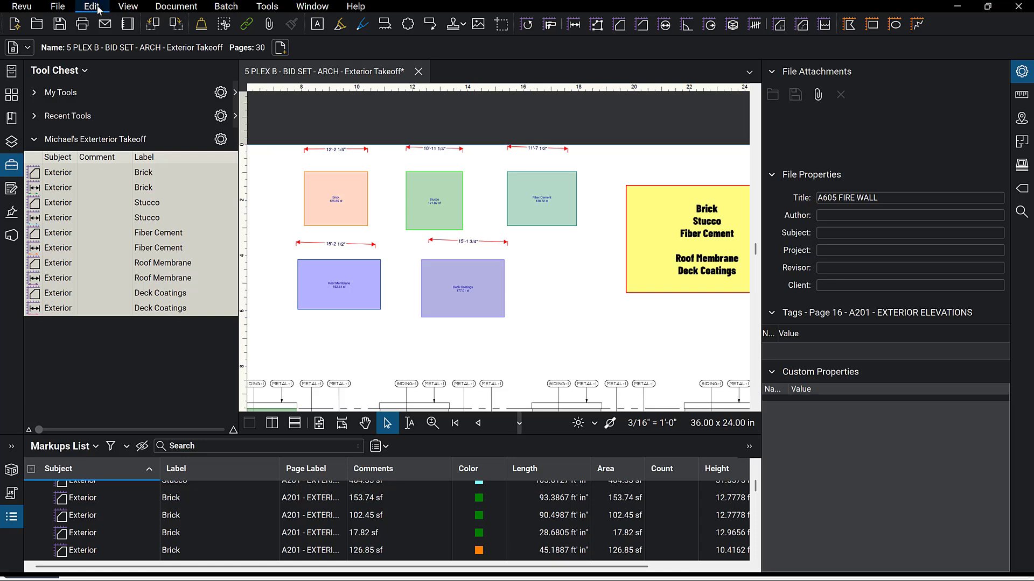
pyautogui.click(91, 8)
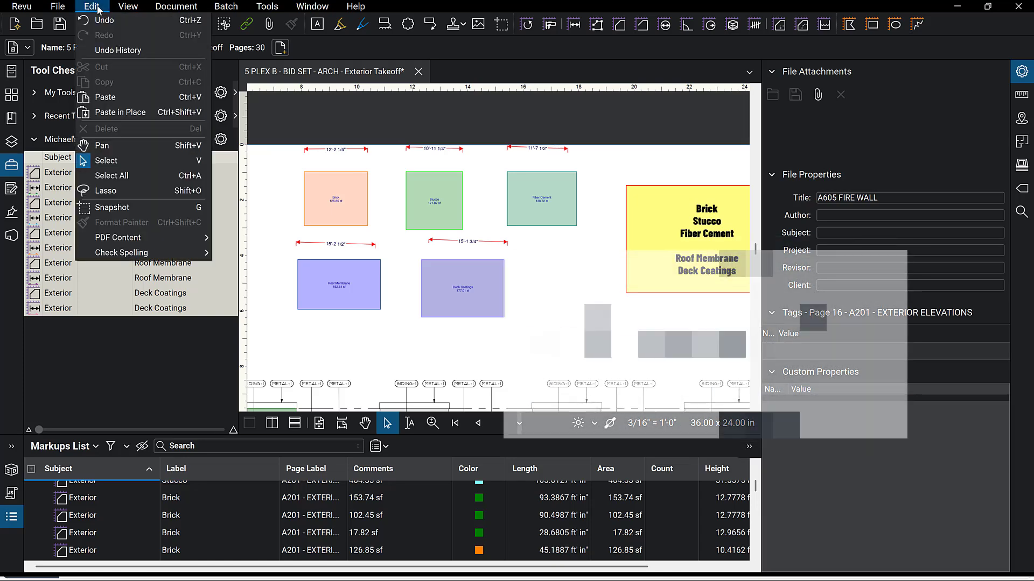
# Copy the Brick box's formatting onto the dimension line above it with the Format Painter.
pyautogui.click(313, 210)
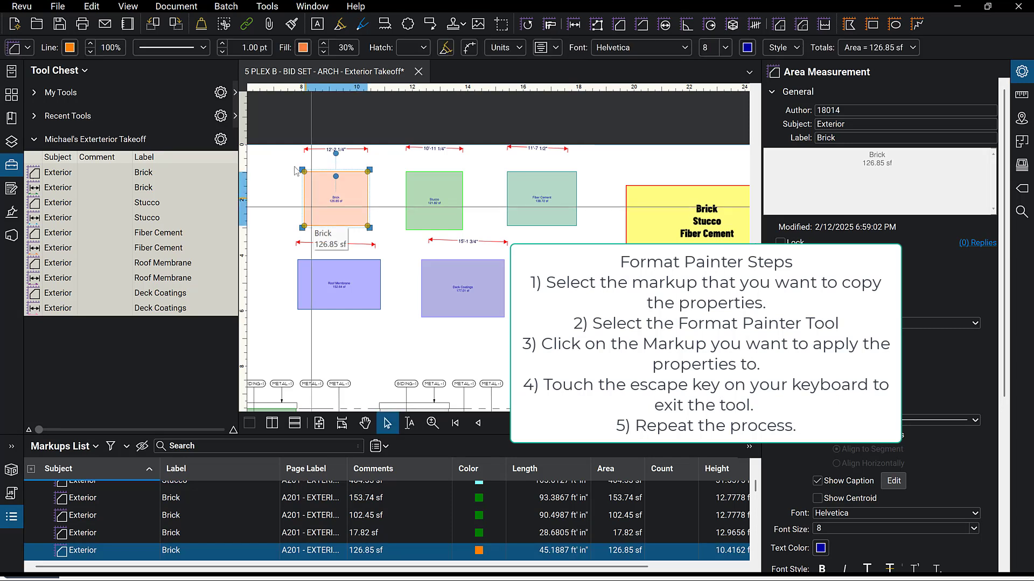
pyautogui.click(292, 24)
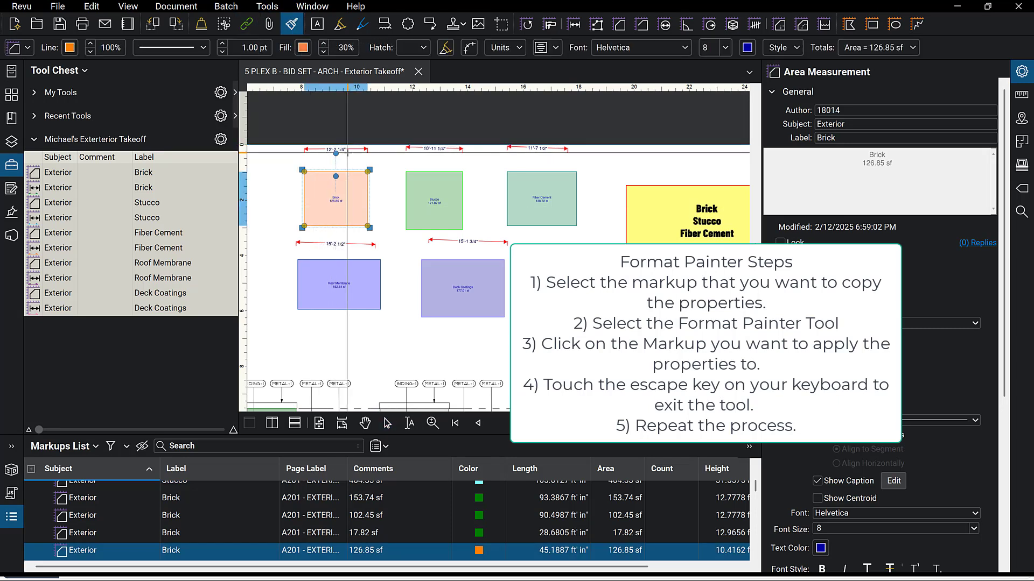
pyautogui.click(353, 148)
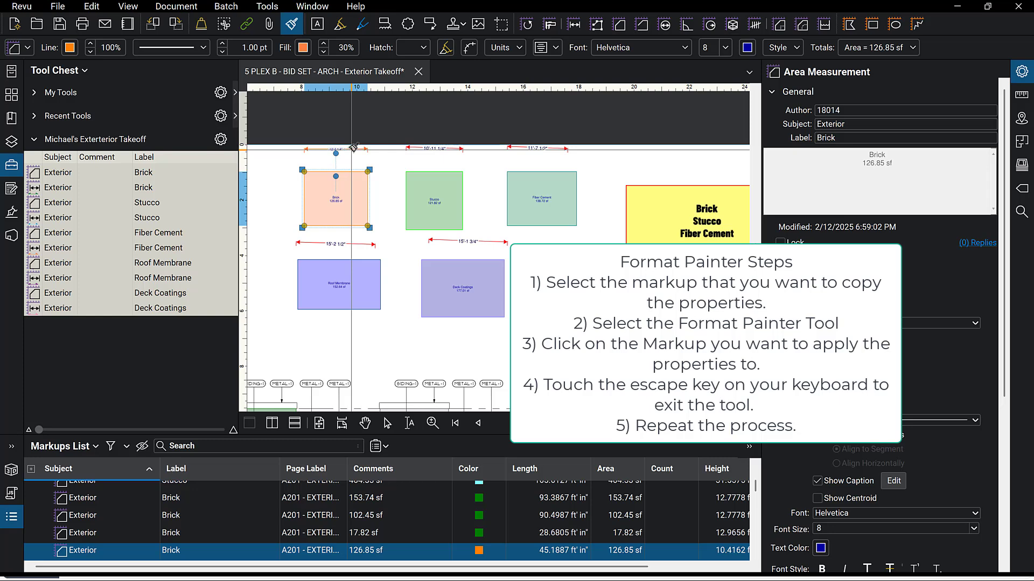
pyautogui.press('Escape')
# Copy the Stucco box's formatting onto the dimension line above it with the Format Painter.
pyautogui.click(423, 198)
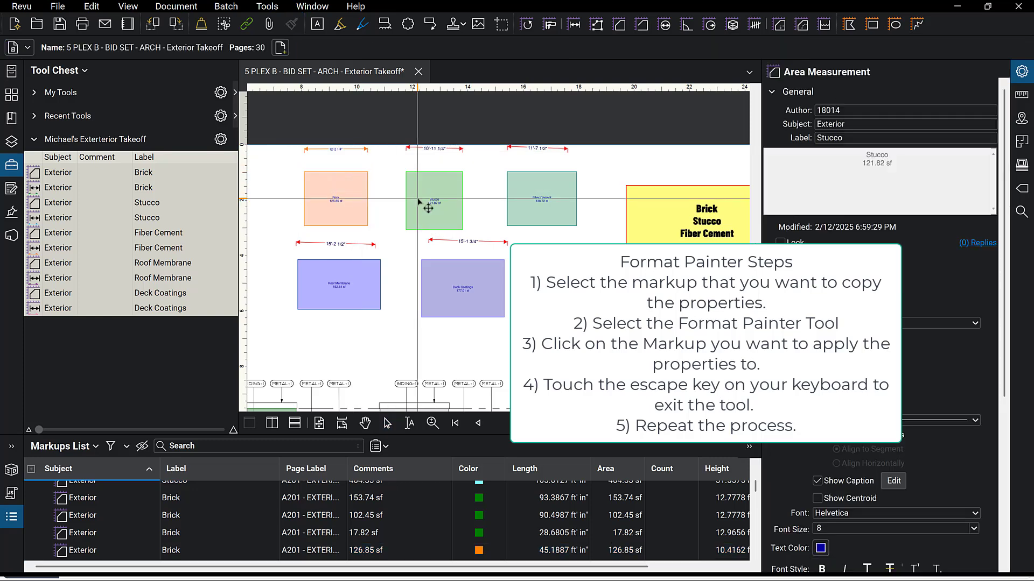
pyautogui.click(293, 29)
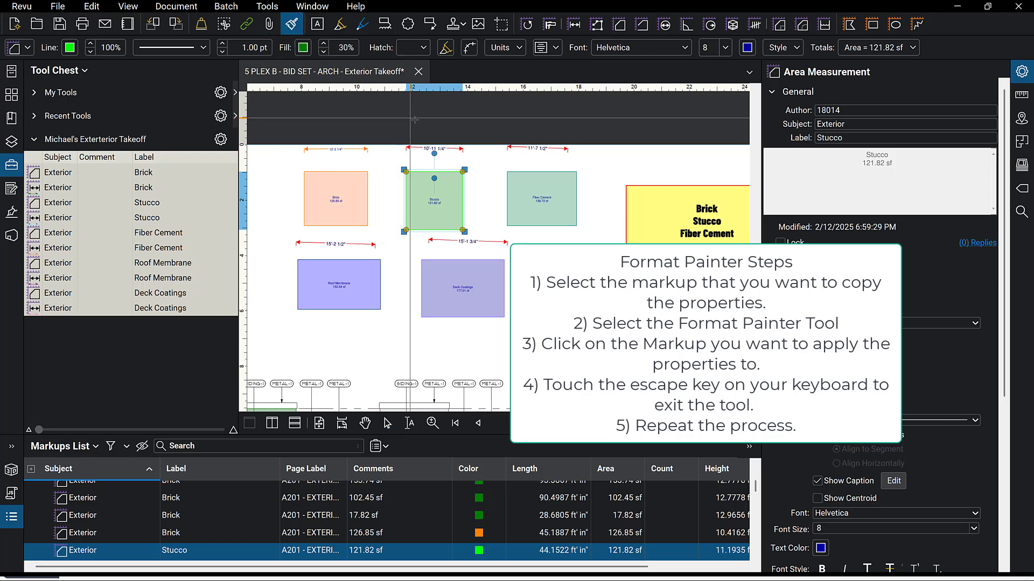
pyautogui.click(450, 147)
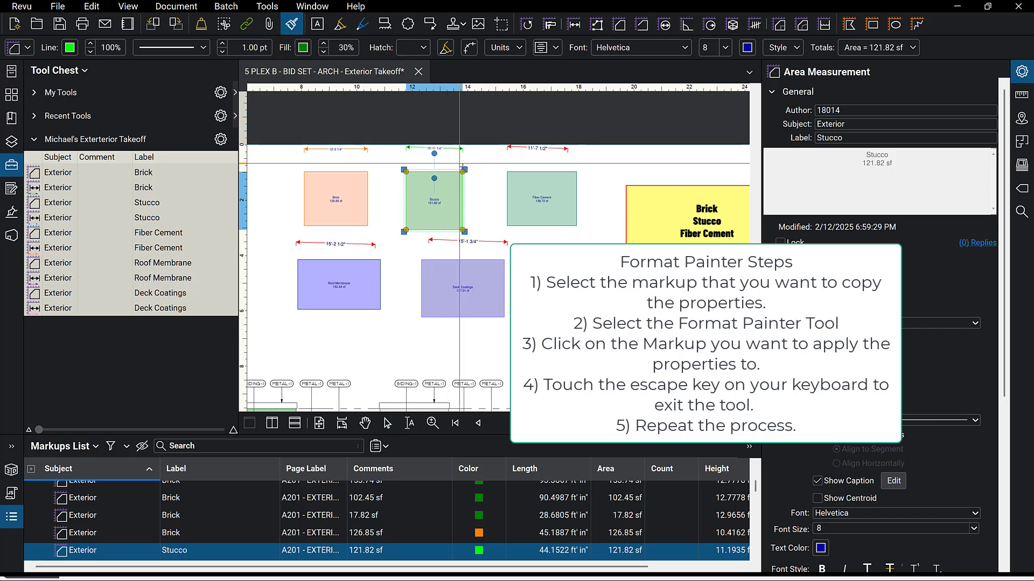
pyautogui.press('Escape')
# Copy the Fiber Cement box's formatting onto the dimension line above it with the Format Painter.
pyautogui.click(525, 217)
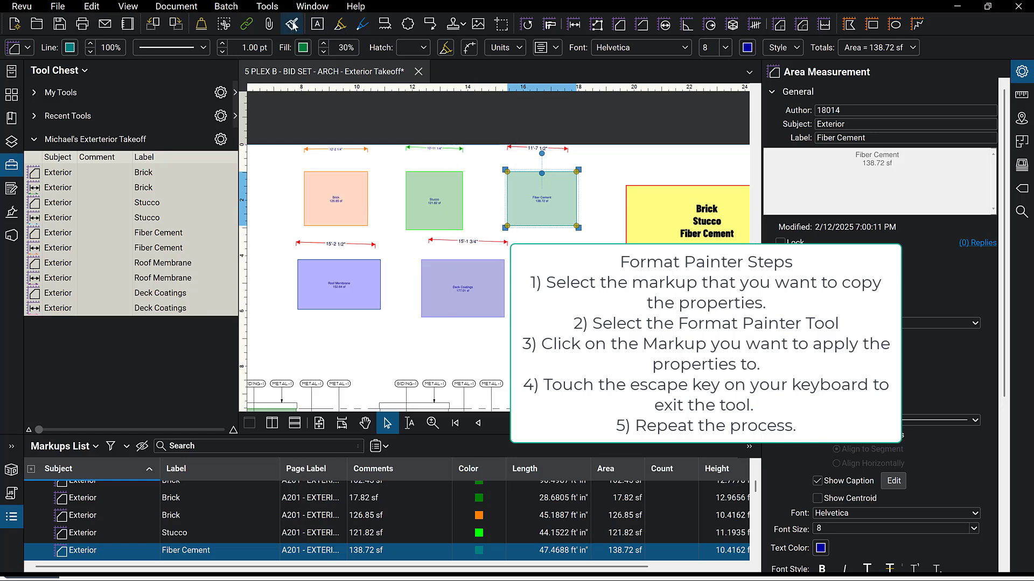
pyautogui.click(291, 24)
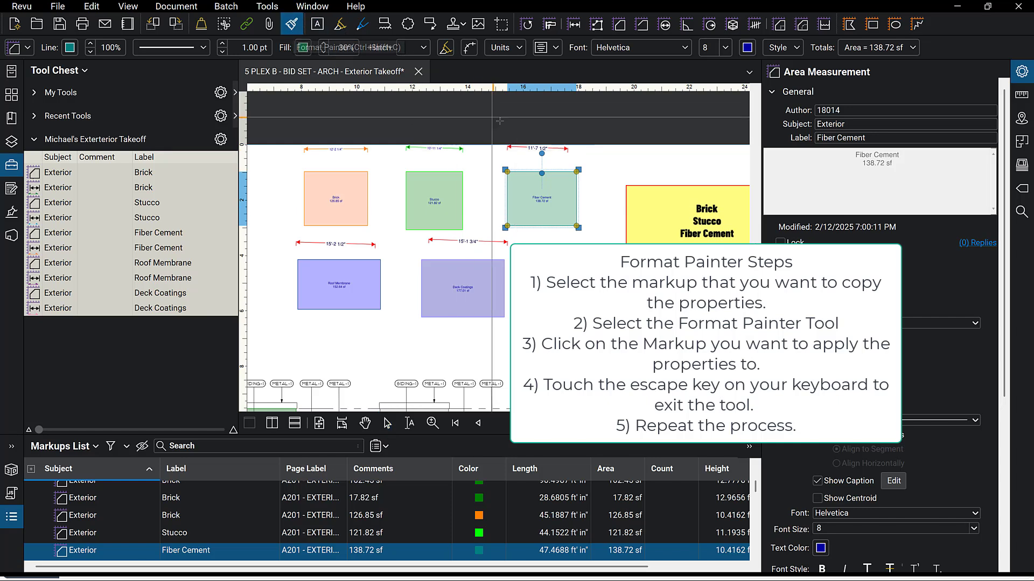
pyautogui.click(563, 148)
pyautogui.press('Escape')
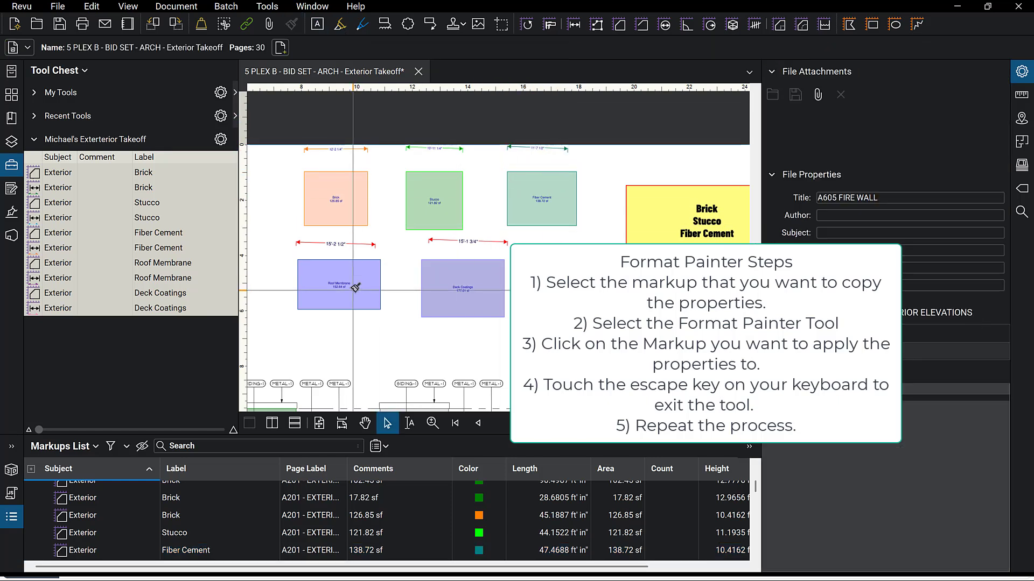
# Copy the Roof Membrane box's formatting onto the dimension line above it with the Format Painter.
pyautogui.click(353, 290)
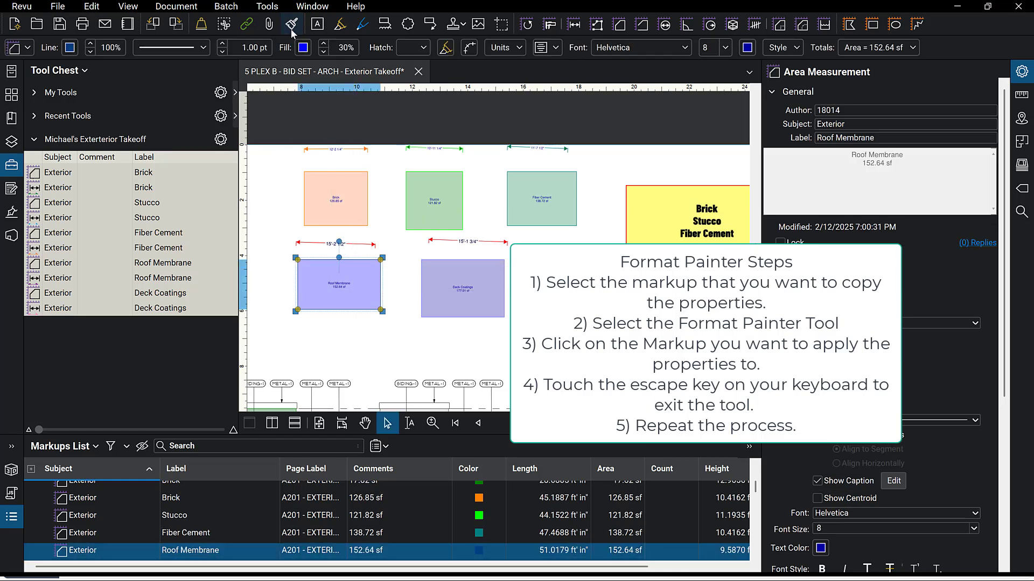
pyautogui.click(291, 29)
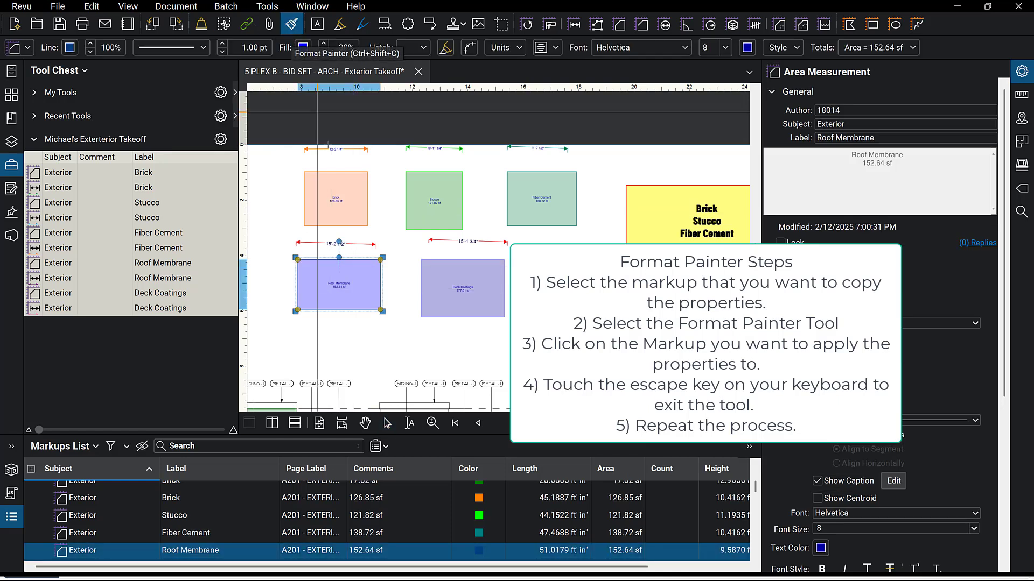
pyautogui.click(360, 241)
# Copy the Deck Coatings box's formatting onto the dimension line above it with the Format Painter.
pyautogui.click(457, 289)
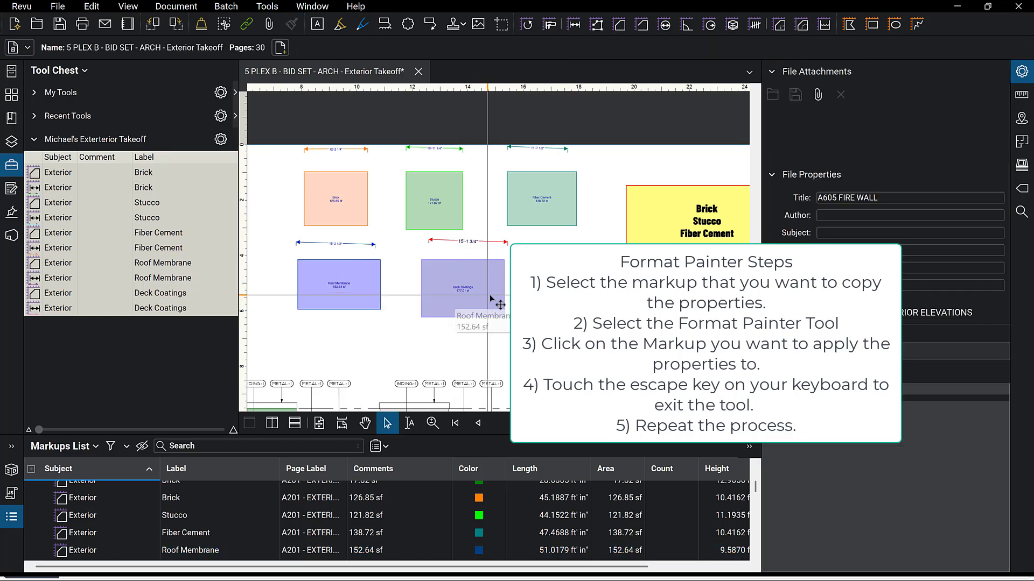
pyautogui.click(292, 24)
pyautogui.click(291, 24)
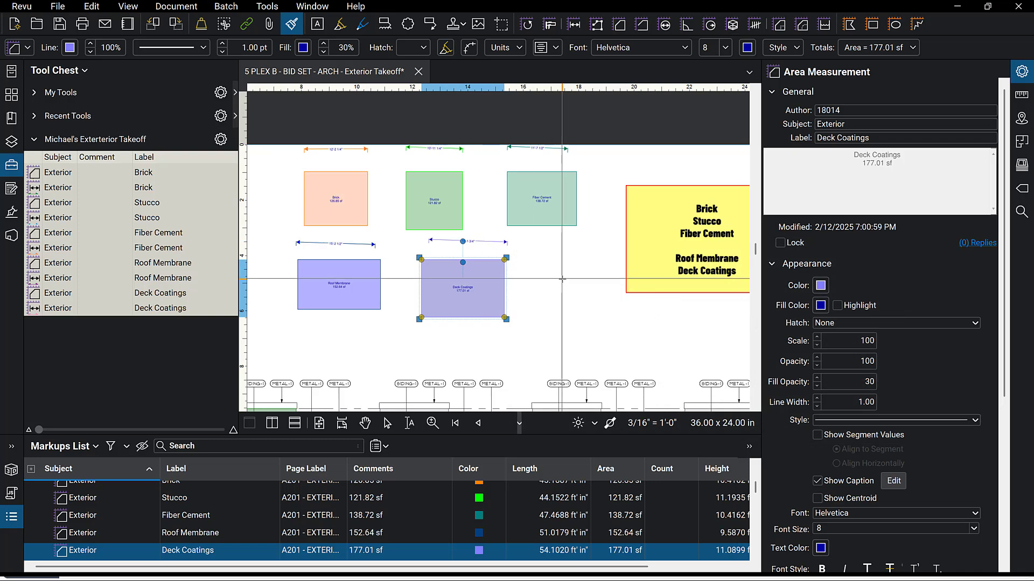
pyautogui.press('Escape')
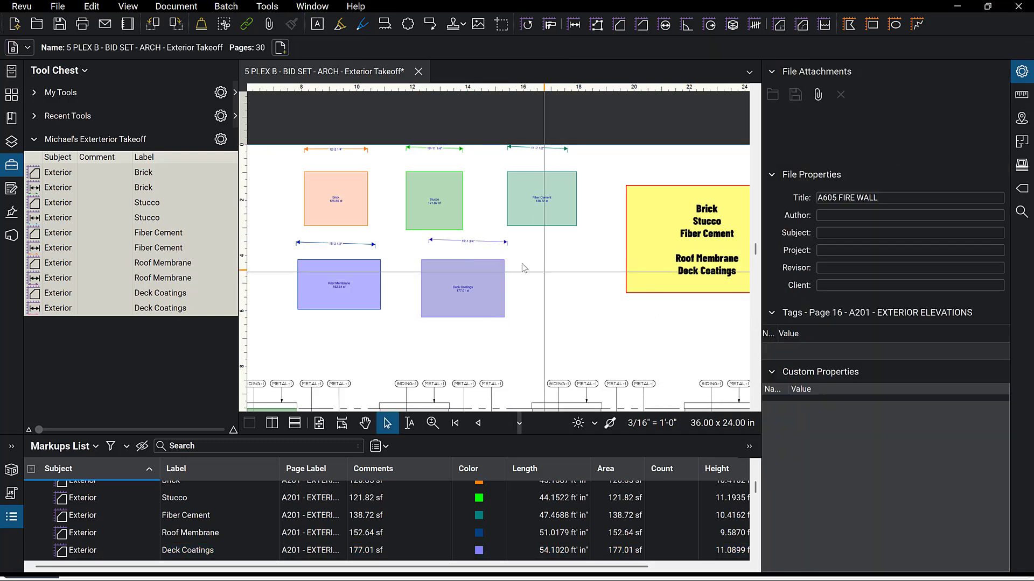
# Set the dimension line above the Brick box to subject Exterior and label Brick.
pyautogui.click(331, 150)
pyautogui.click(876, 124)
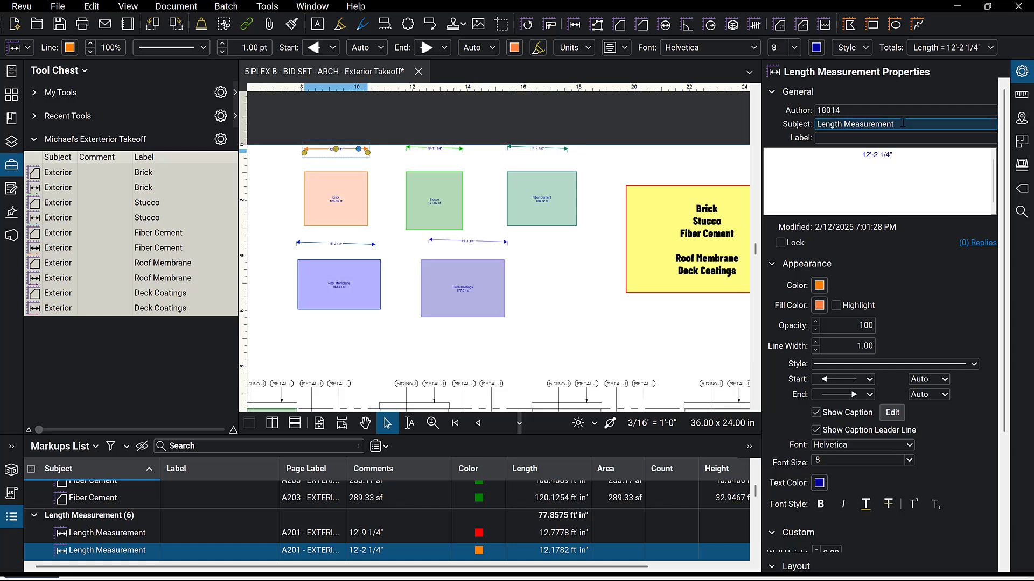
pyautogui.hotkey('ctrl', 'a')
pyautogui.write('E')
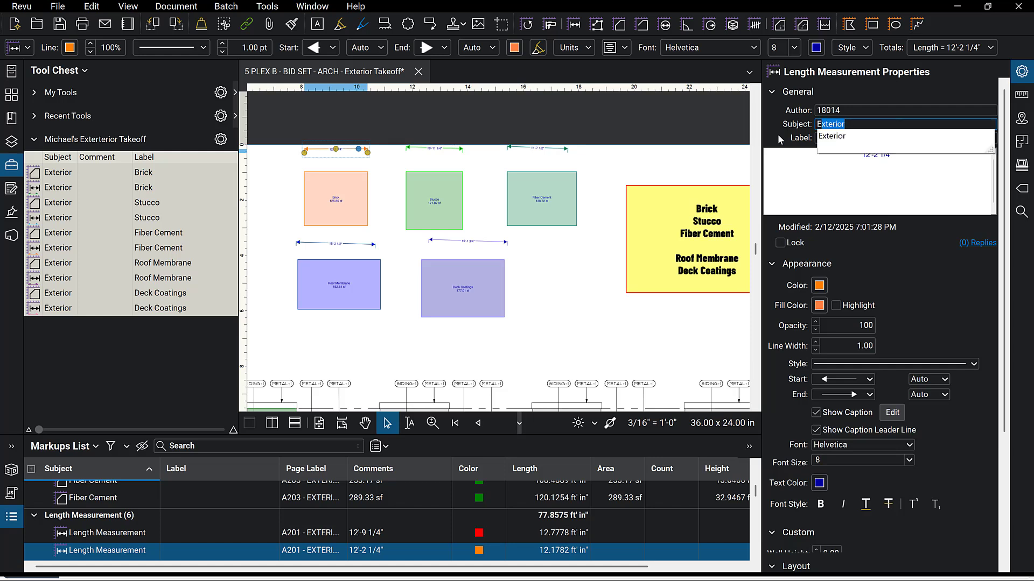
pyautogui.click(835, 136)
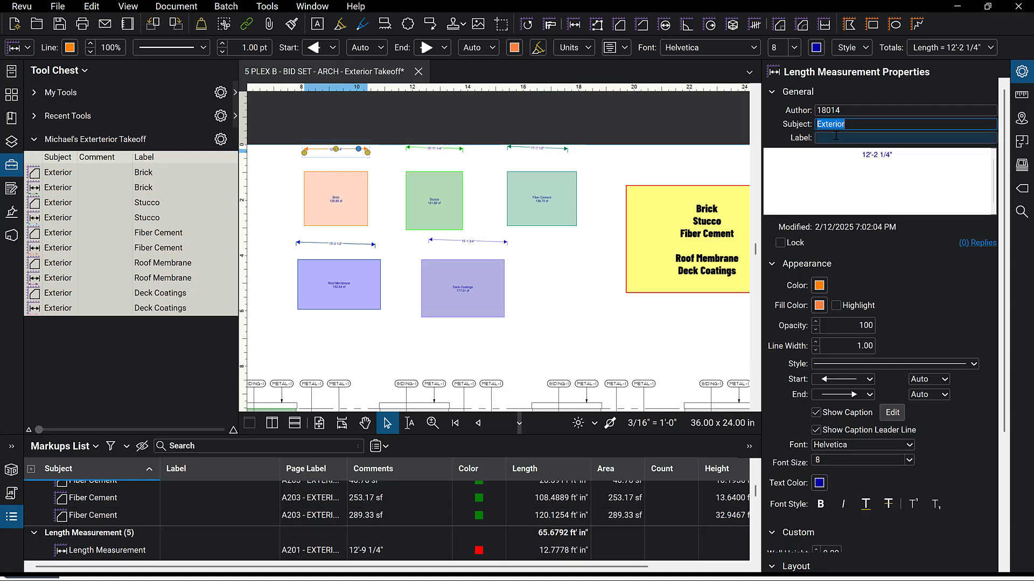
pyautogui.click(836, 137)
pyautogui.write('Bonus Room Walls')
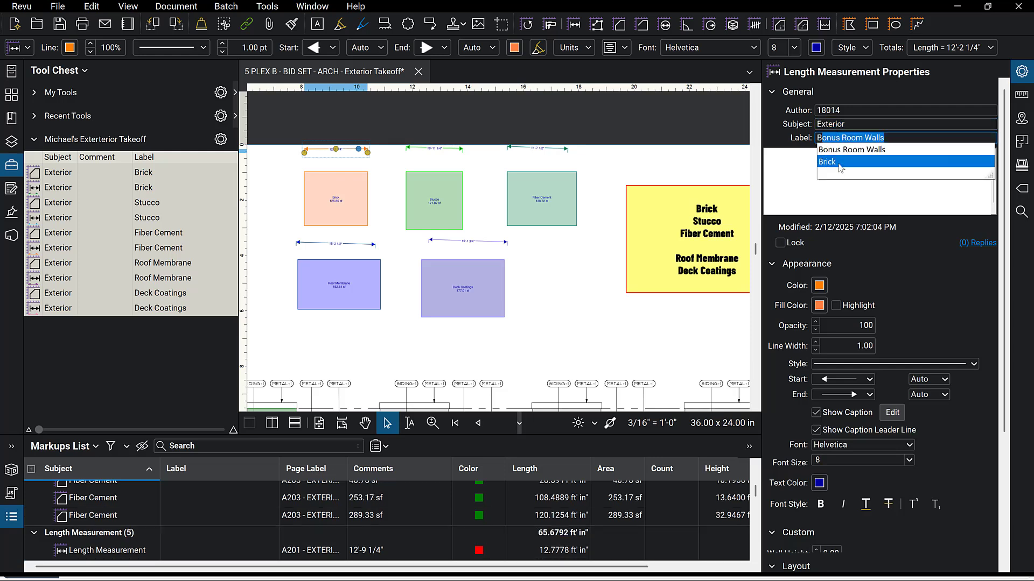
pyautogui.click(838, 162)
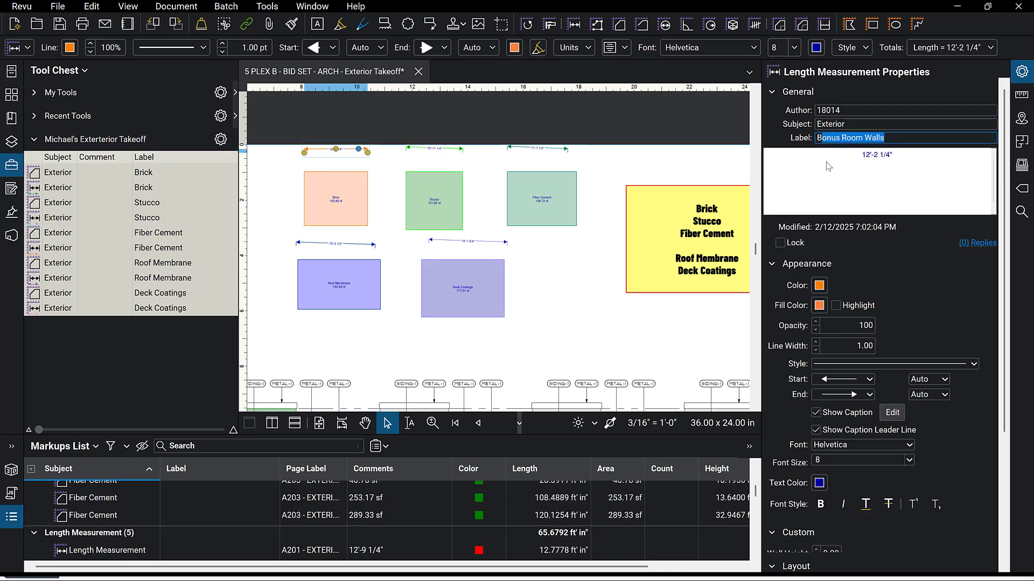
# Set the dimension line above the Stucco box to subject Exterior and label Stucco.
pyautogui.click(439, 199)
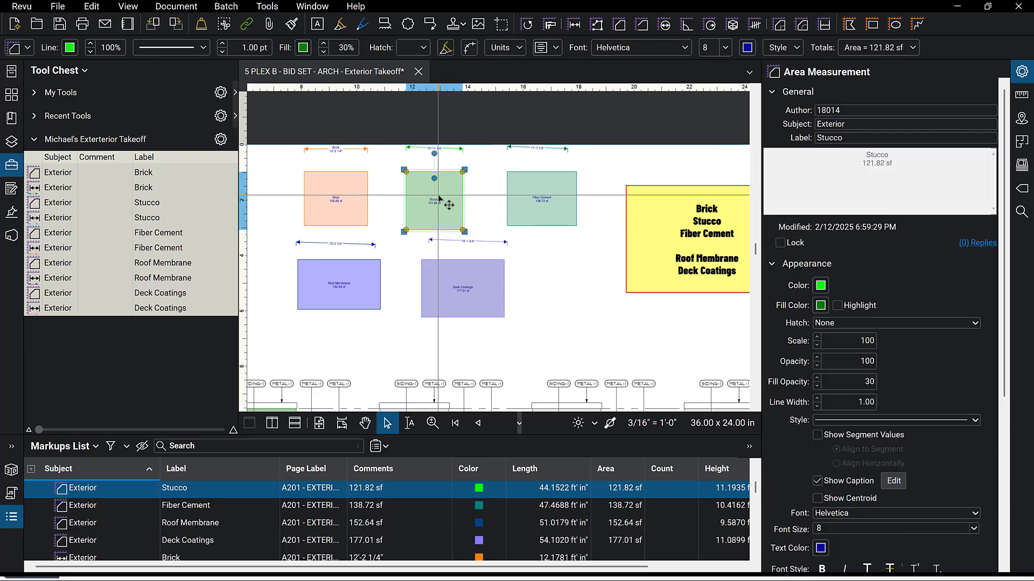
pyautogui.click(444, 149)
pyautogui.moveTo(898, 124); pyautogui.dragTo(776, 132)
pyautogui.write('E')
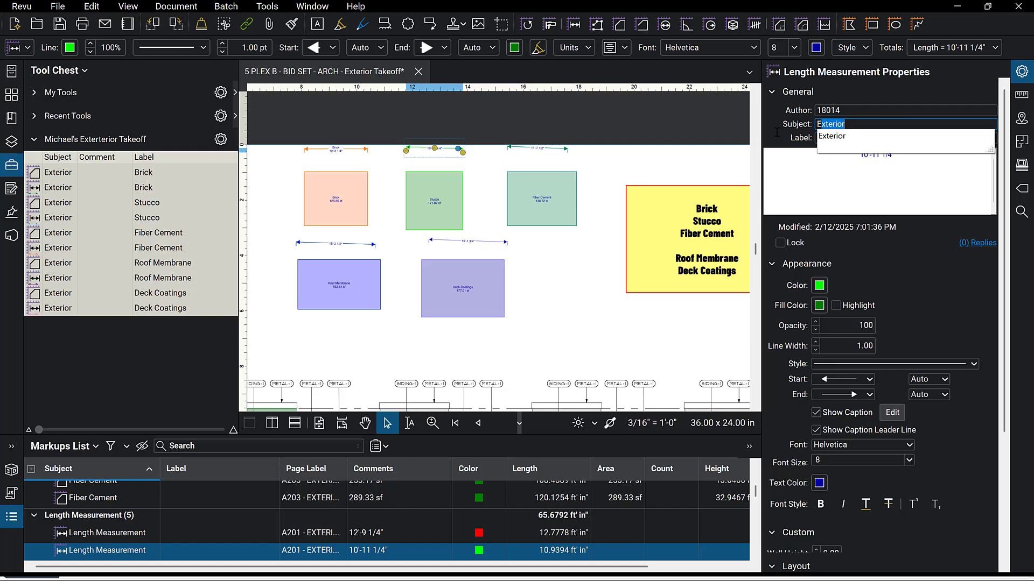
pyautogui.click(836, 141)
pyautogui.click(834, 139)
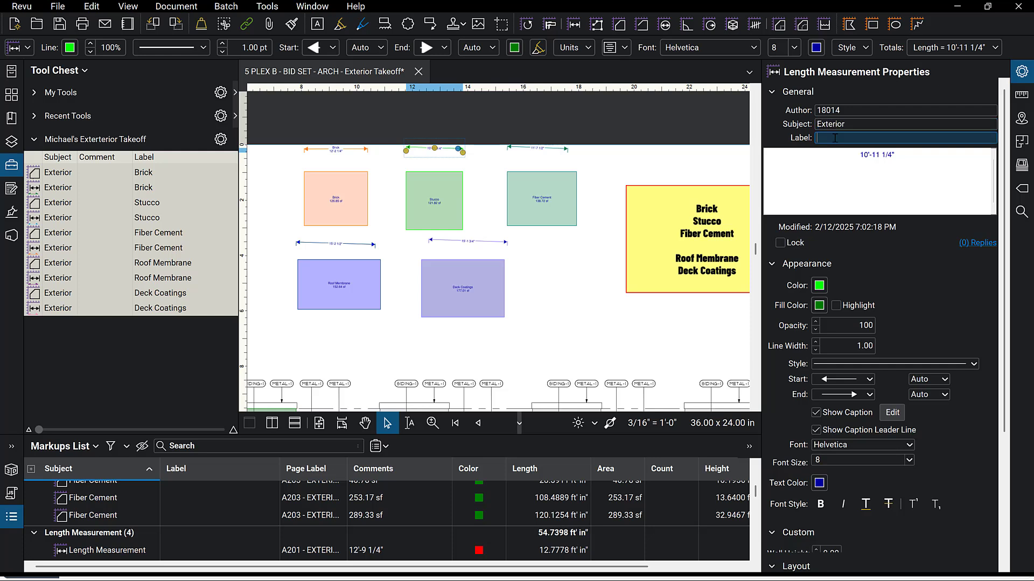
pyautogui.write('SSW')
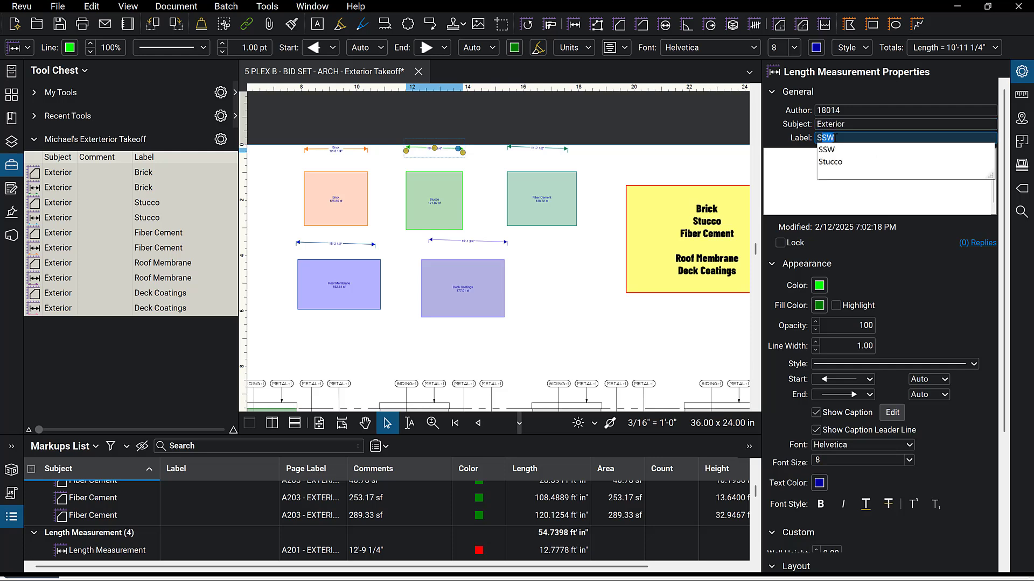
pyautogui.click(844, 163)
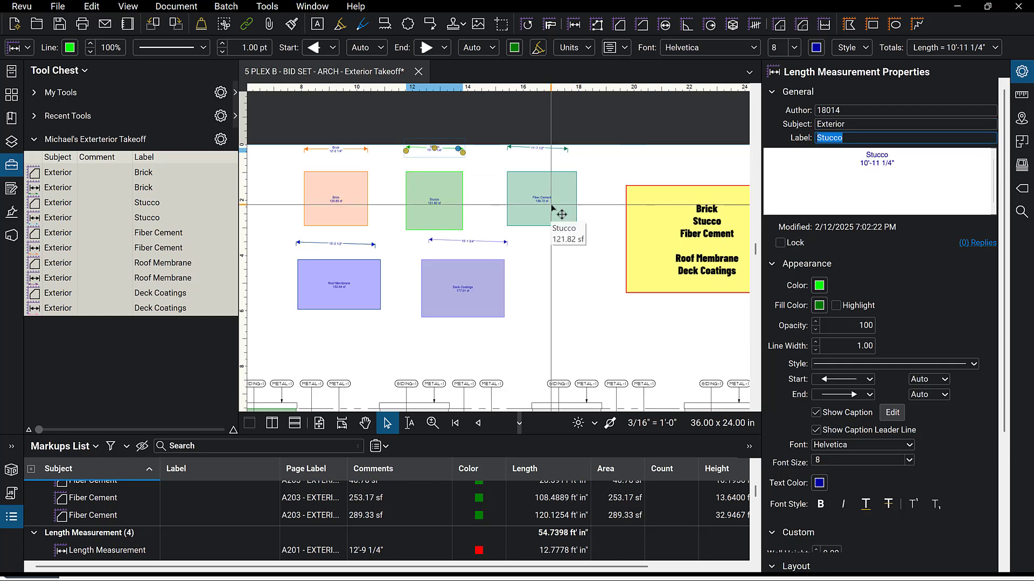
# Set the dimension line above the Fiber Cement box to subject Exterior and label Fiber Cement.
pyautogui.click(555, 150)
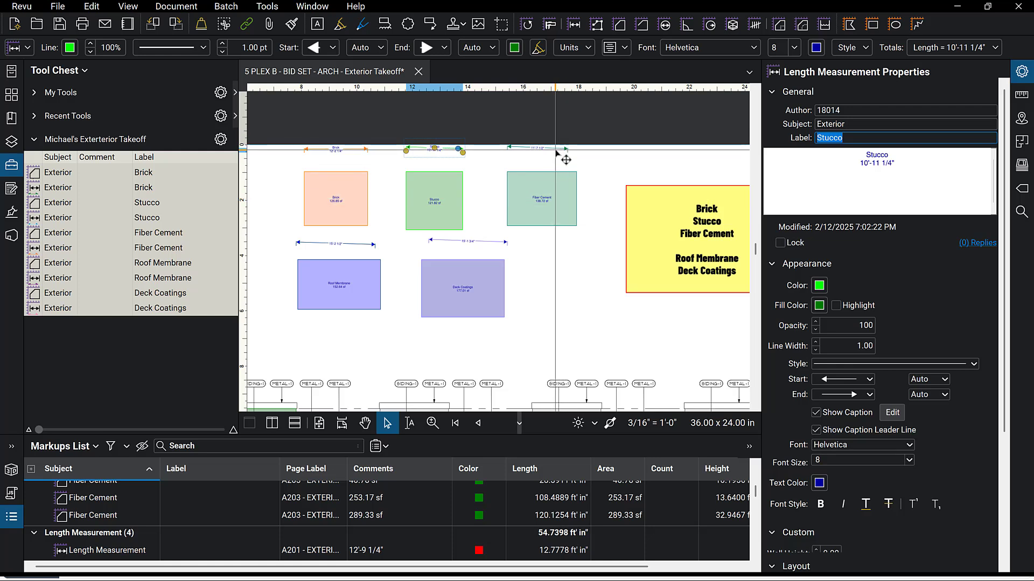
pyautogui.click(849, 124)
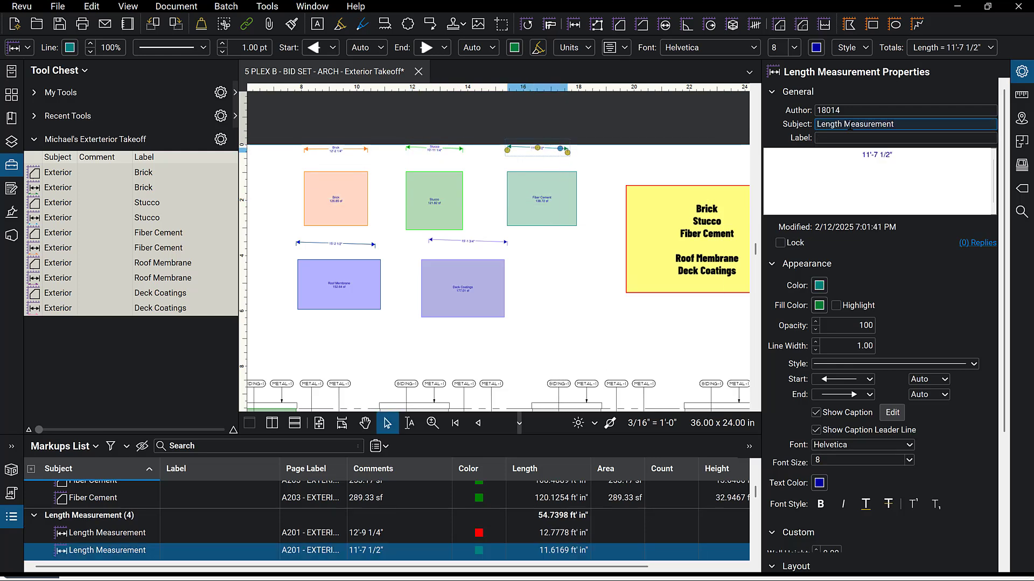
pyautogui.tripleClick(904, 124)
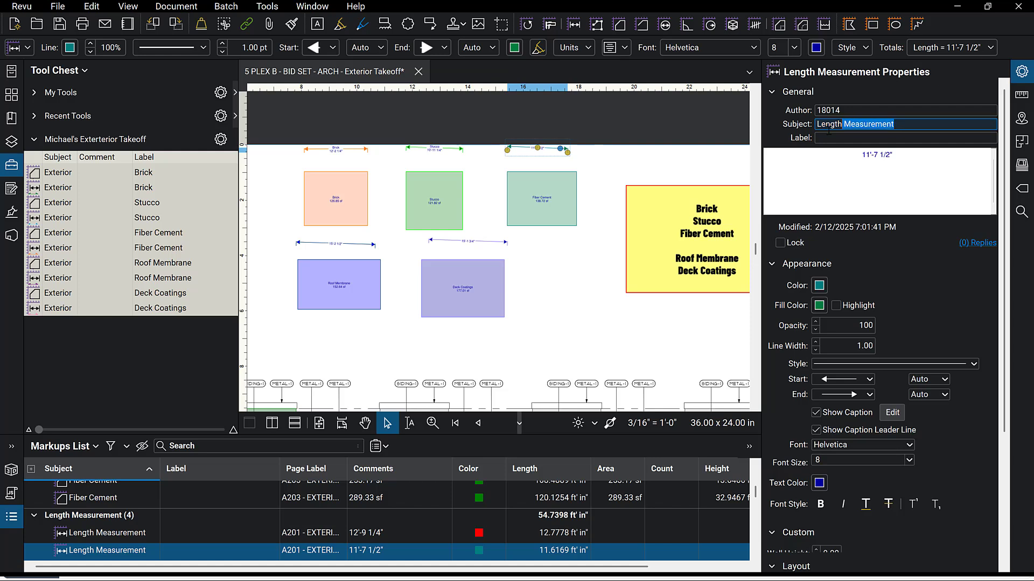
pyautogui.write('Exterior')
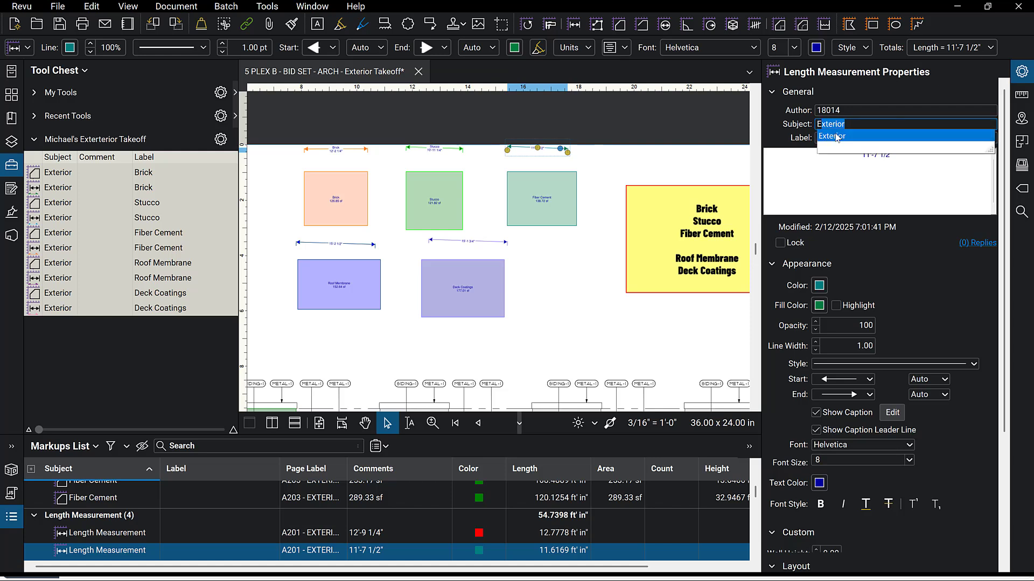
pyautogui.click(837, 137)
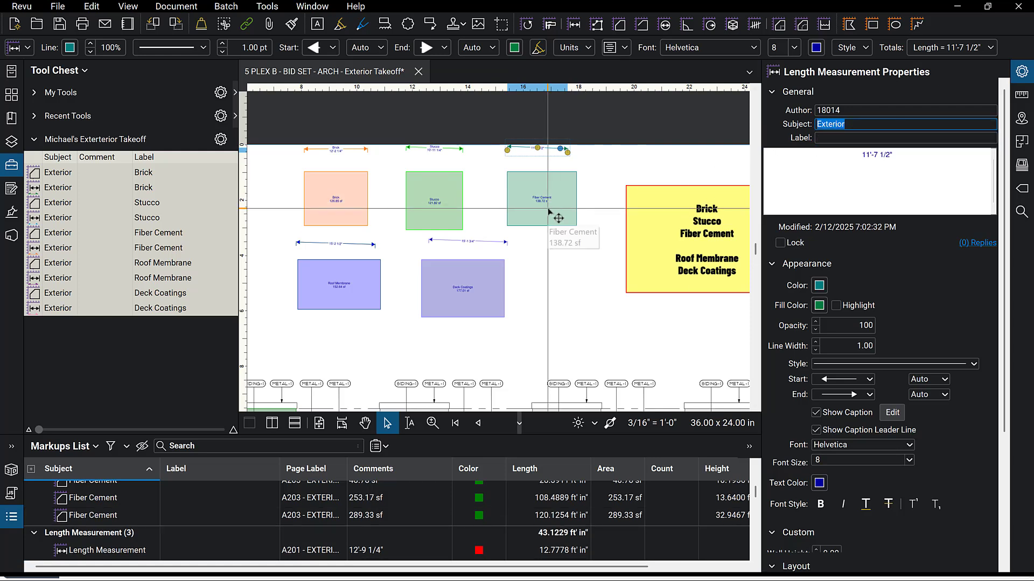
pyautogui.click(823, 137)
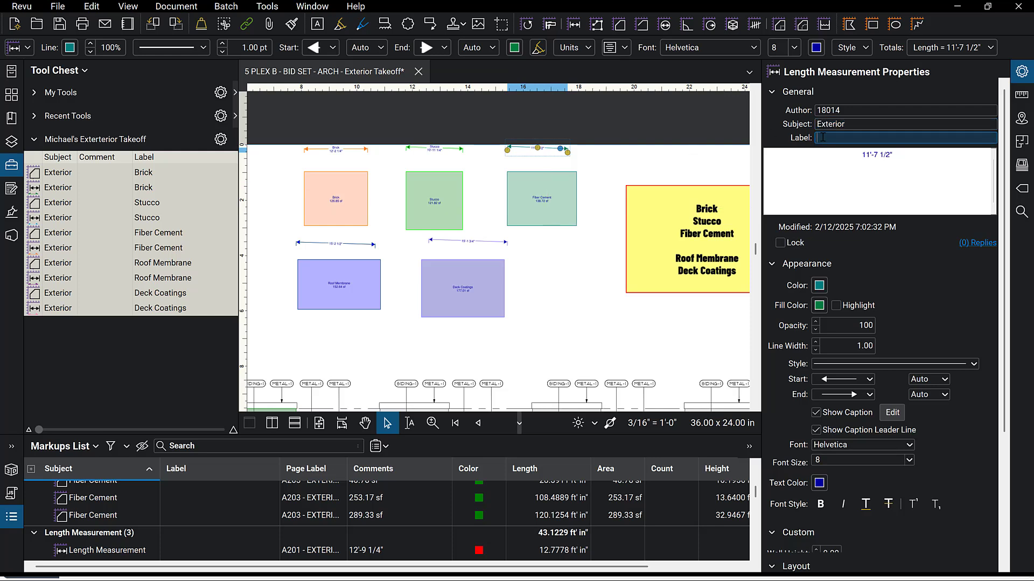
pyautogui.write('Fiber Cement')
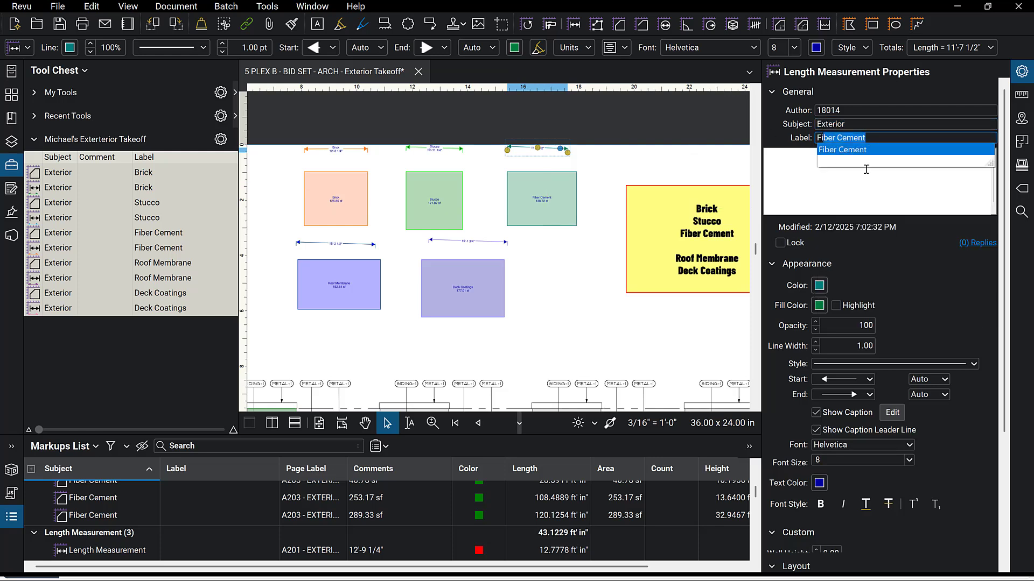
pyautogui.click(860, 150)
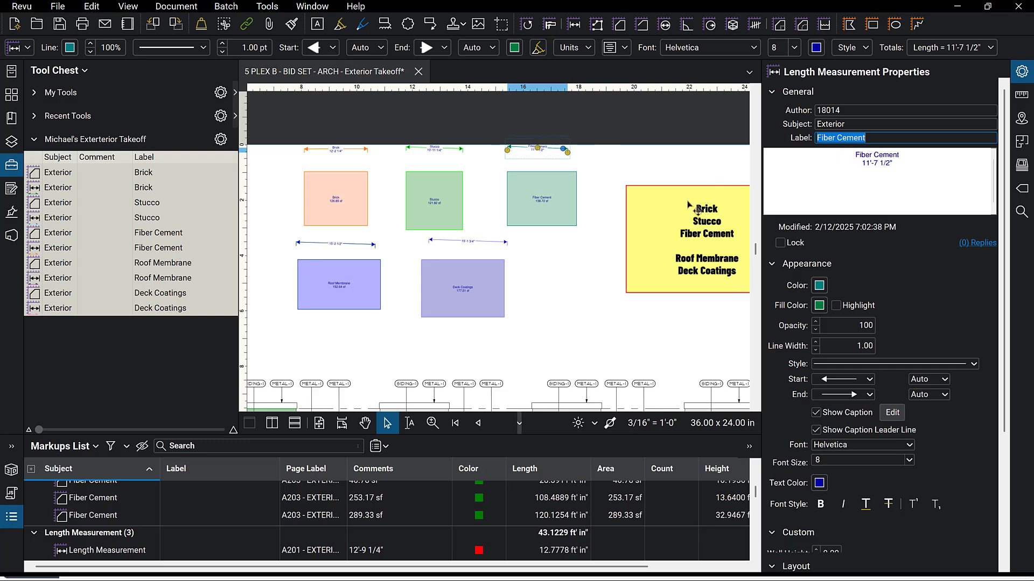
# Set the label of the dimension line above the Roof Membrane box to Roof Membrane.
pyautogui.click(335, 244)
pyautogui.click(827, 138)
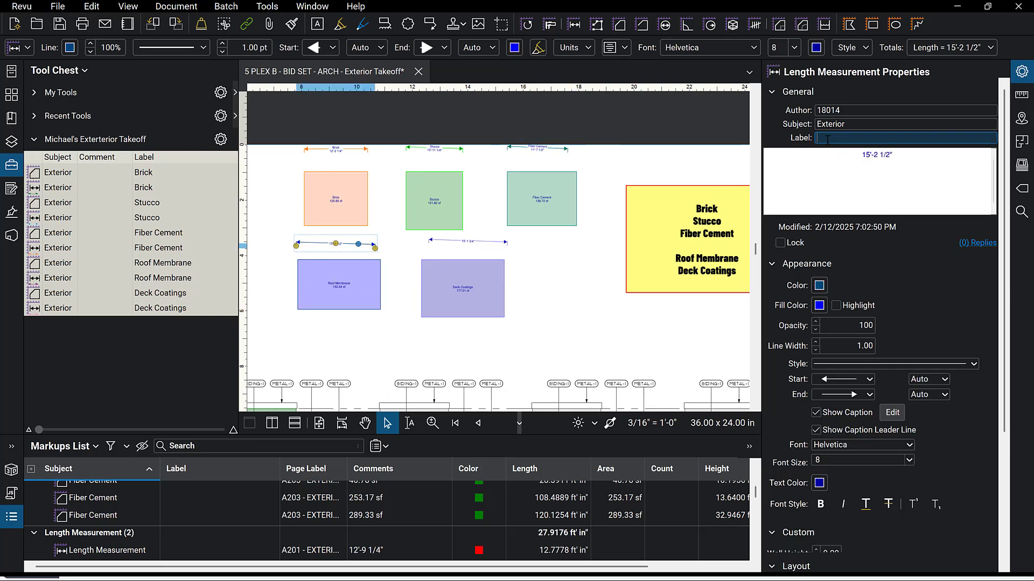
pyautogui.write('Roof Membrane')
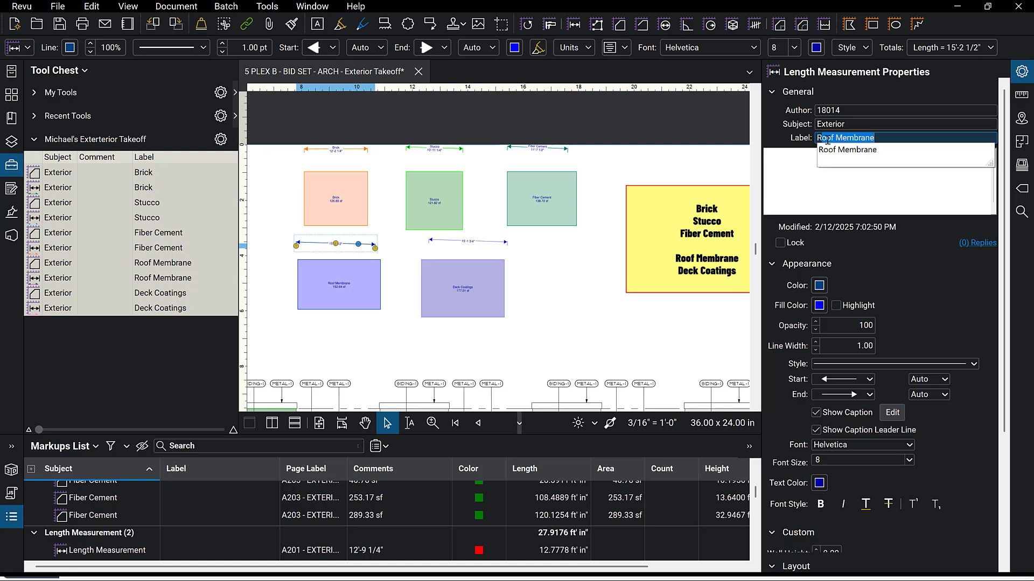
pyautogui.click(854, 150)
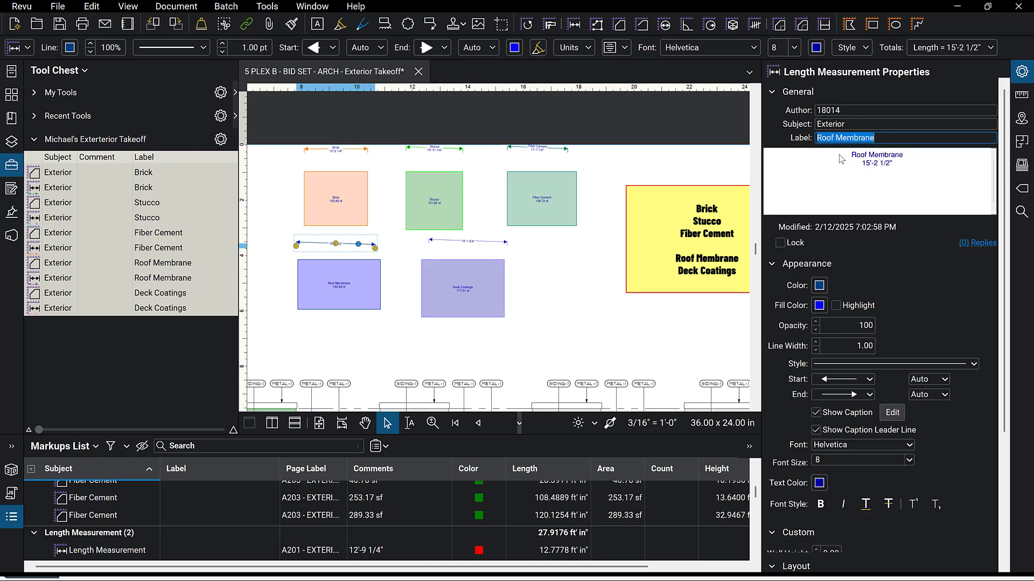
# Set the label of the dimension line above the Deck Coatings box to Deck Coatings.
pyautogui.click(495, 242)
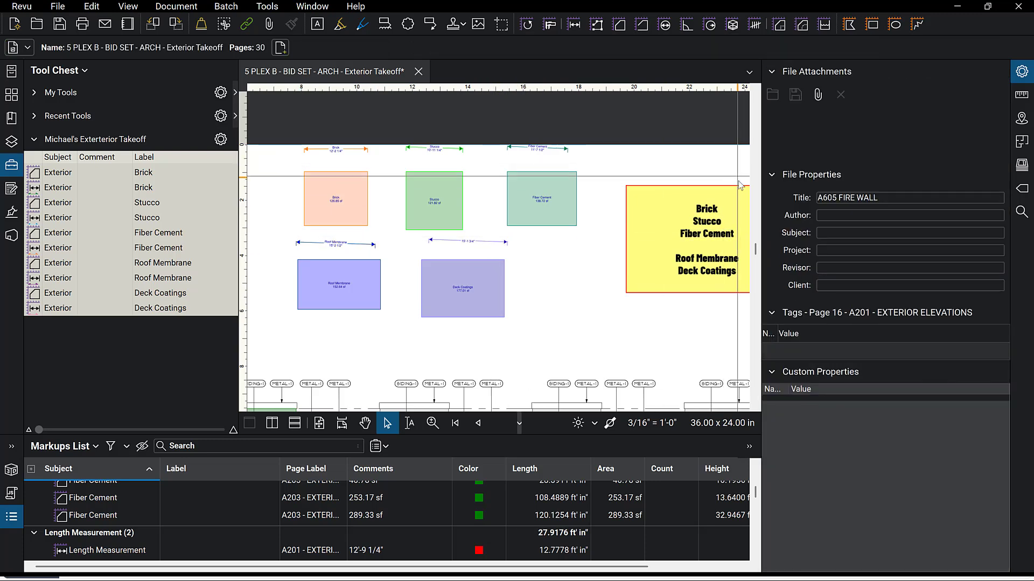
pyautogui.click(1021, 76)
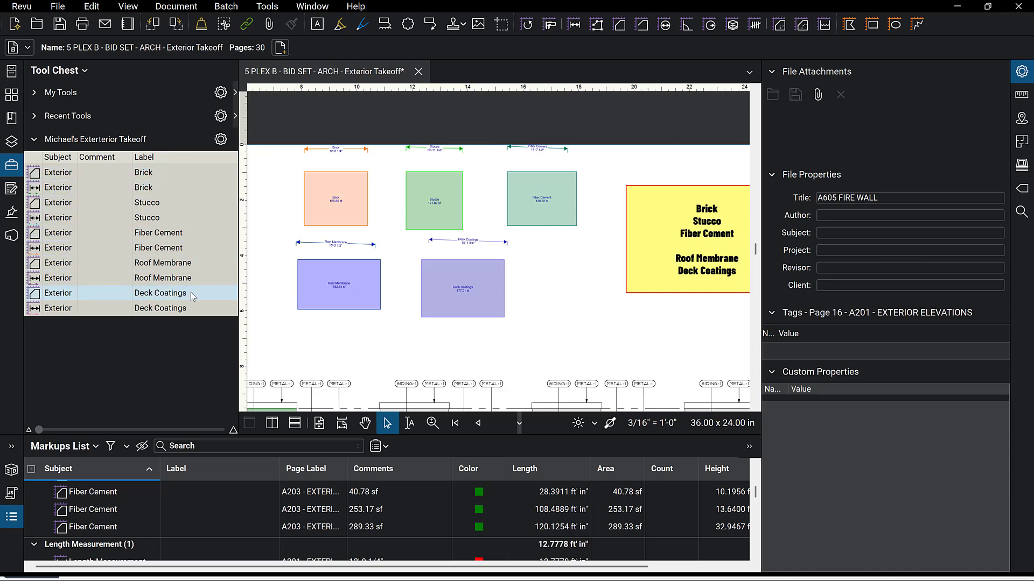
# Remove the Michael's Exterior Takeoff tool set from the Tool Chest's tool sets.
pyautogui.click(221, 141)
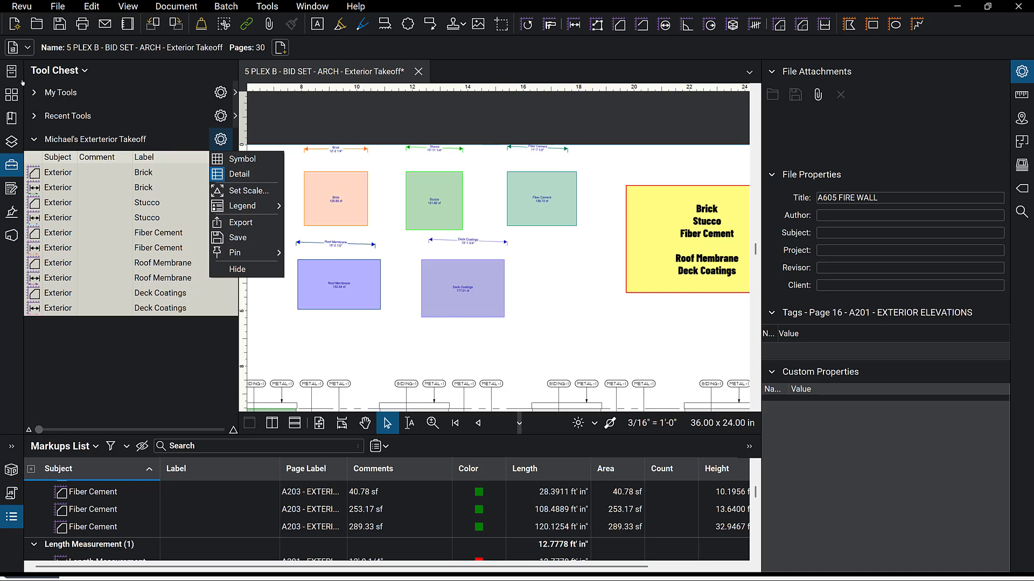
pyautogui.click(84, 73)
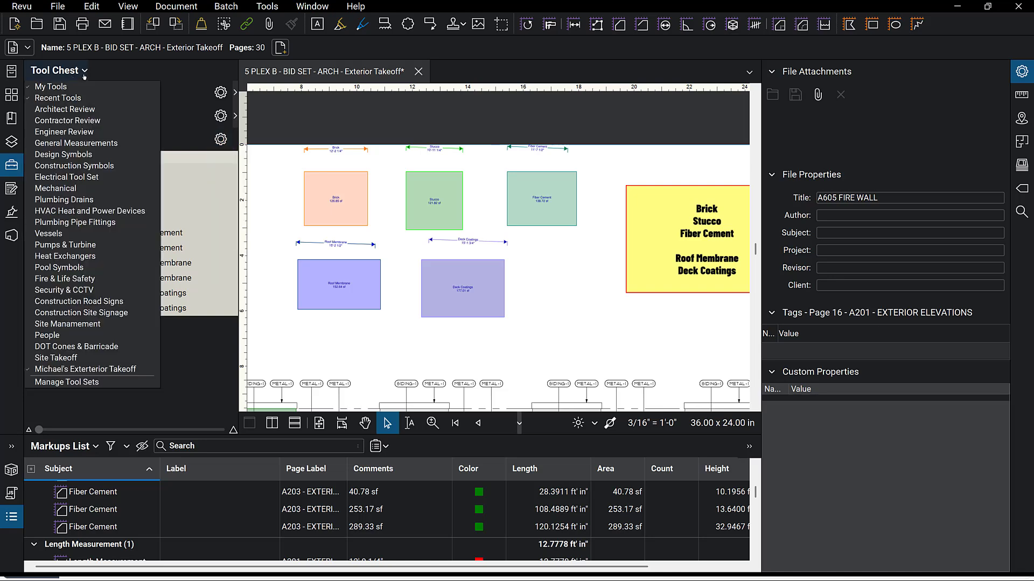
pyautogui.click(63, 383)
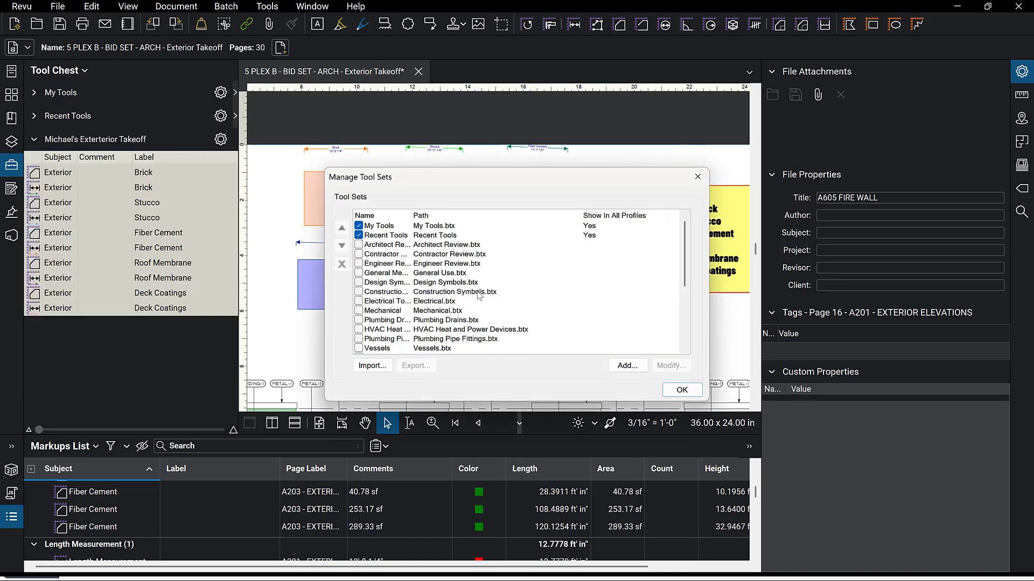
pyautogui.scroll(-3, 401, 302)
pyautogui.scroll(-1, 401, 301)
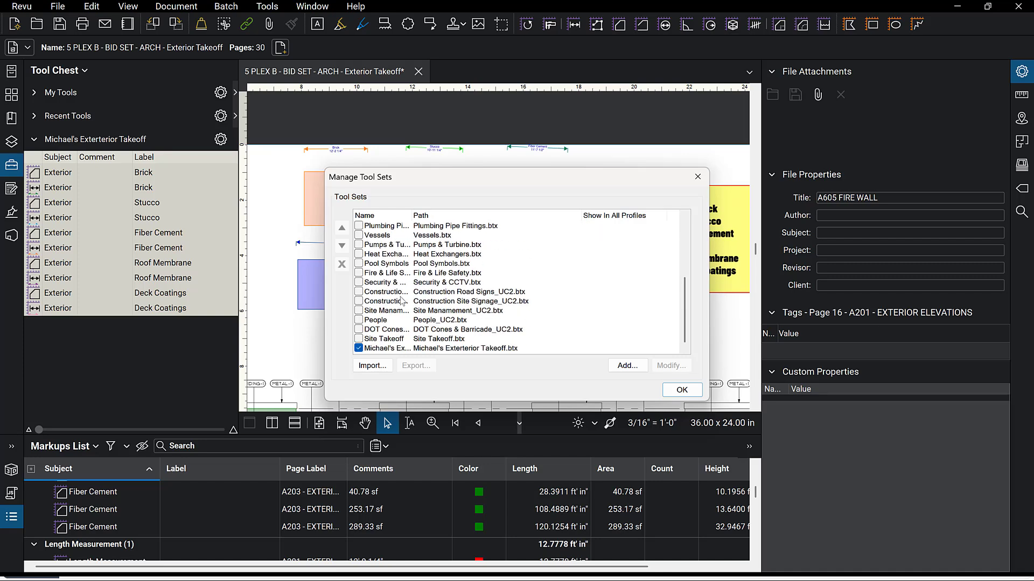
pyautogui.click(401, 349)
pyautogui.click(335, 262)
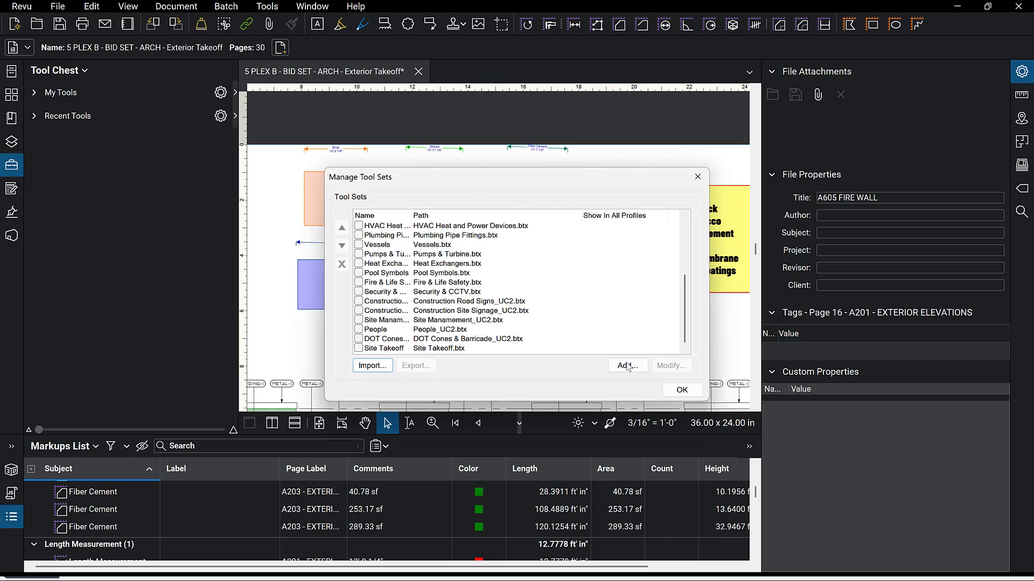
pyautogui.click(700, 181)
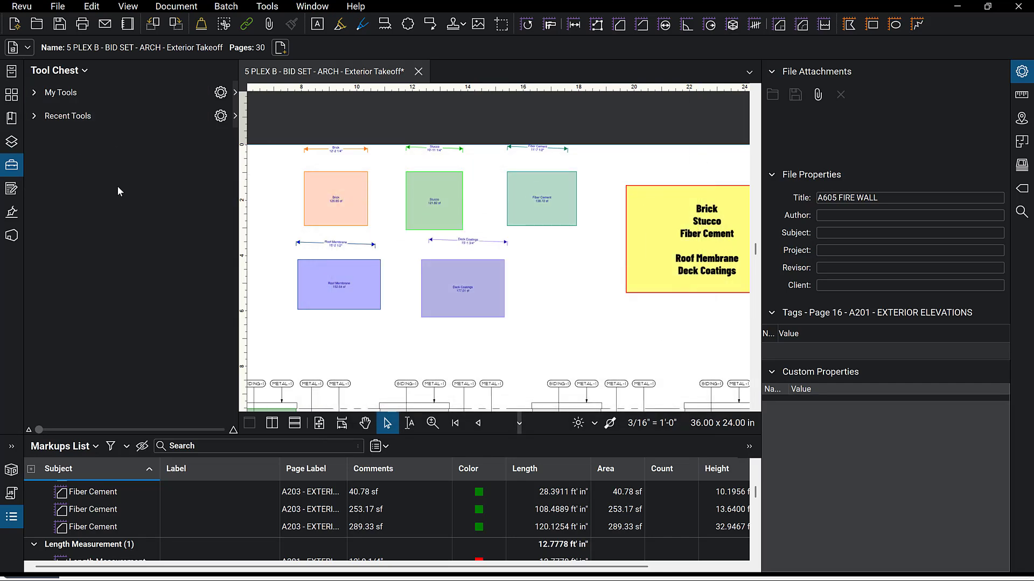
# Add a new tool set titled Michael's Exteriors Takeoffs and save it as a Bluebeam Tool Set file.
pyautogui.click(84, 73)
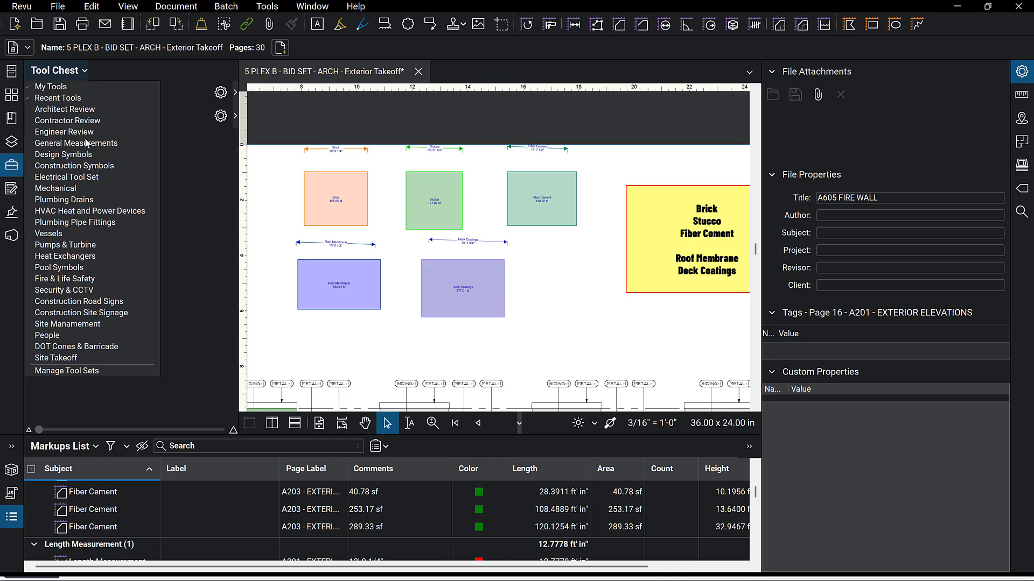
pyautogui.click(65, 372)
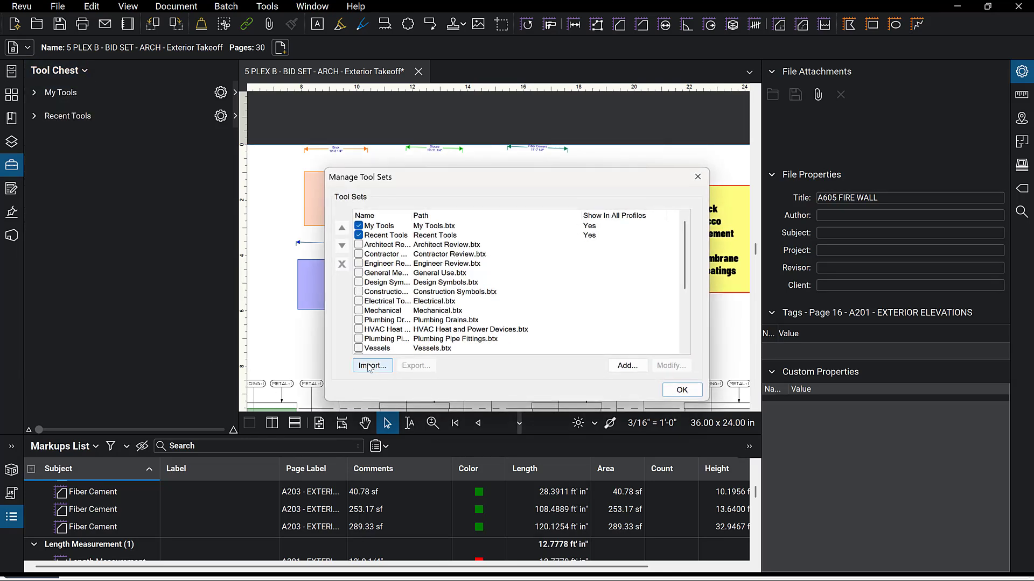
pyautogui.click(631, 367)
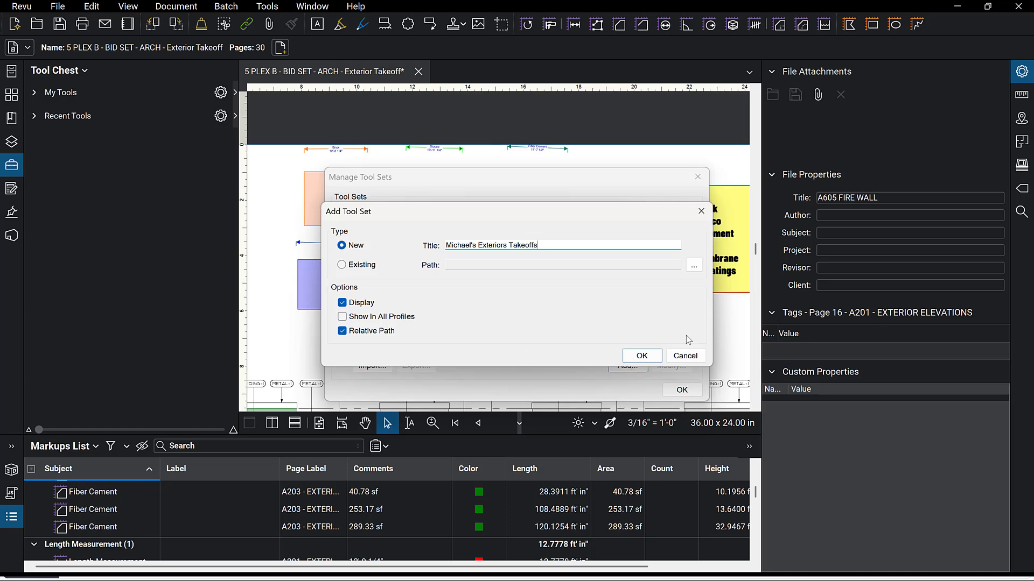
pyautogui.click(640, 356)
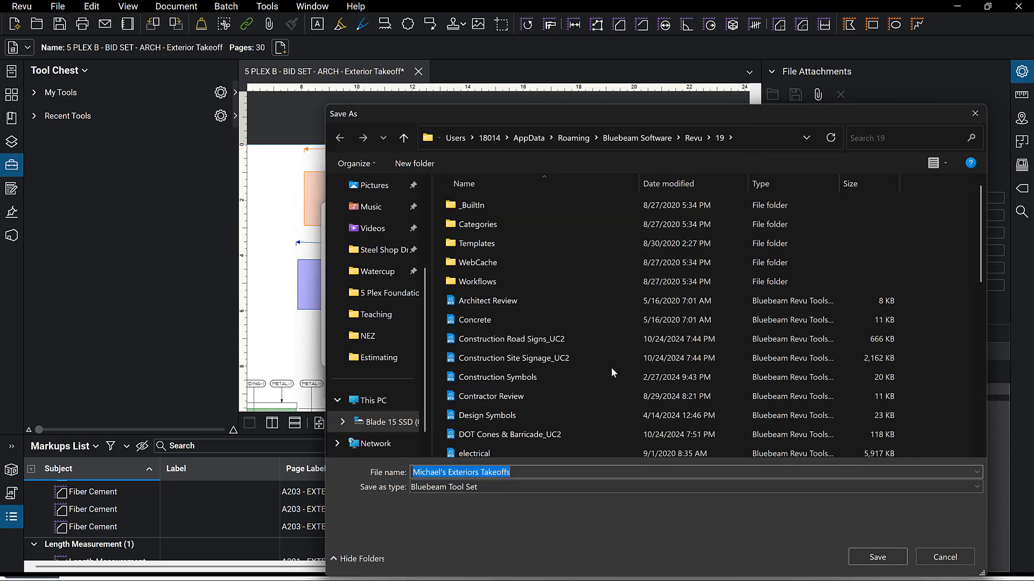
pyautogui.click(864, 557)
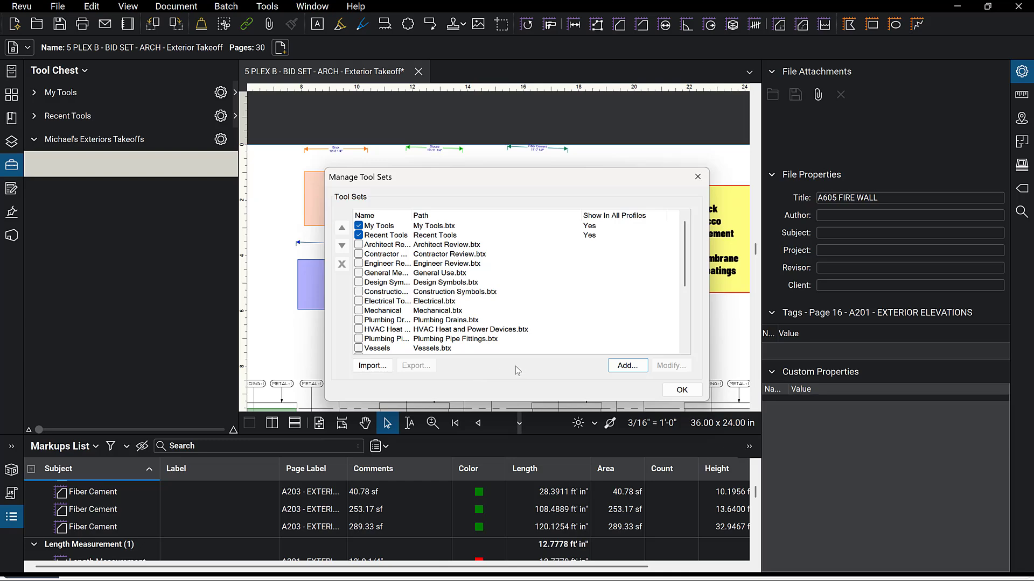
pyautogui.click(691, 399)
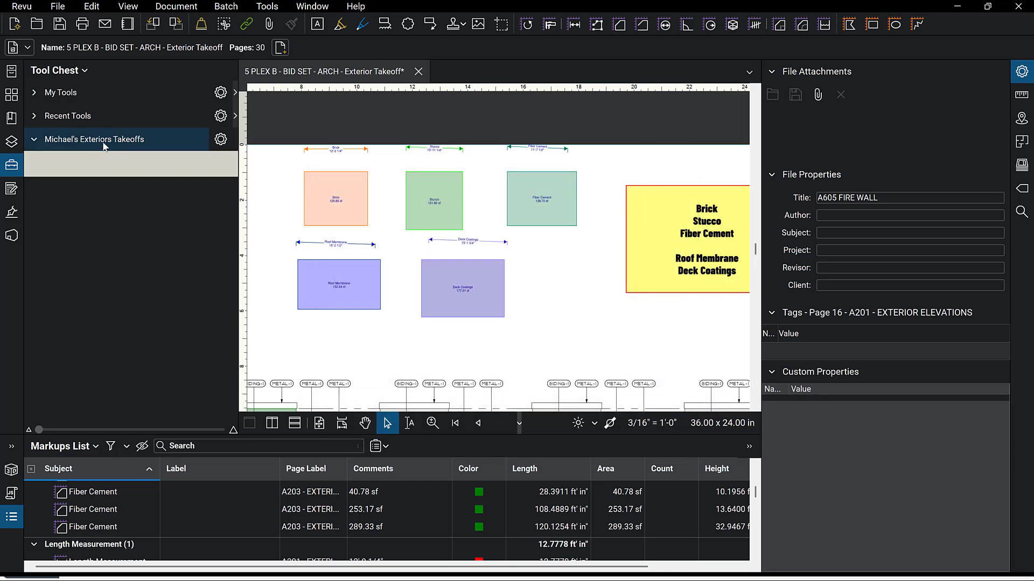
# Add the Brick area box and the dimension line above it to the Michael's Exteriors Takeoffs tool set.
pyautogui.rightClick(315, 188)
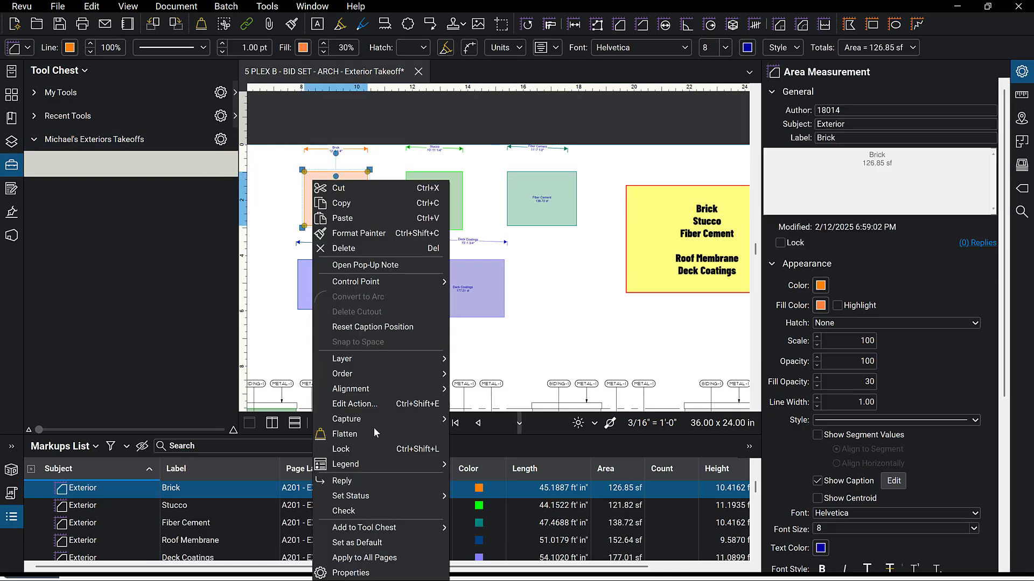
pyautogui.click(486, 538)
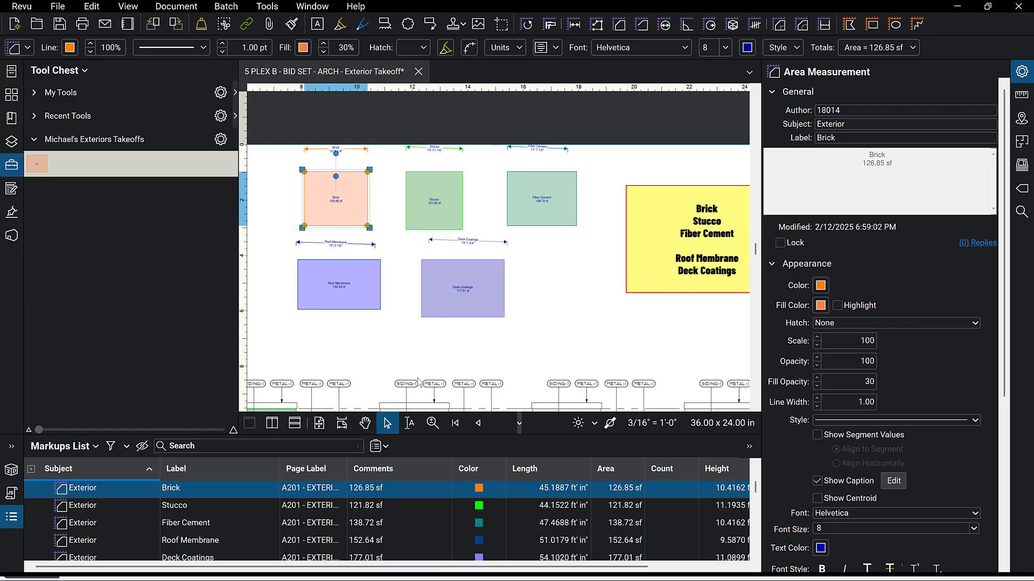
pyautogui.click(351, 152)
pyautogui.rightClick(351, 152)
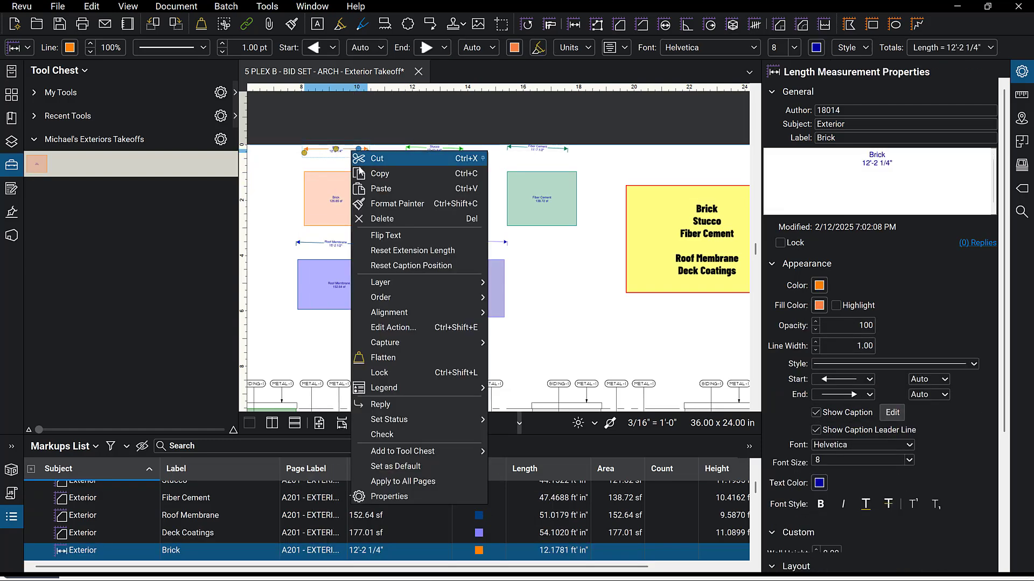
pyautogui.moveTo(398, 460)
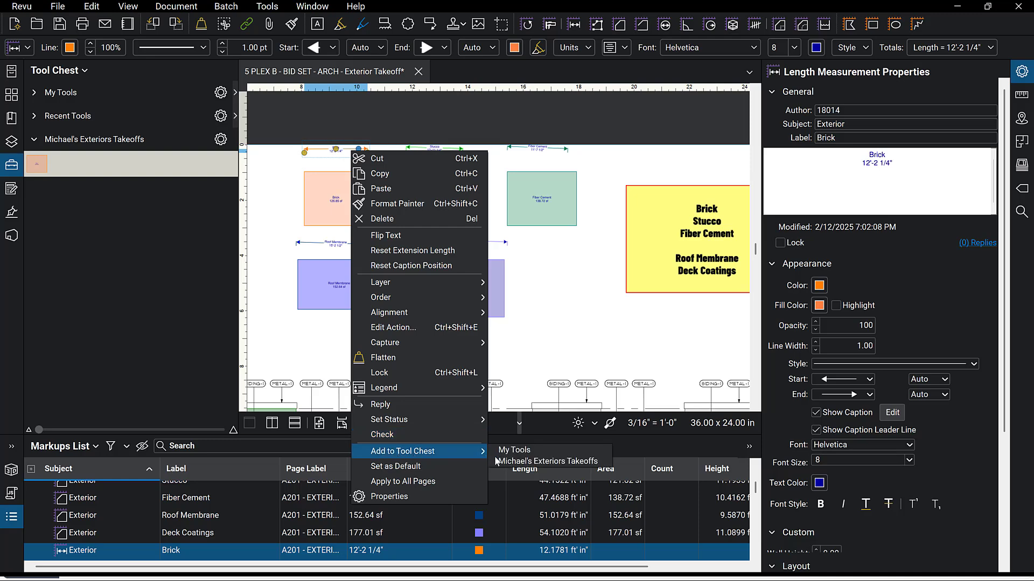
pyautogui.click(528, 466)
# Add the Stucco area box and the dimension line above it to the Michael's Exteriors Takeoffs tool set.
pyautogui.click(438, 206)
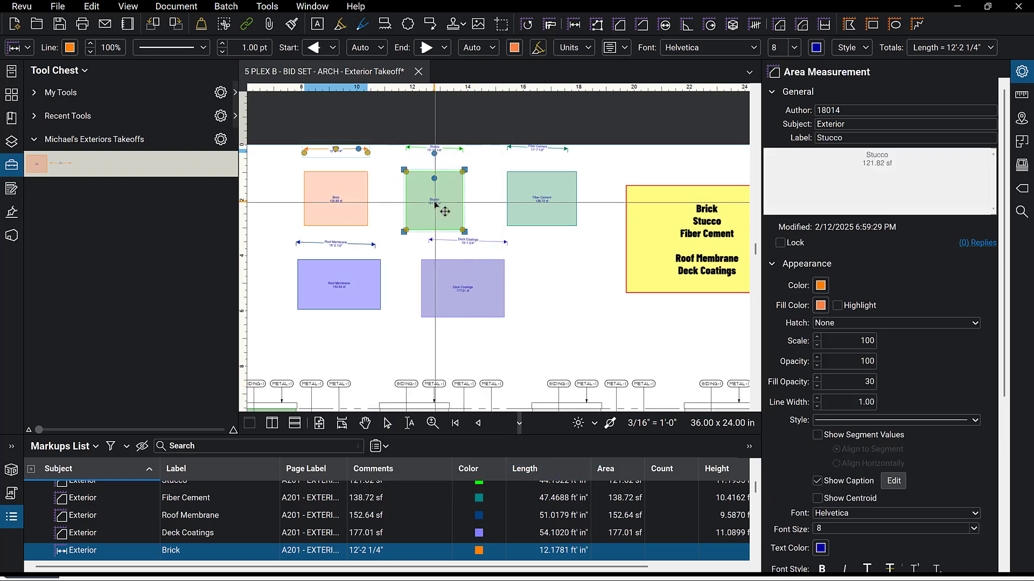
pyautogui.rightClick(435, 182)
pyautogui.moveTo(511, 528)
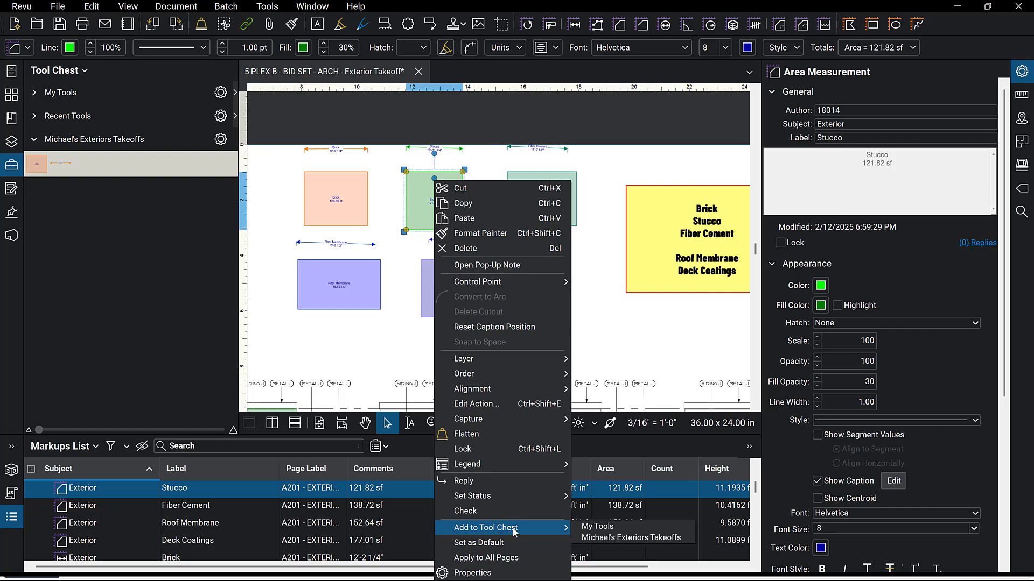
pyautogui.click(615, 540)
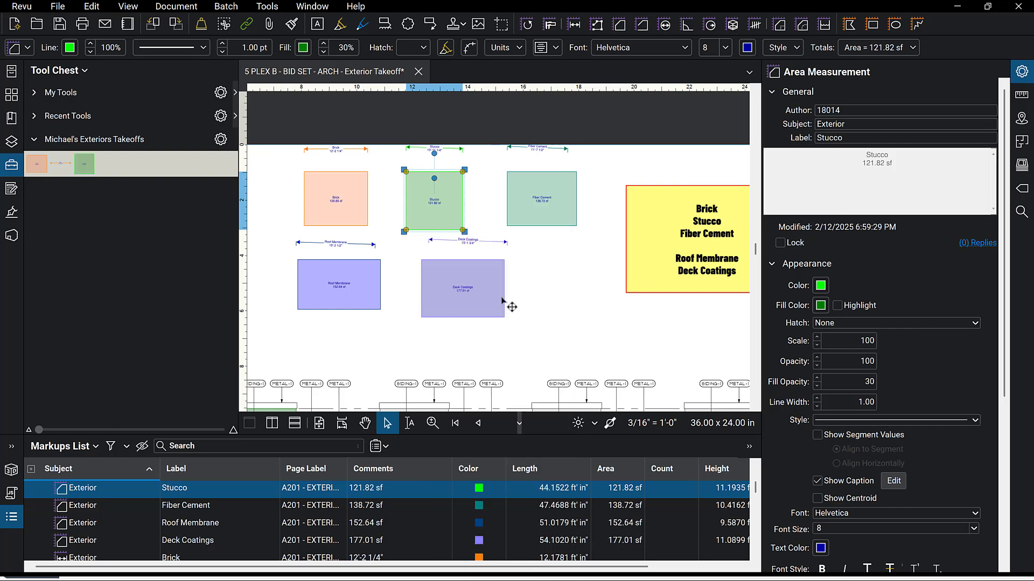
pyautogui.click(457, 150)
pyautogui.rightClick(456, 148)
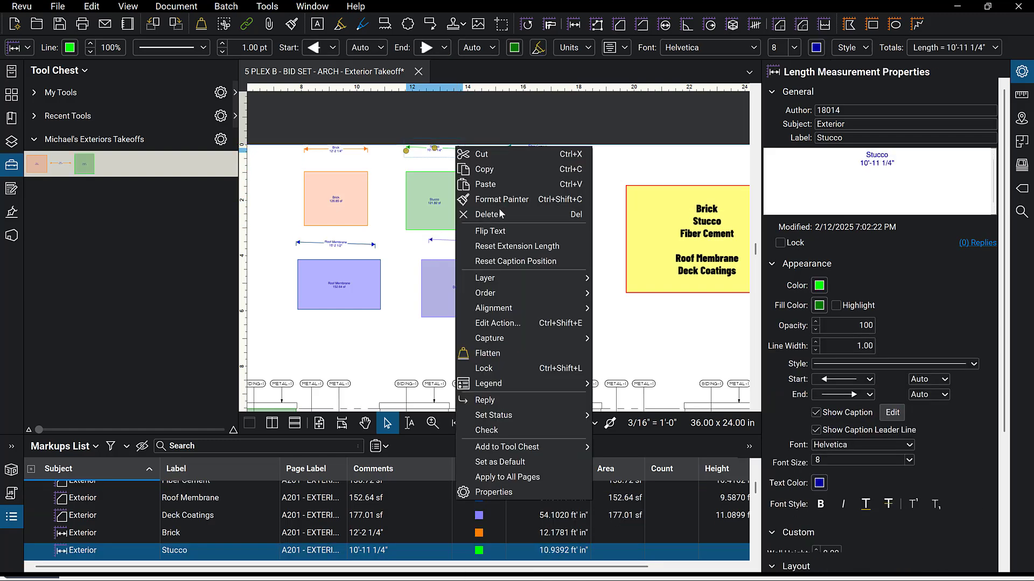
pyautogui.moveTo(522, 448)
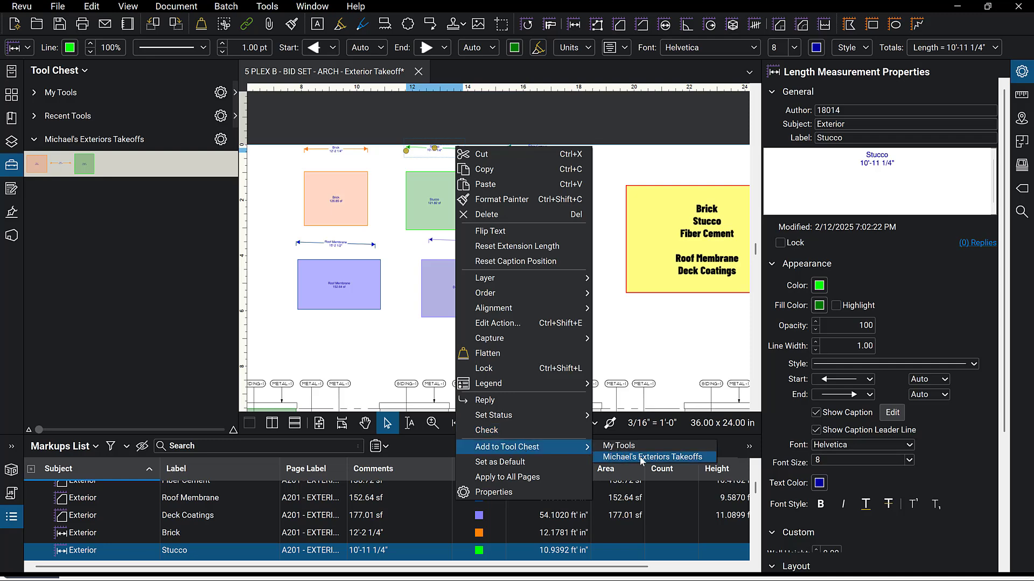
pyautogui.click(641, 457)
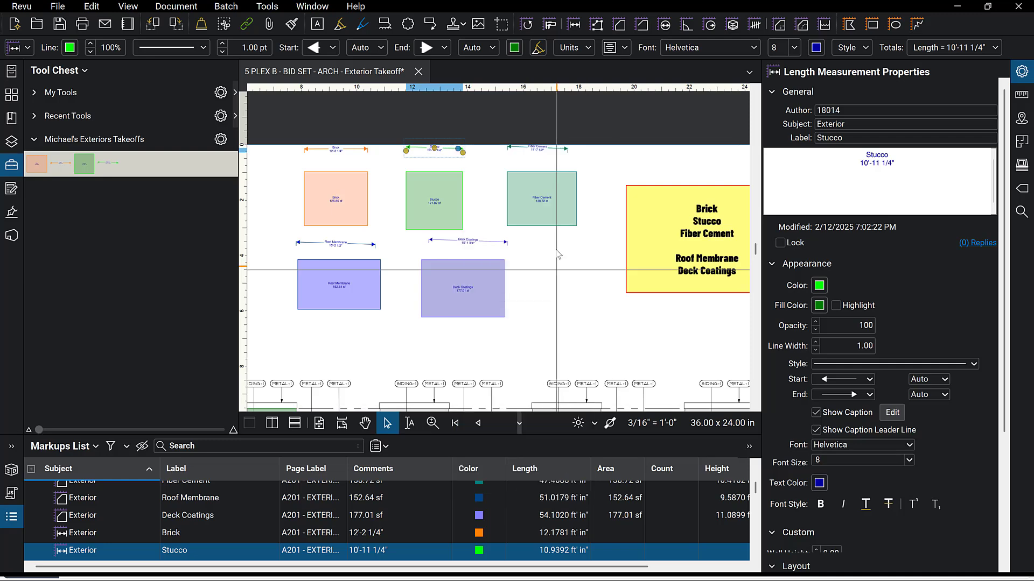
# Add the Fiber Cement area box and the dimension line above it to the Michael's Exteriors Takeoffs tool set.
pyautogui.click(560, 194)
pyautogui.rightClick(561, 194)
pyautogui.moveTo(626, 529)
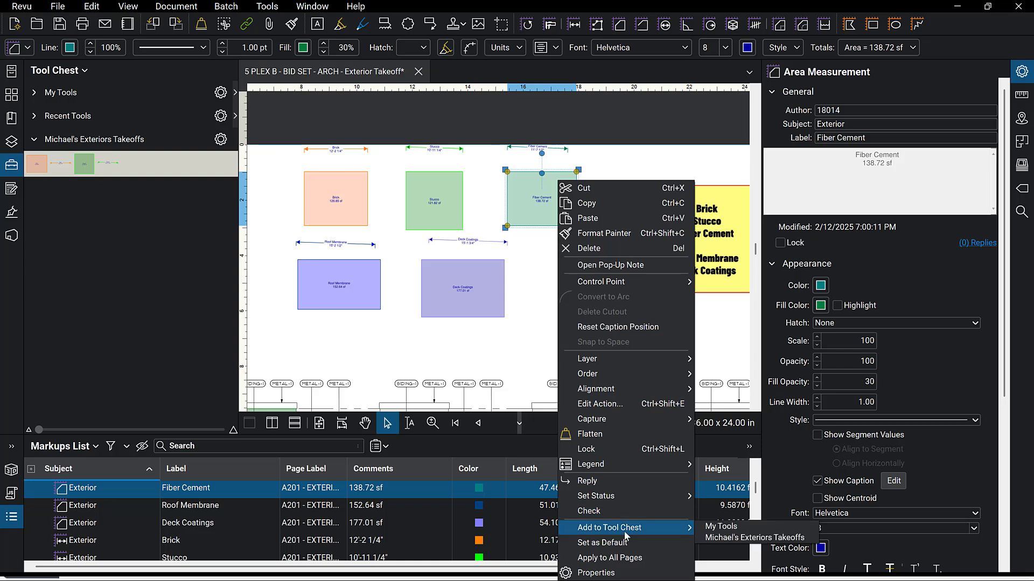
pyautogui.click(745, 541)
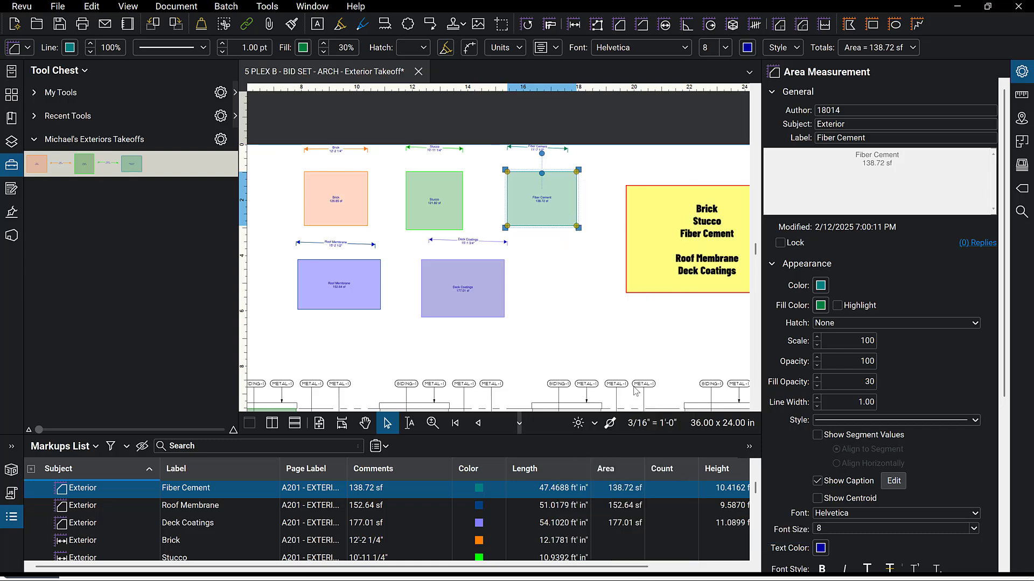
pyautogui.click(556, 149)
pyautogui.rightClick(556, 149)
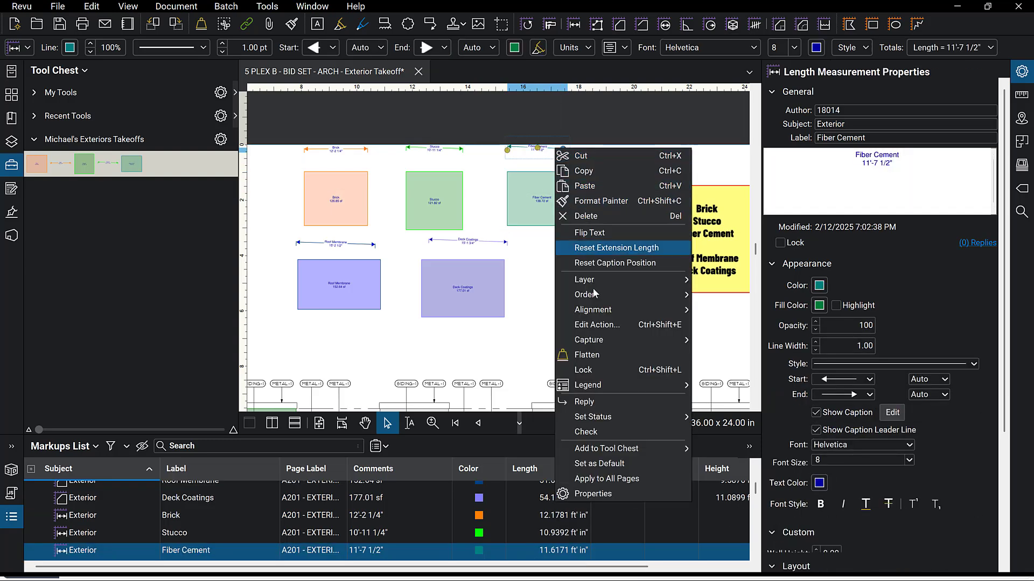
pyautogui.moveTo(618, 452)
pyautogui.click(728, 461)
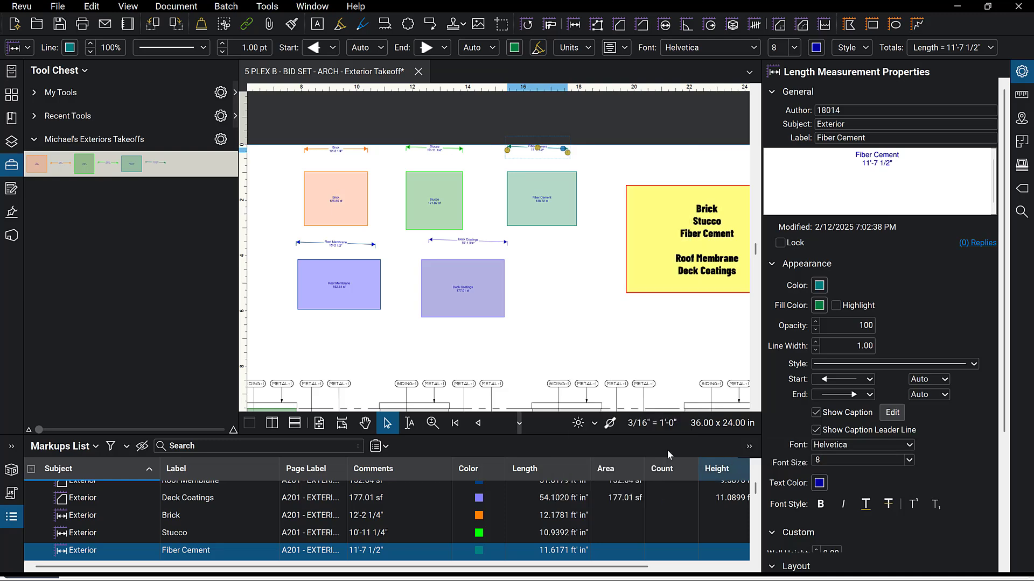
# Add the Roof Membrane area box and the dimension line above it to the Michael's Exteriors Takeoffs tool set.
pyautogui.click(307, 310)
pyautogui.rightClick(307, 309)
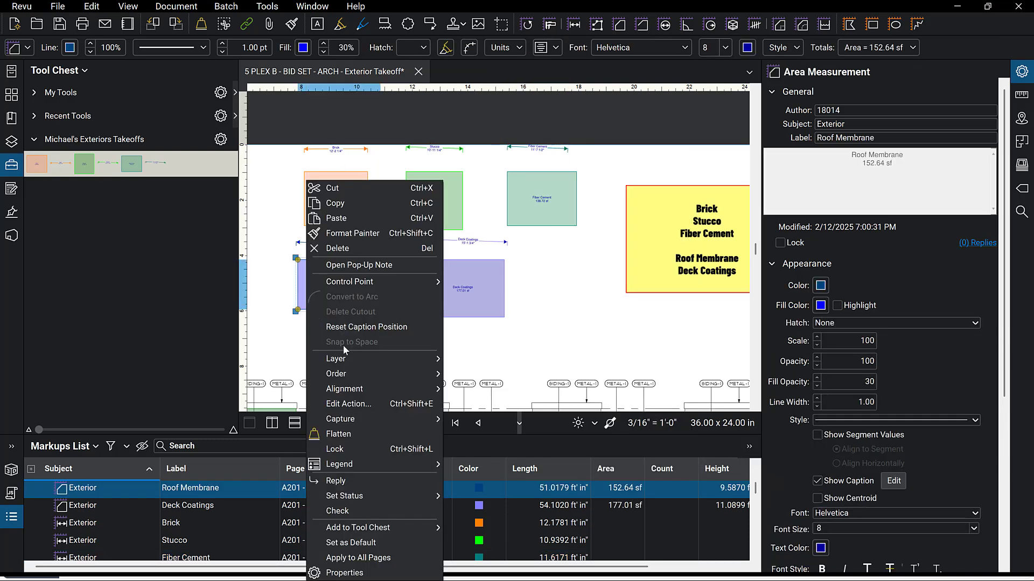
pyautogui.moveTo(375, 529)
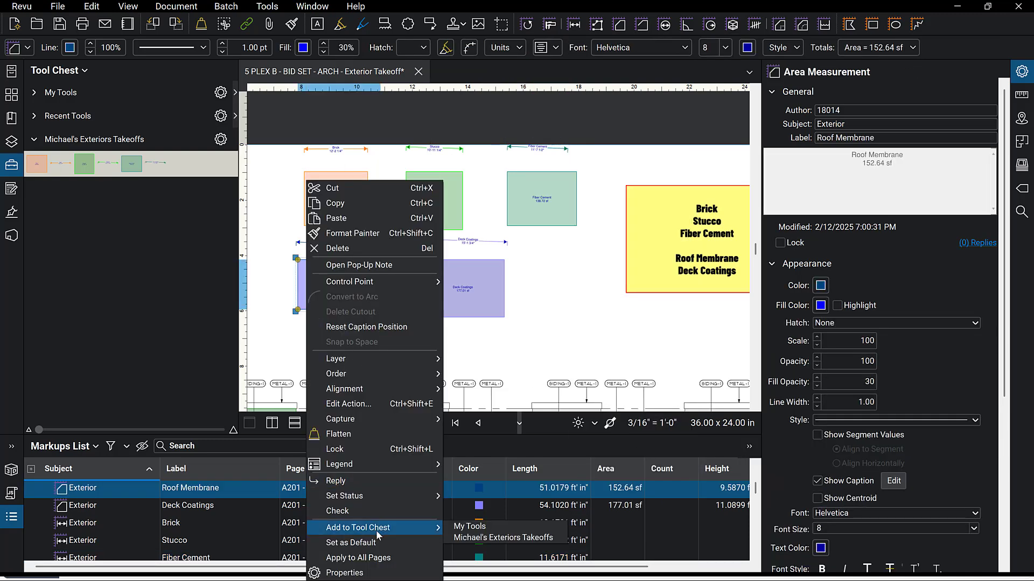
pyautogui.click(492, 540)
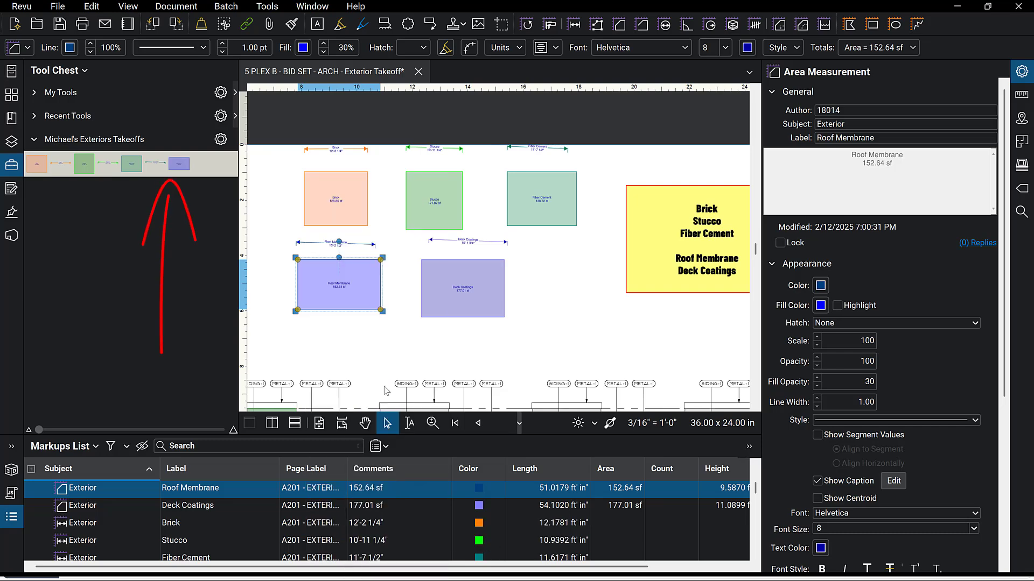
pyautogui.click(345, 243)
pyautogui.rightClick(360, 229)
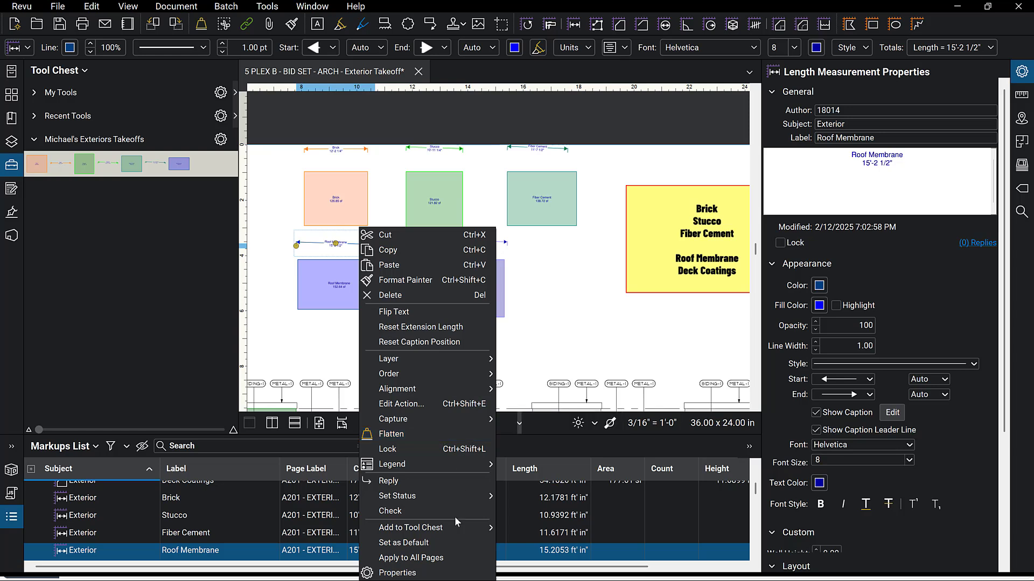
pyautogui.moveTo(459, 529)
pyautogui.click(529, 540)
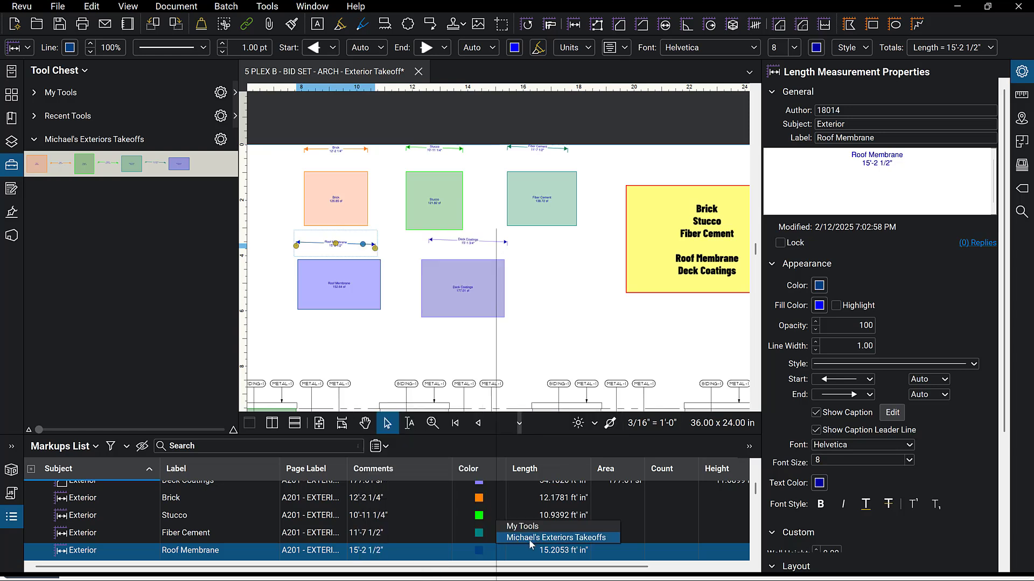
# Add the Deck Coatings area box and the dimension line above it to the Michael's Exteriors Takeoffs tool set.
pyautogui.click(492, 290)
pyautogui.rightClick(492, 290)
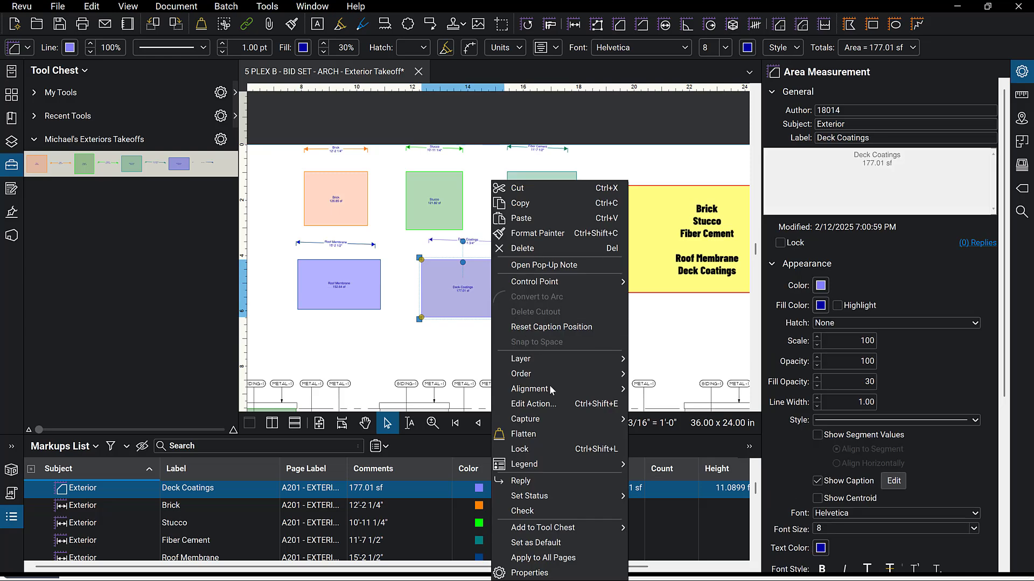
pyautogui.moveTo(549, 527)
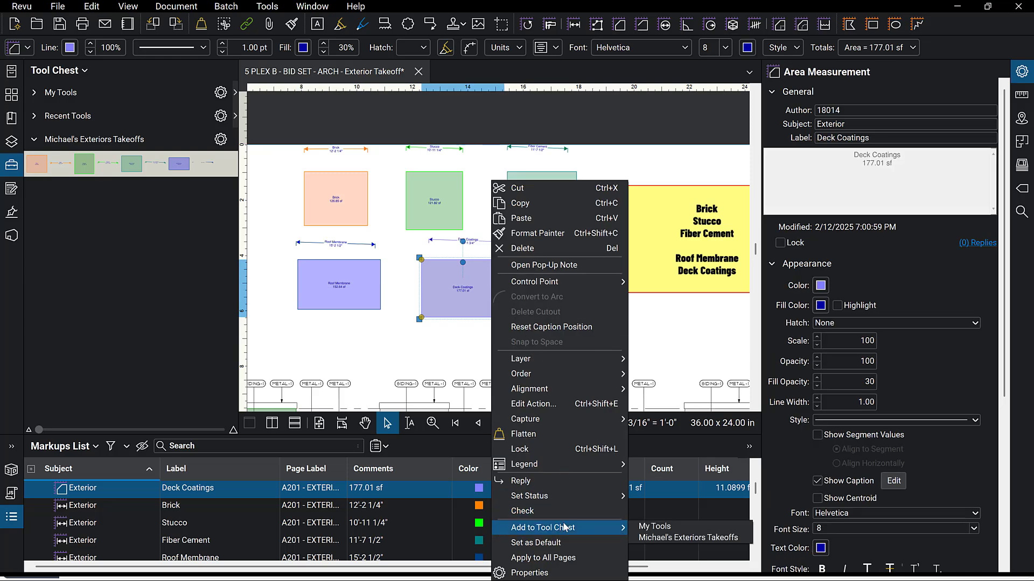
pyautogui.click(664, 538)
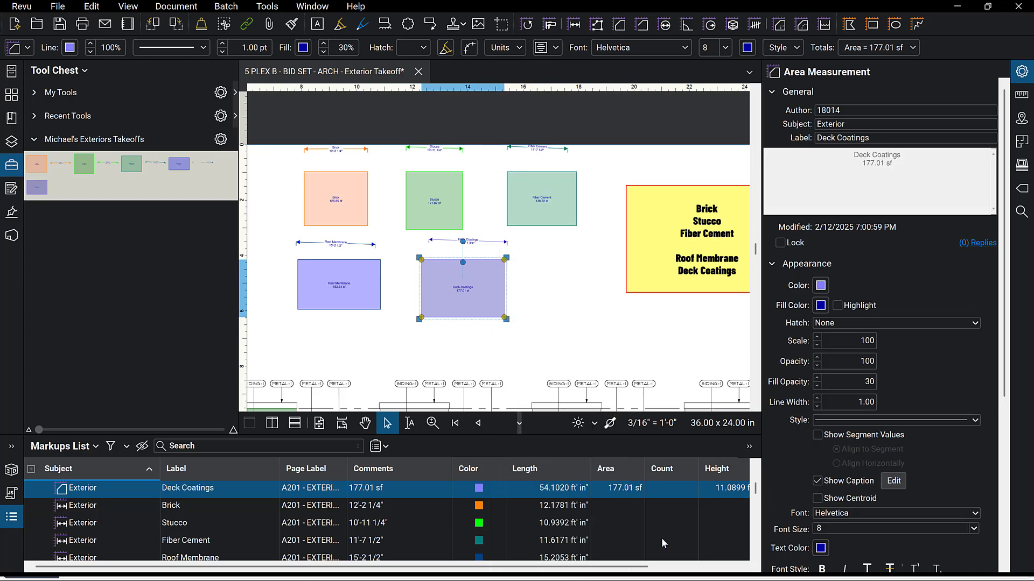
pyautogui.rightClick(486, 242)
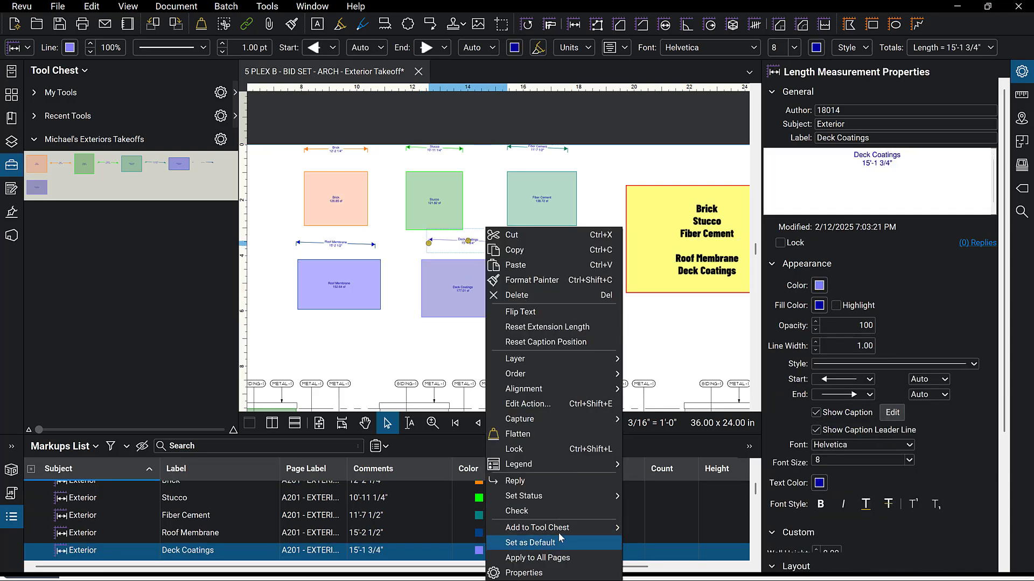
pyautogui.moveTo(560, 529)
pyautogui.click(648, 540)
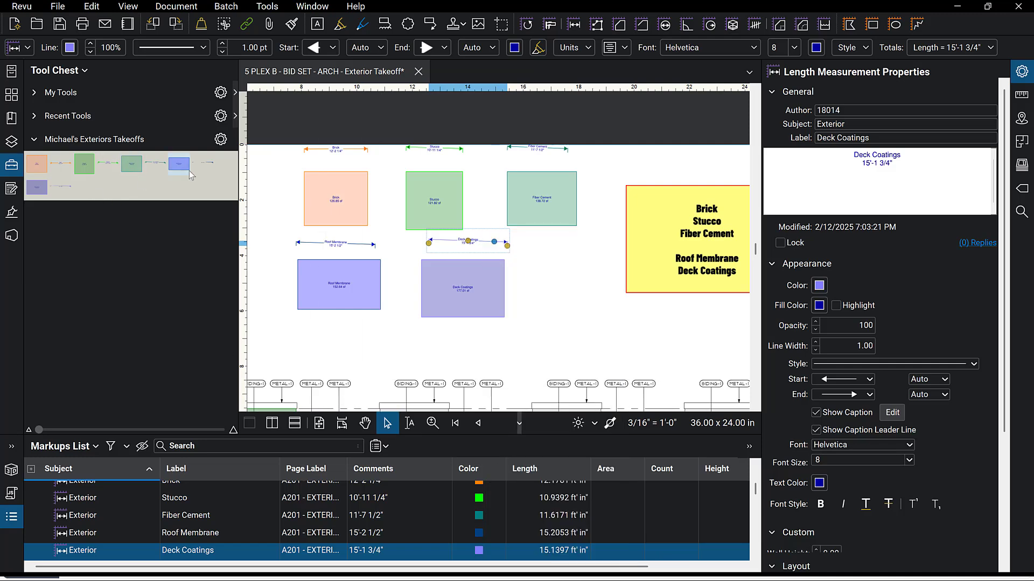
# Show the tool set in Detail view and switch its Brick area tool to Properties Mode.
pyautogui.click(221, 139)
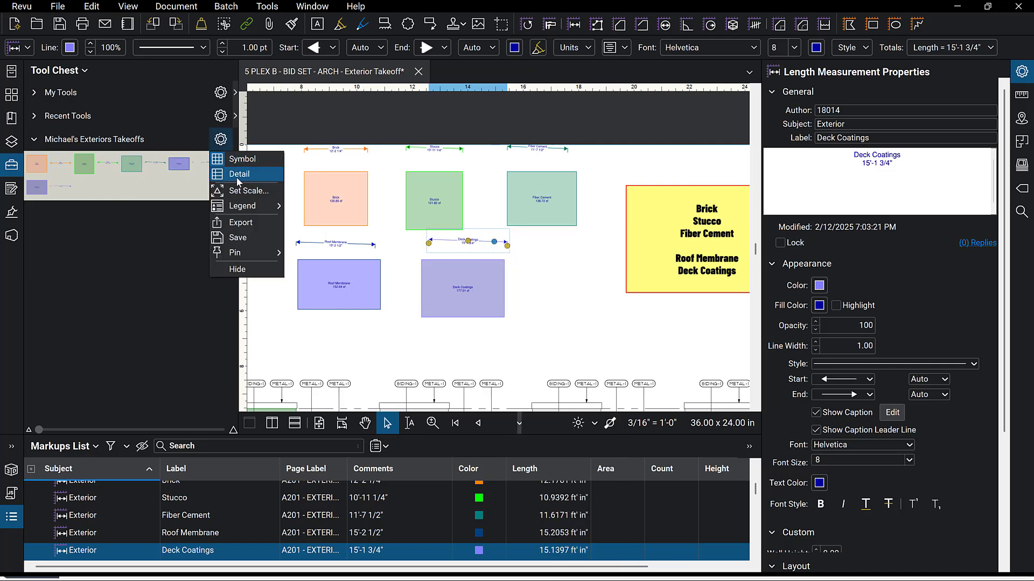
pyautogui.click(232, 174)
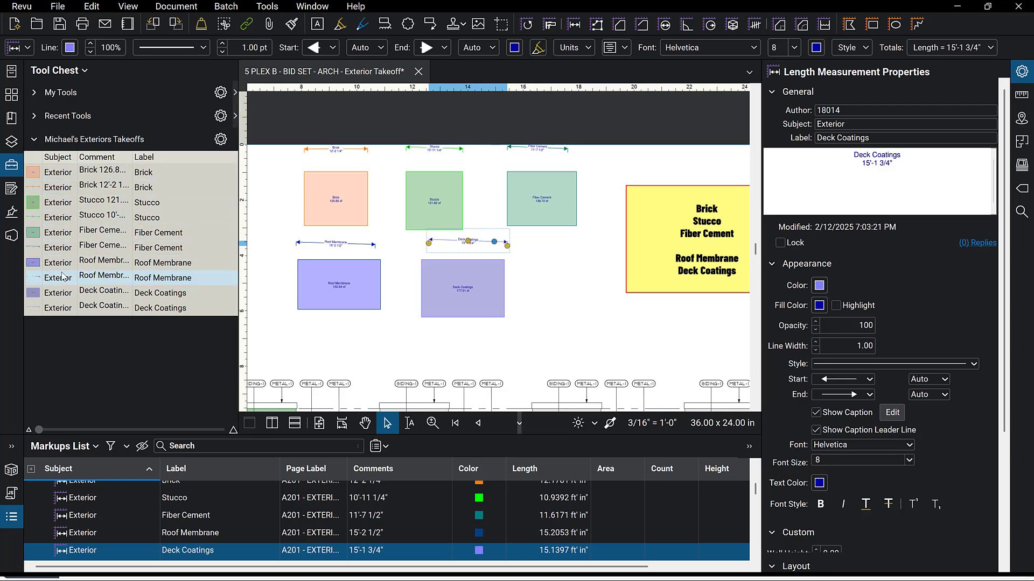
pyautogui.click(35, 176)
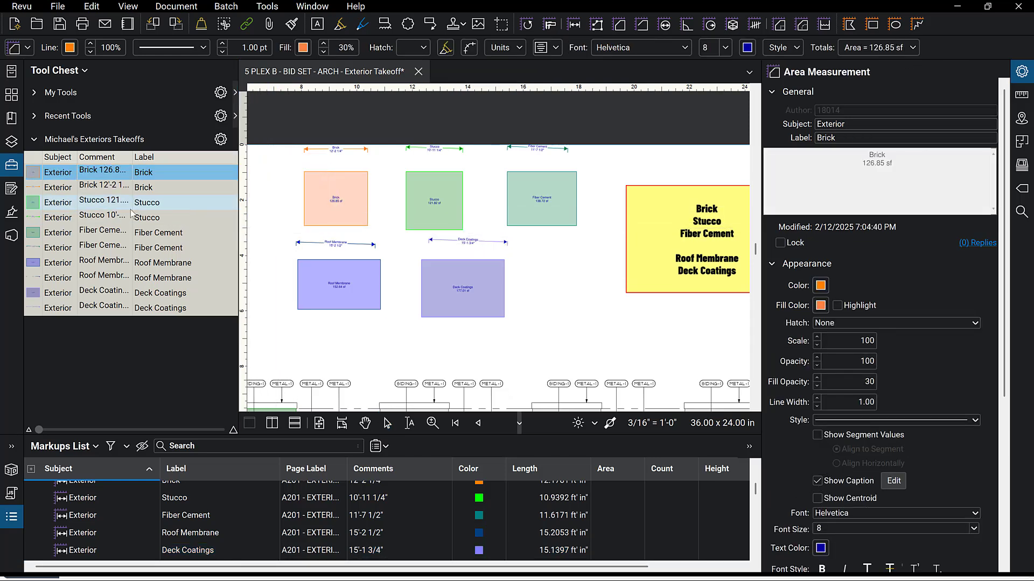
pyautogui.press('Escape')
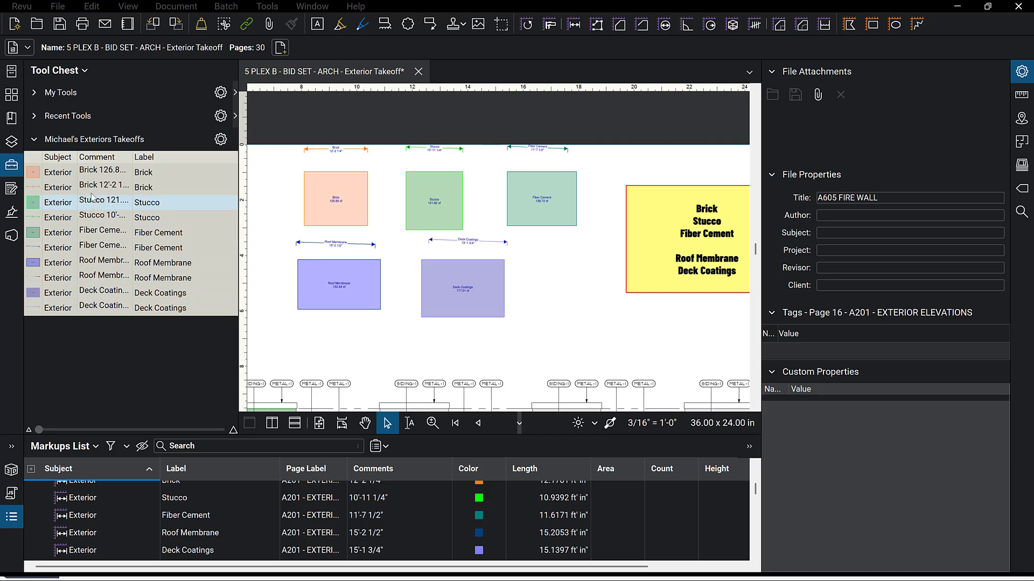
pyautogui.rightClick(74, 178)
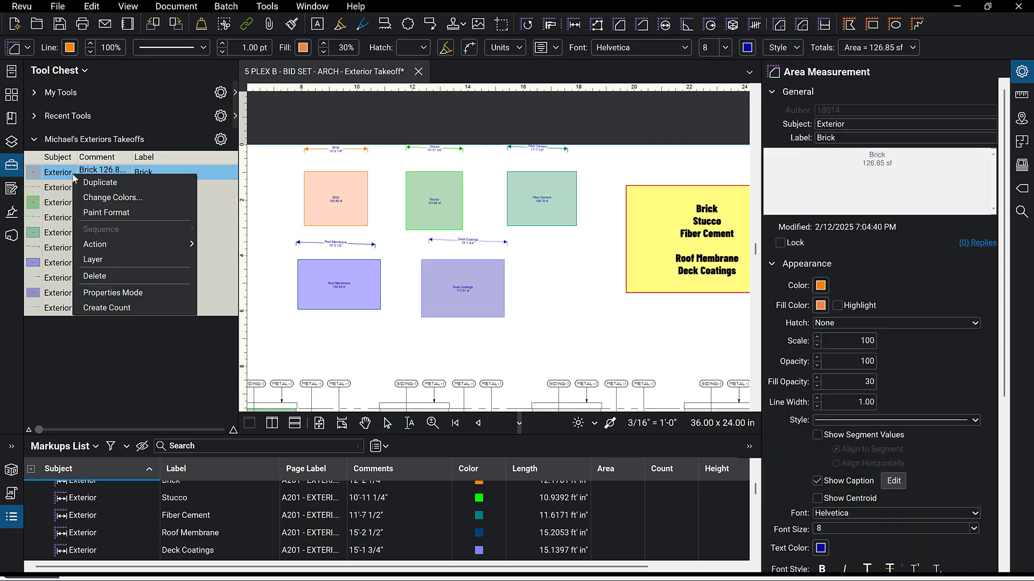
pyautogui.click(130, 297)
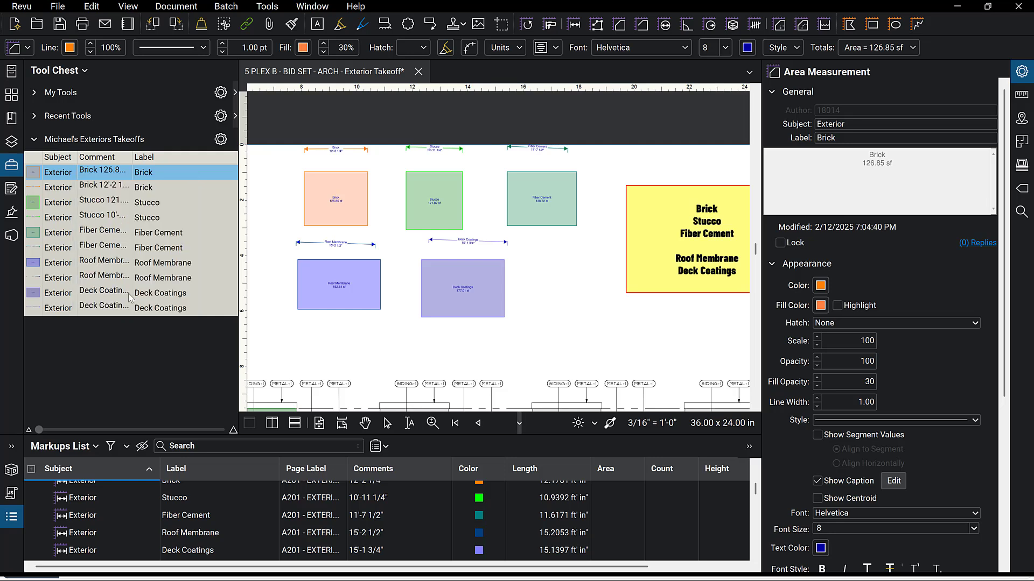
# Measure a trapezoidal brick area of about 108 sf below the Roof Membrane box with the Brick area tool.
pyautogui.click(52, 178)
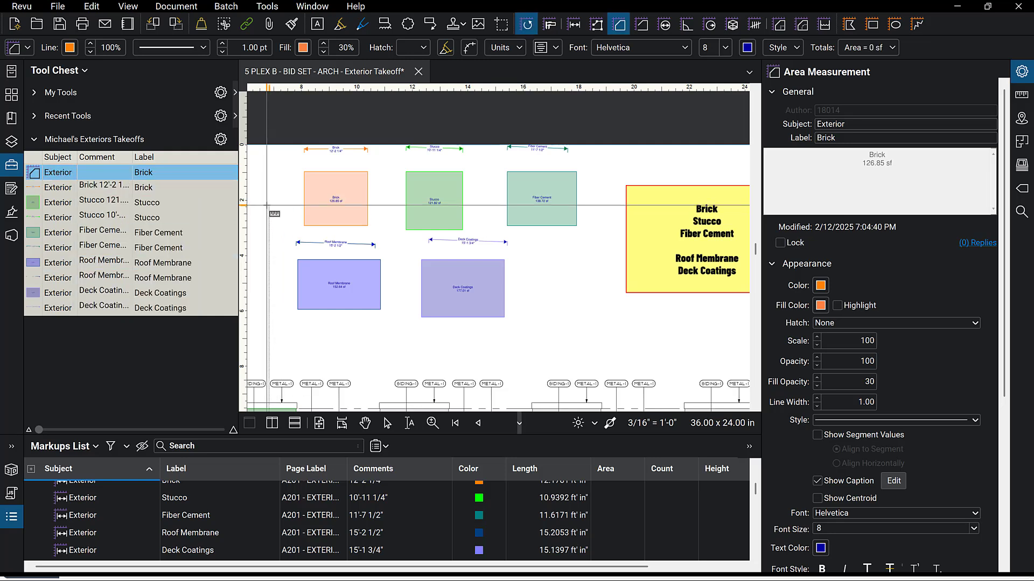
pyautogui.click(289, 337)
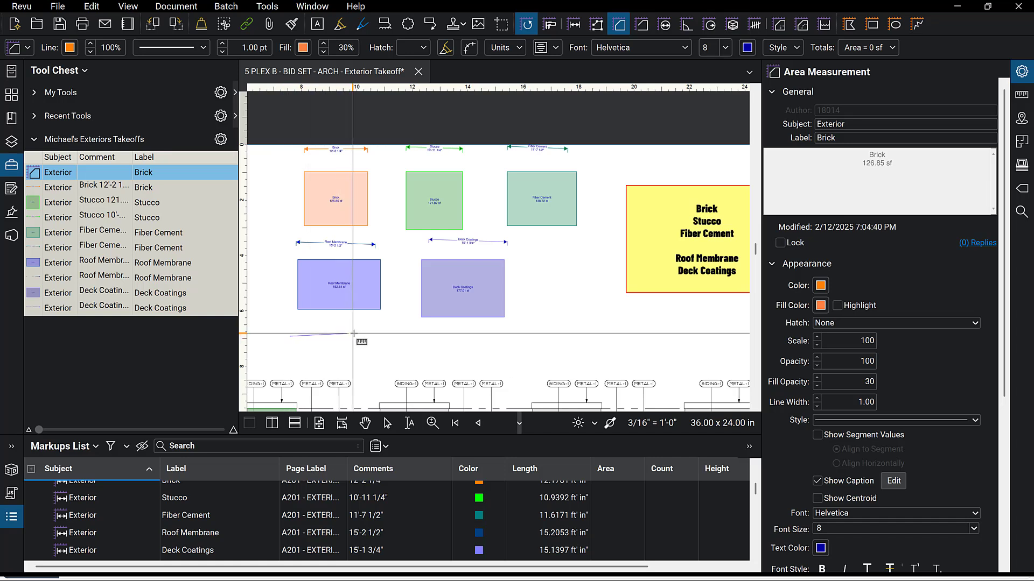
pyautogui.click(376, 337)
pyautogui.click(372, 373)
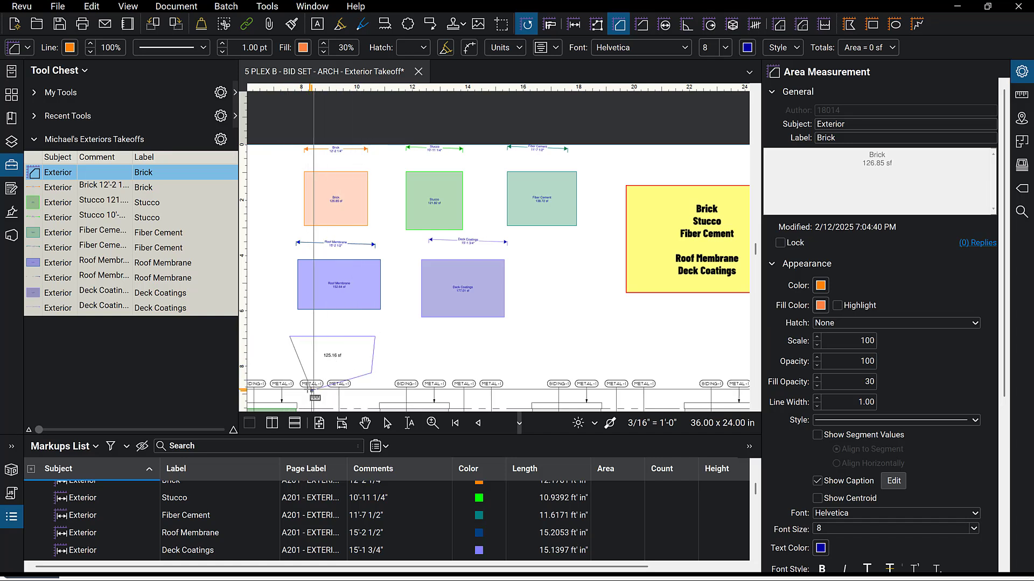
pyautogui.doubleClick(297, 372)
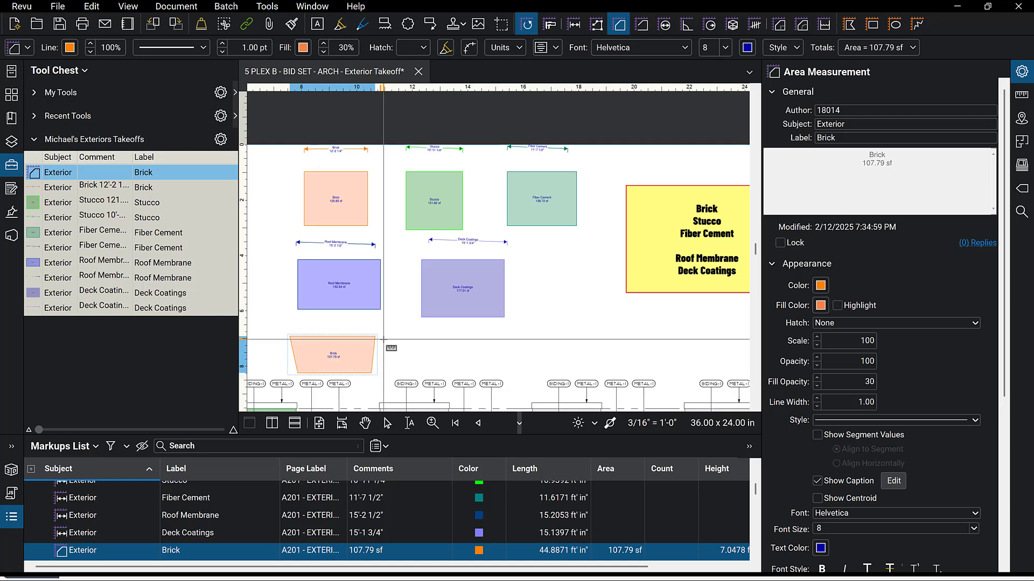
# Switch the Stucco area tool in the tool set to Properties Mode.
pyautogui.click(36, 205)
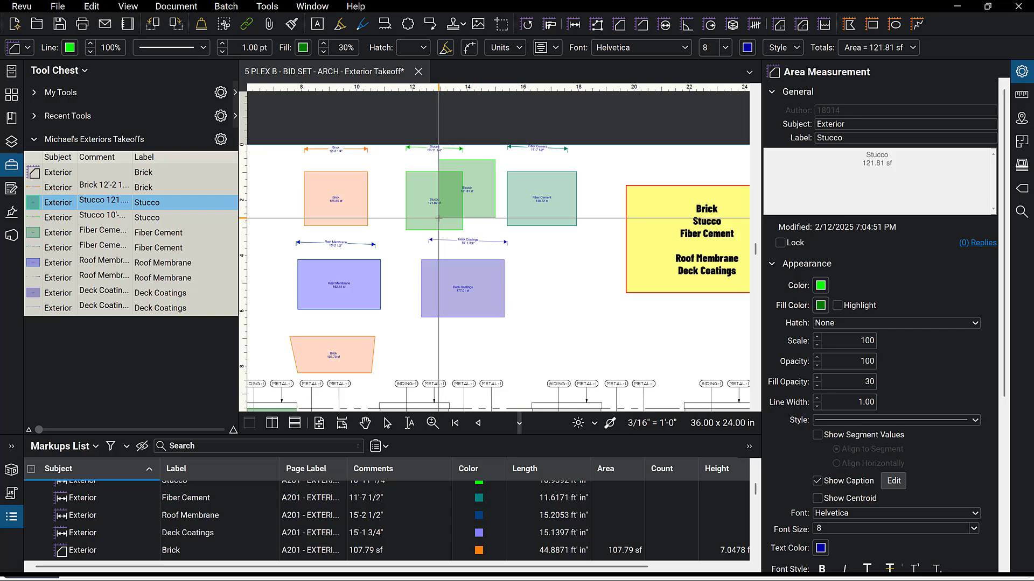
pyautogui.press('Escape')
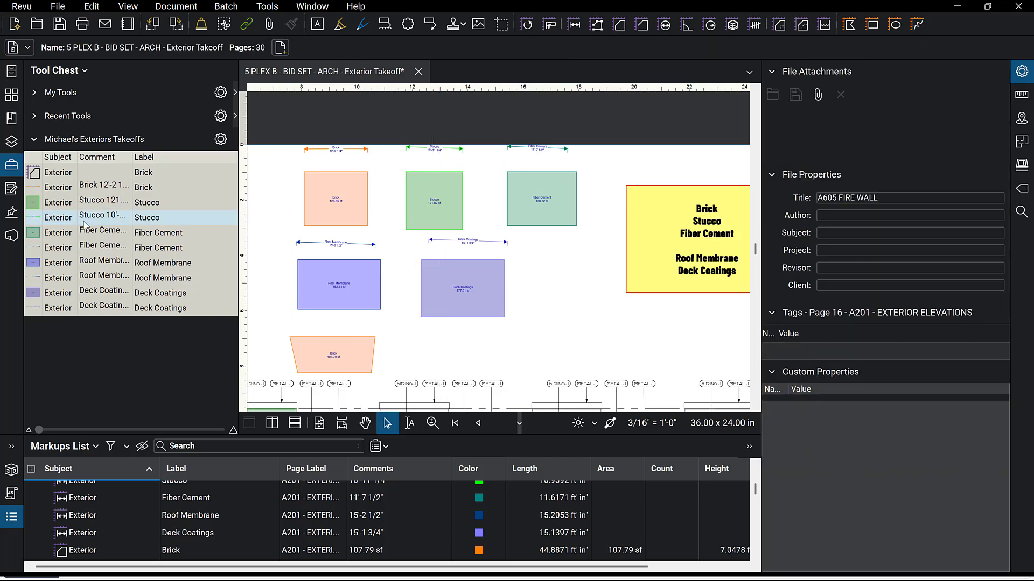
pyautogui.click(58, 210)
pyautogui.rightClick(57, 210)
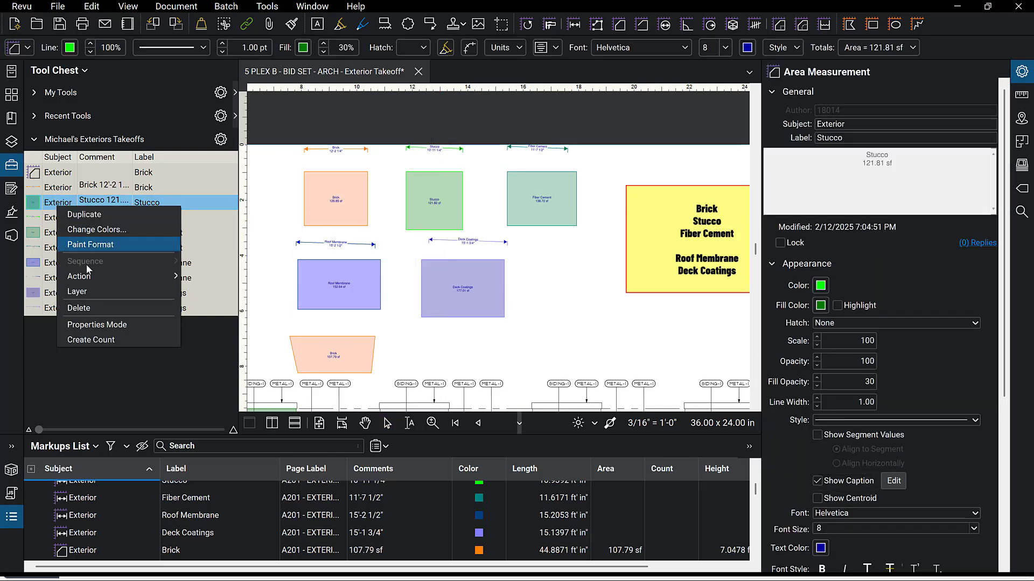
pyautogui.click(100, 326)
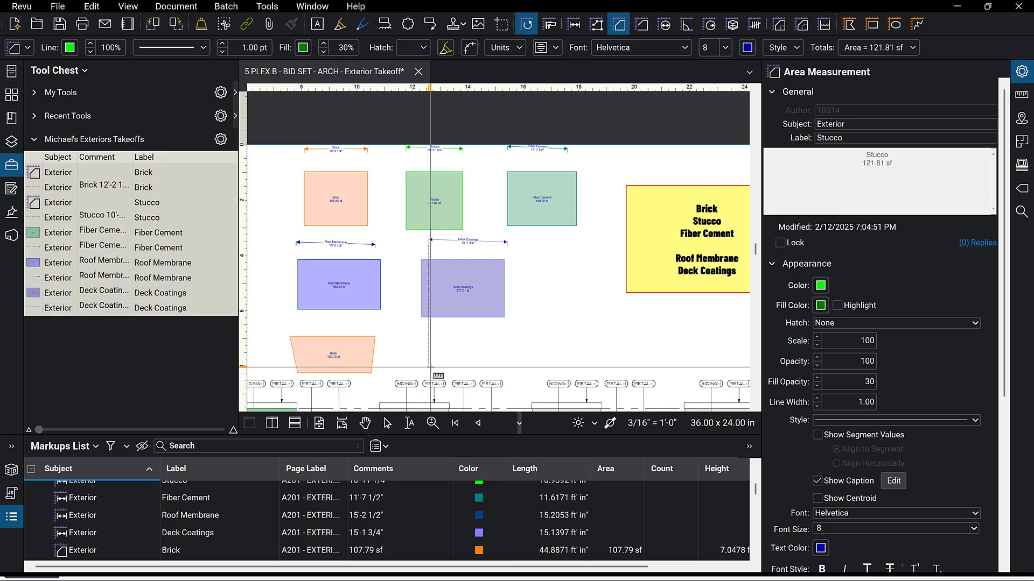
# Test the Stucco area tool with a quadrilateral of about 52 sf, then delete it and the brick trapezoid area.
pyautogui.click(53, 204)
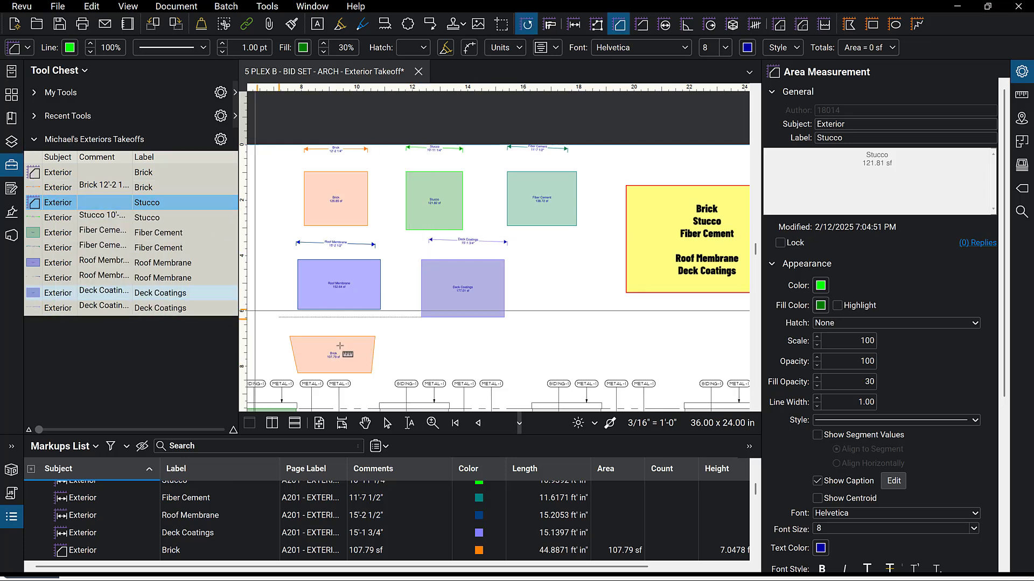
pyautogui.click(419, 337)
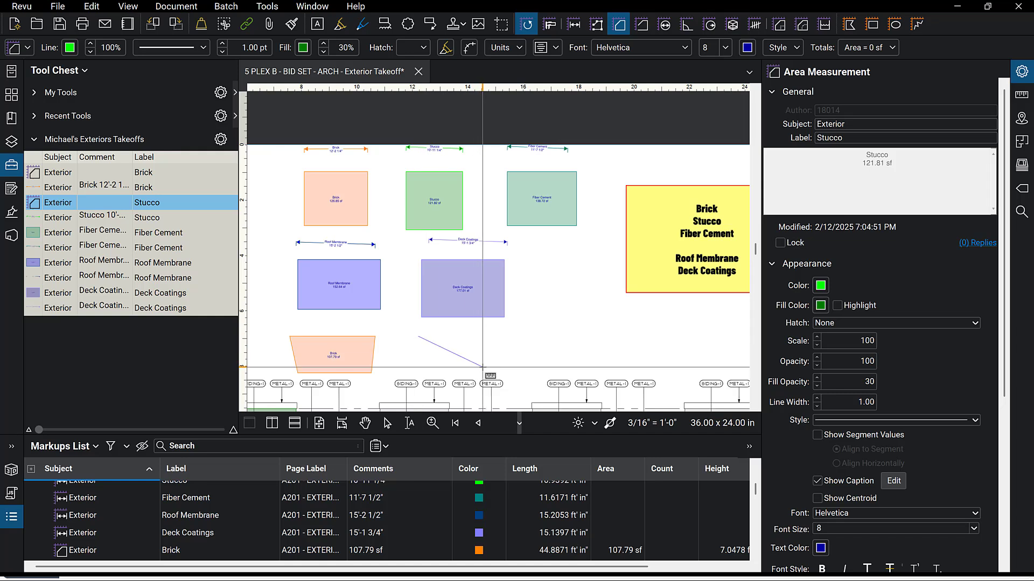
pyautogui.click(487, 361)
pyautogui.click(501, 336)
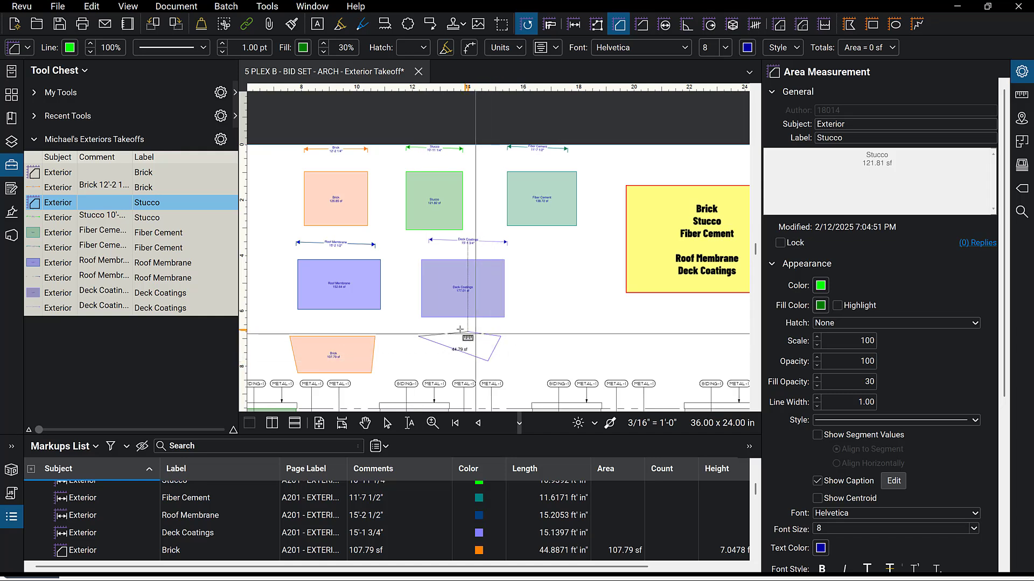
pyautogui.doubleClick(457, 328)
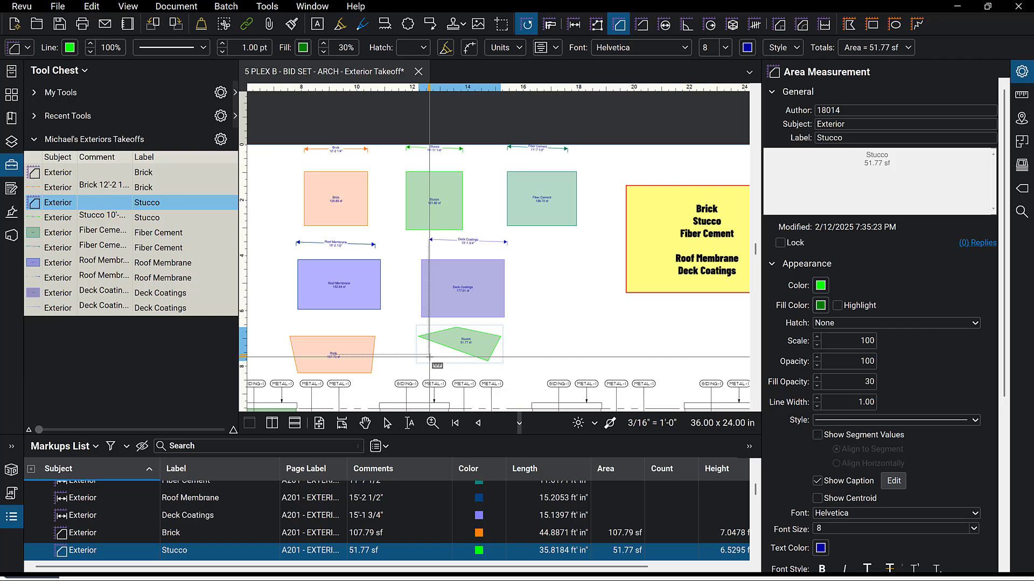
pyautogui.press('Escape')
pyautogui.press('Escape')
pyautogui.click(476, 337)
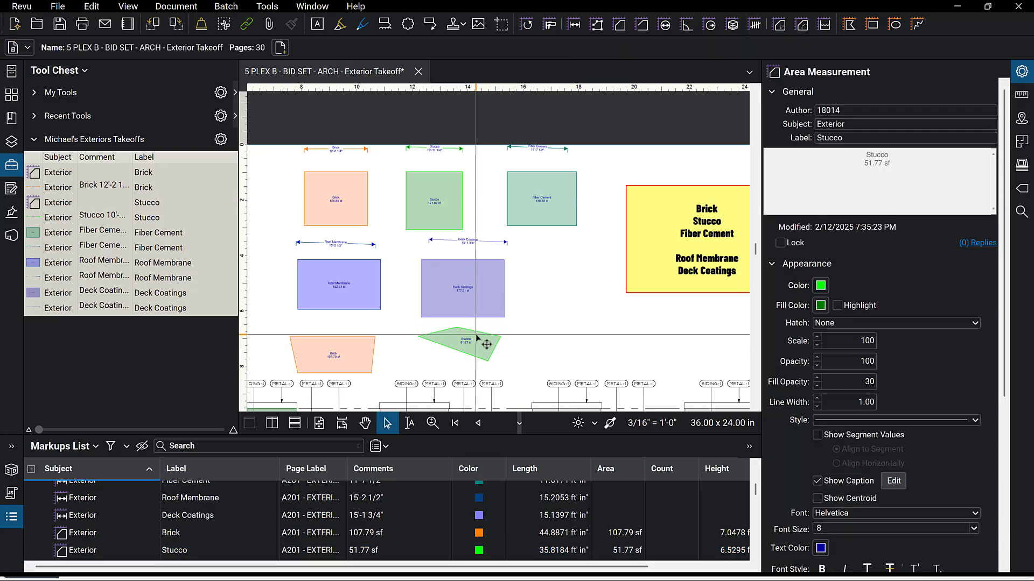
pyautogui.press('Delete')
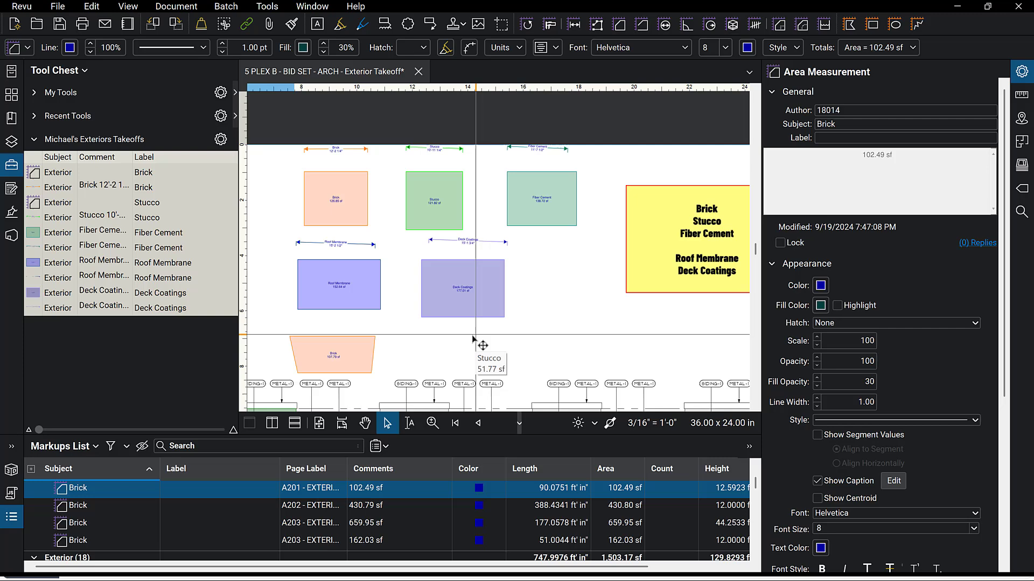
pyautogui.click(329, 369)
pyautogui.press('Delete')
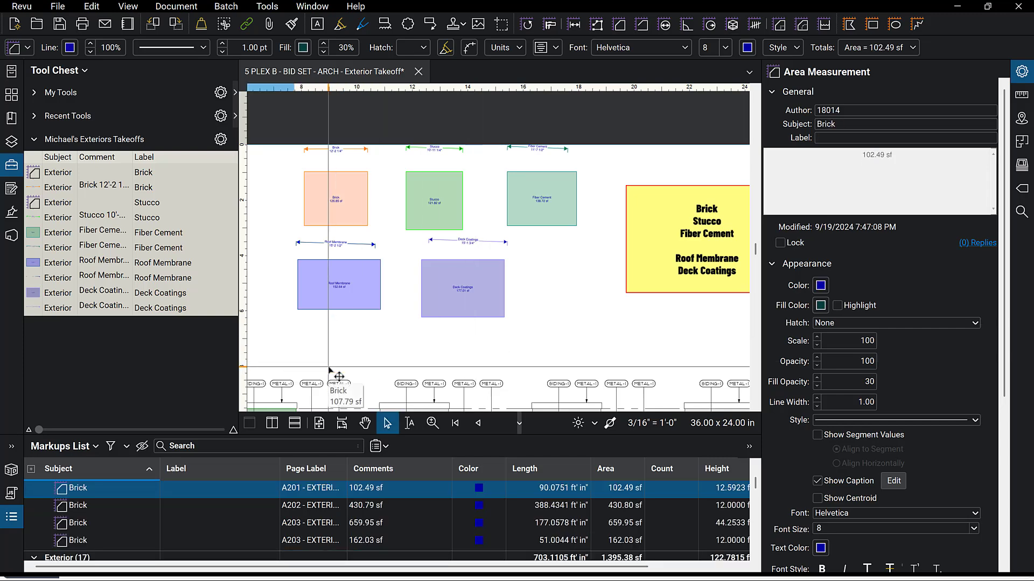
# Switch the Brick length tool in the tool set to Properties Mode.
pyautogui.click(34, 190)
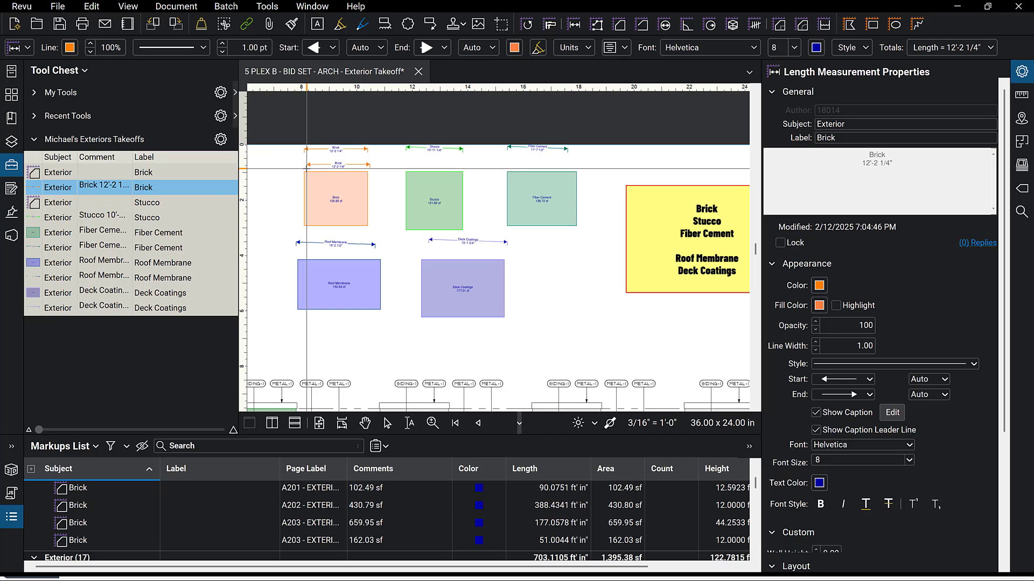
pyautogui.click(302, 166)
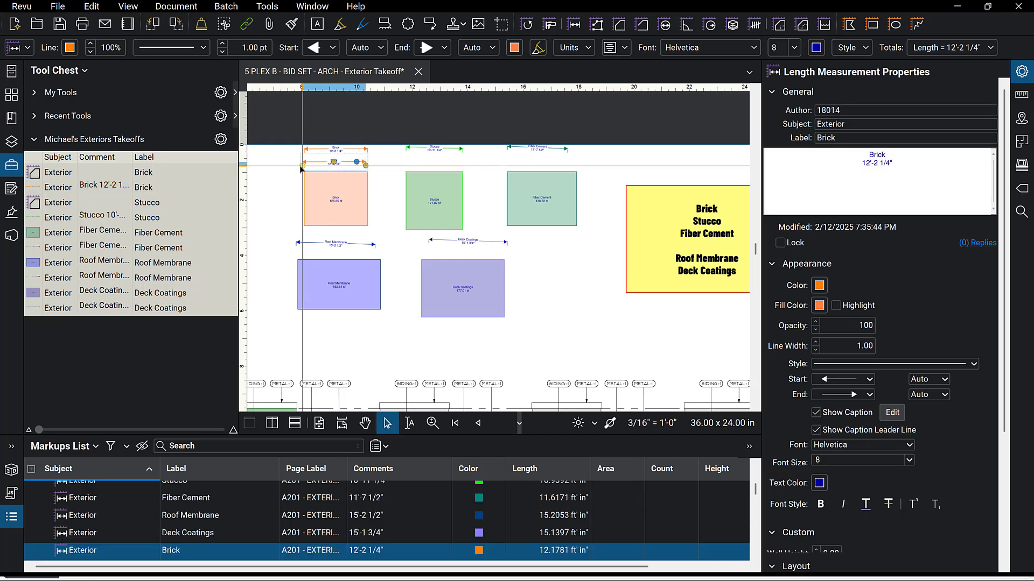
pyautogui.rightClick(48, 190)
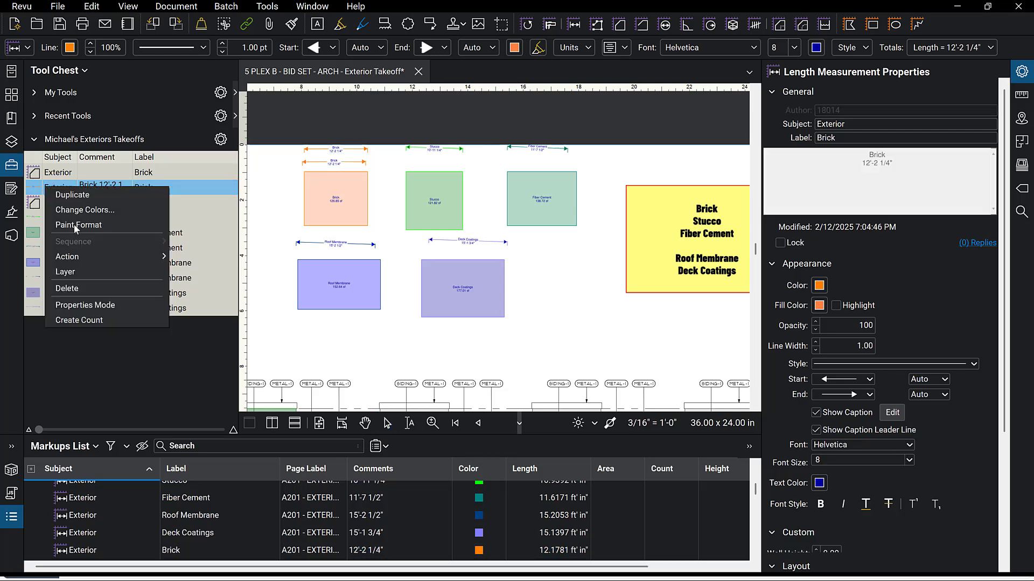
pyautogui.click(104, 305)
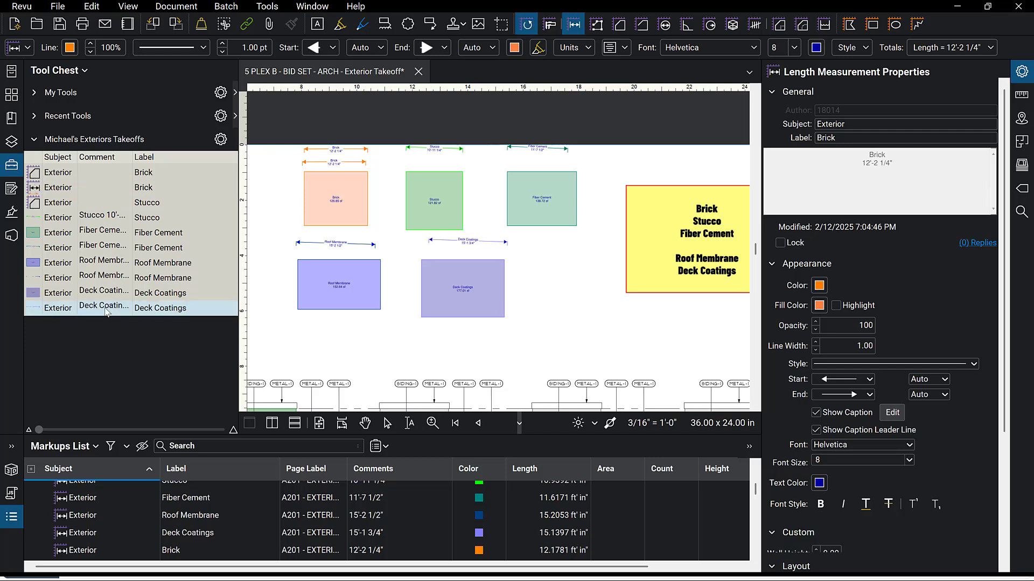
pyautogui.click(46, 191)
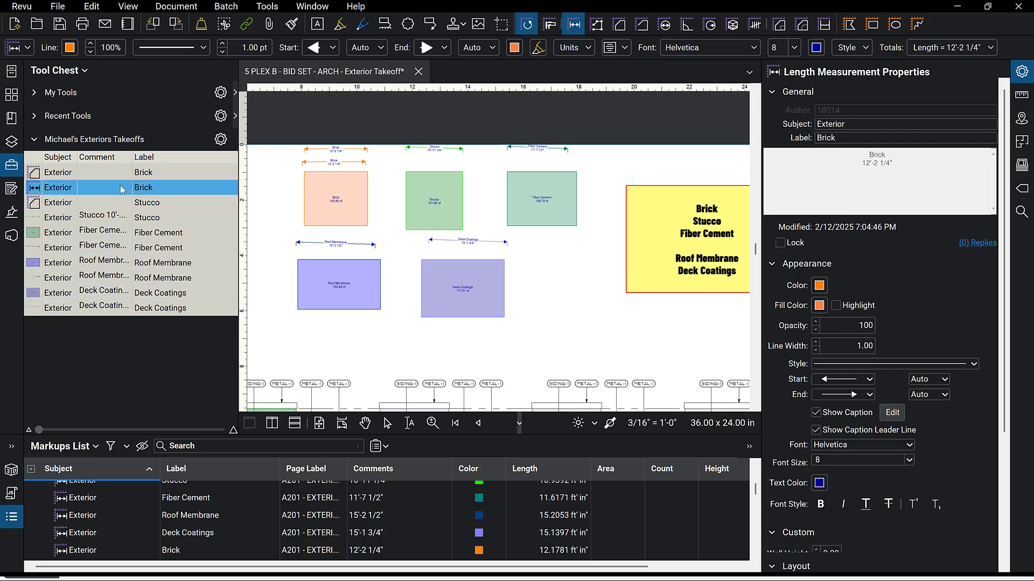
pyautogui.click(297, 157)
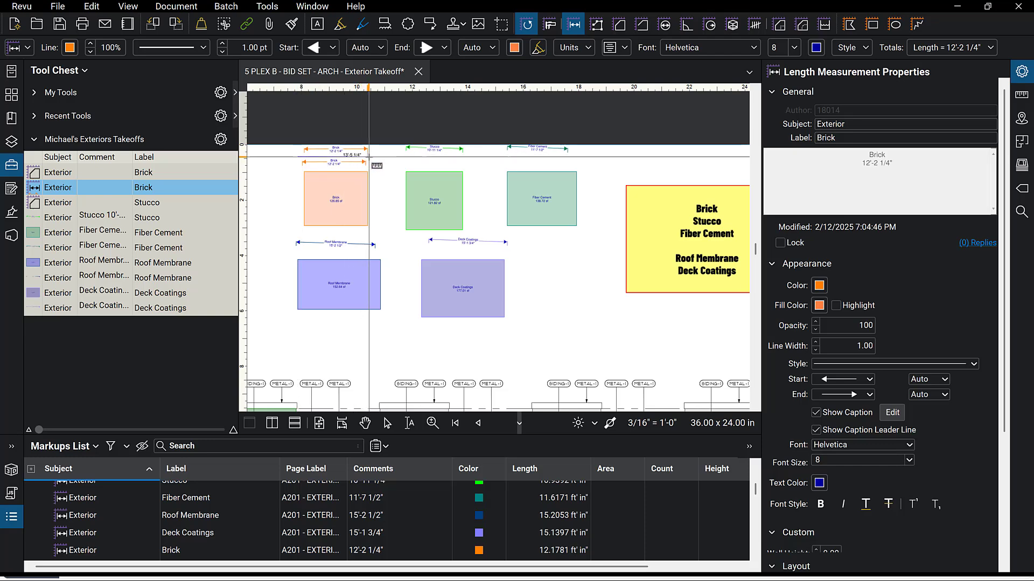
pyautogui.click(369, 157)
pyautogui.scroll(3, 369, 157)
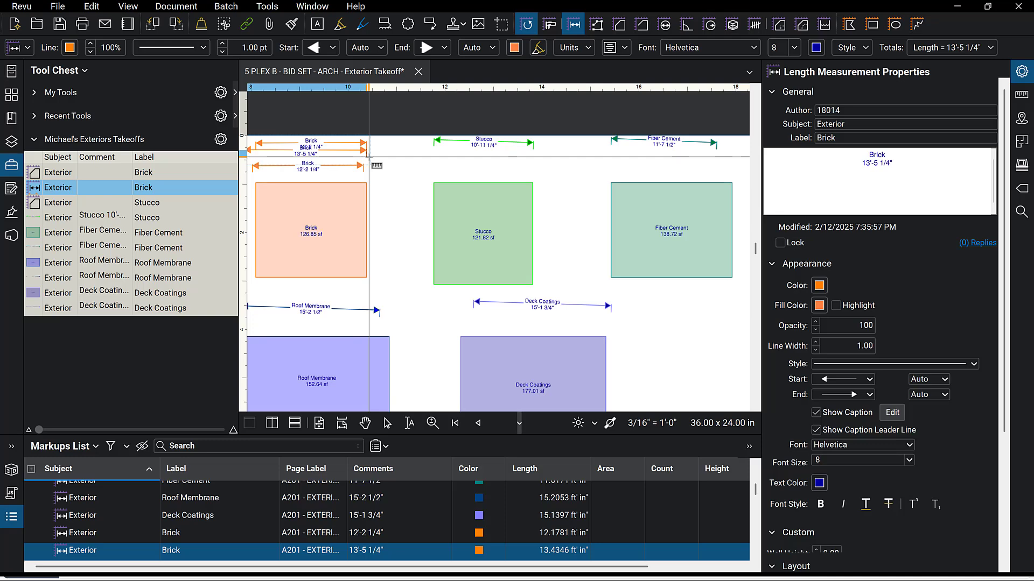
pyautogui.press('Escape')
pyautogui.press('Escape')
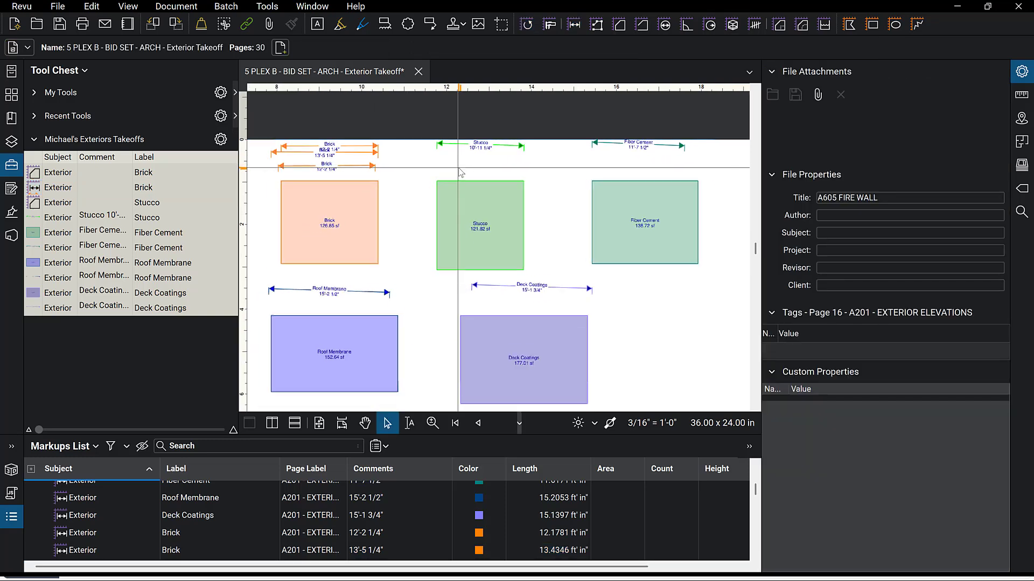
pyautogui.scroll(-1, 405, 170)
pyautogui.click(333, 153)
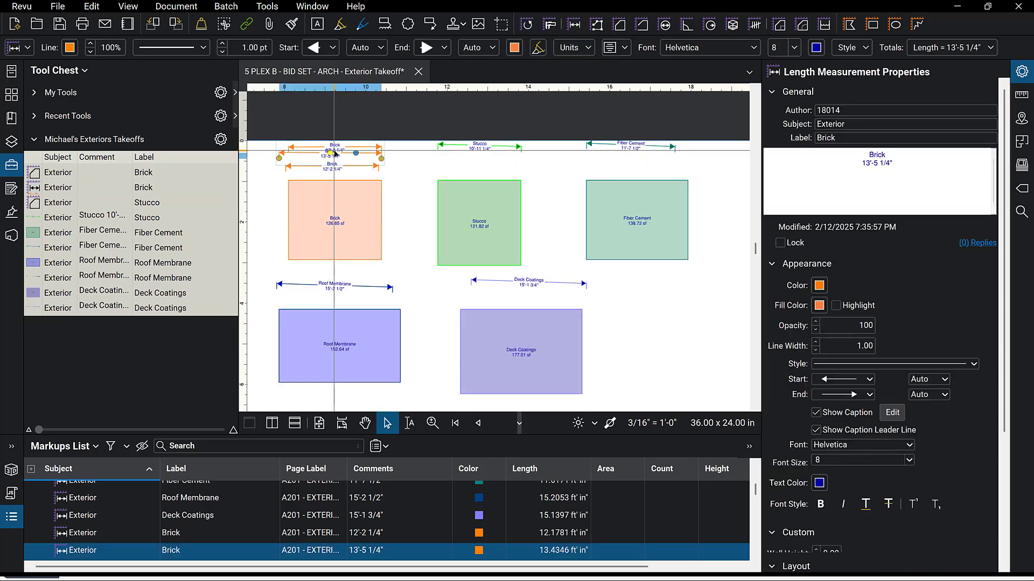
pyautogui.press('Delete')
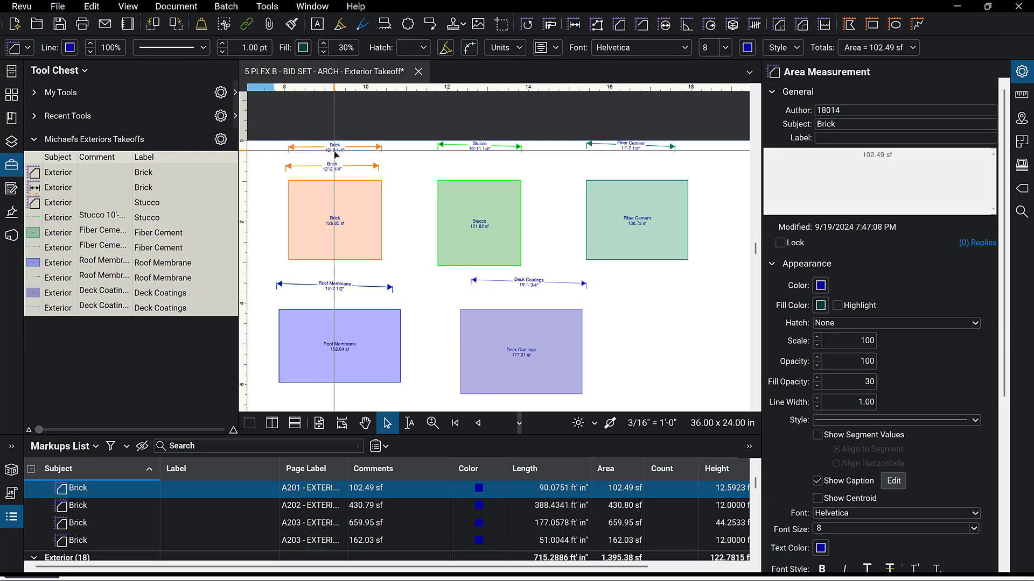
pyautogui.click(336, 149)
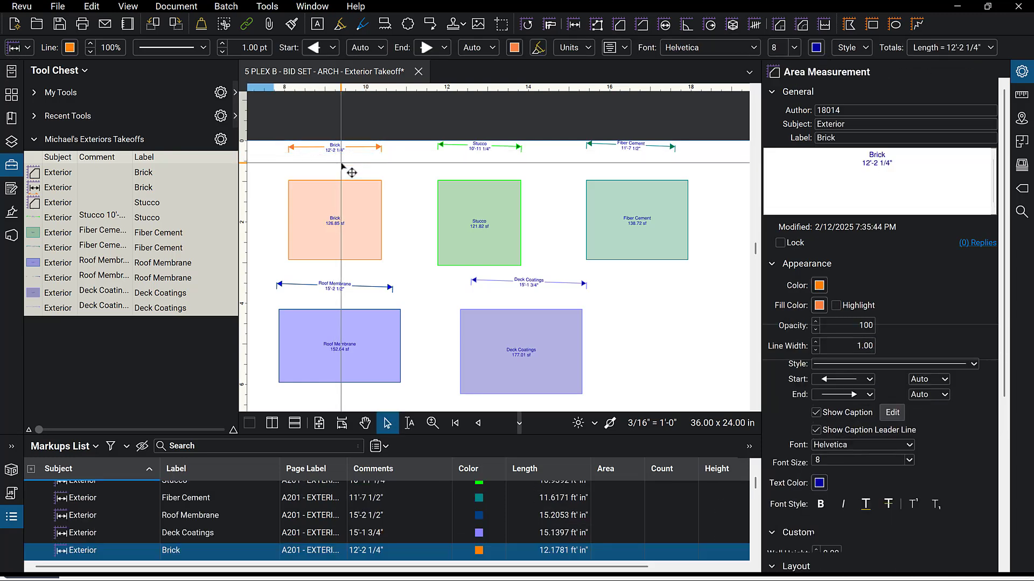
# Switch the Stucco length tool and the Fiber Cement area tool to Properties Mode.
pyautogui.rightClick(52, 221)
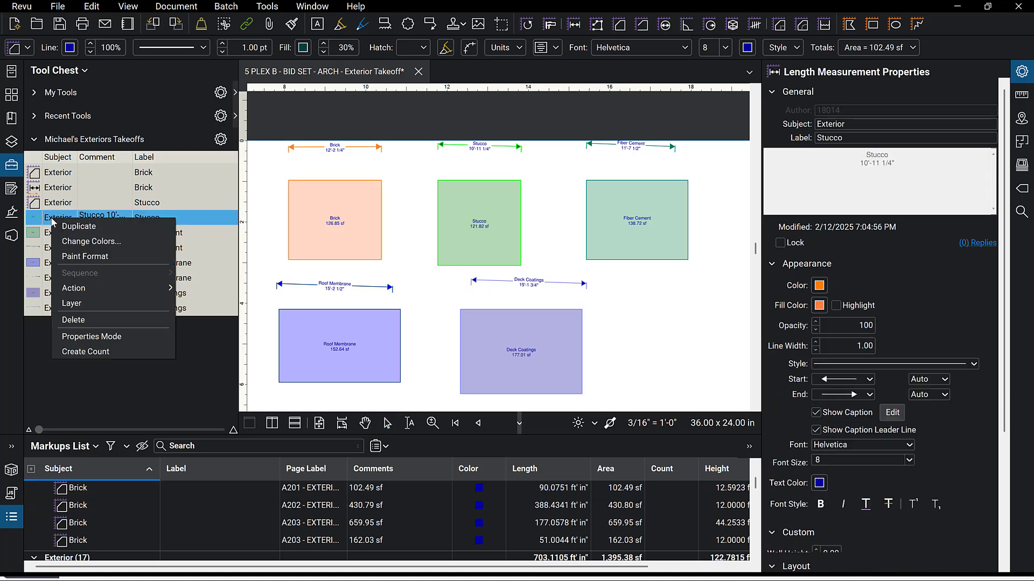
pyautogui.click(90, 340)
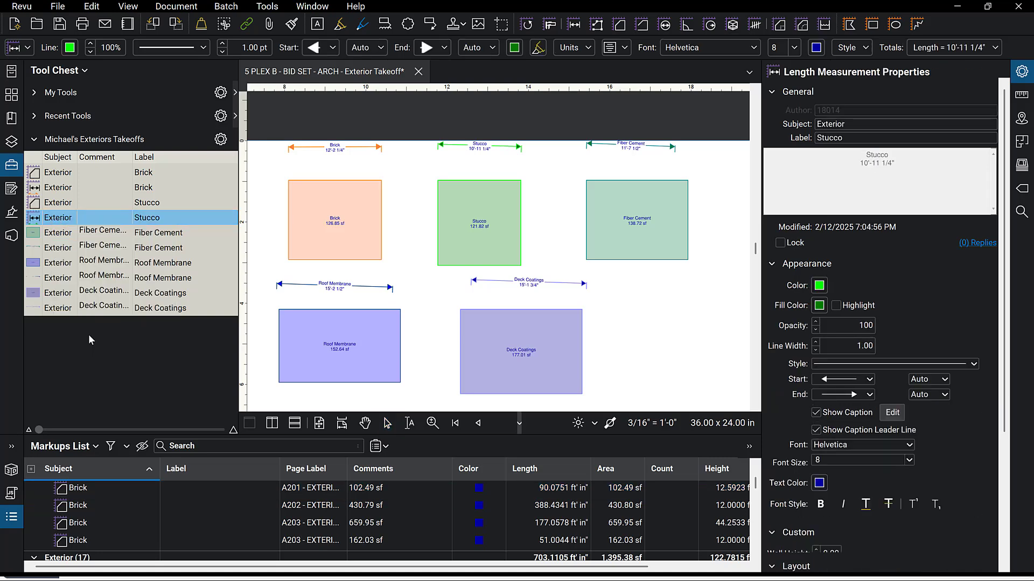
pyautogui.rightClick(46, 235)
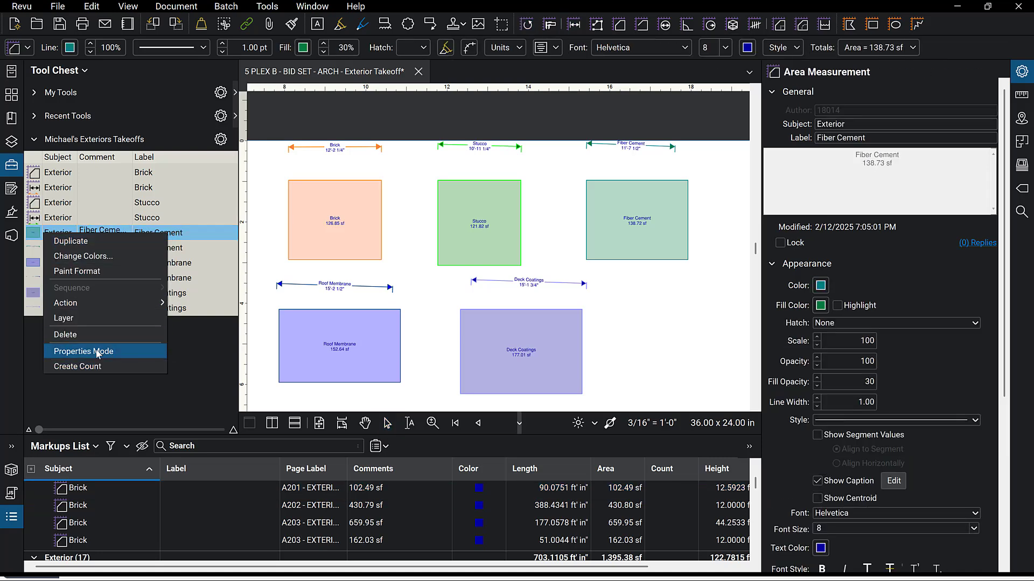
pyautogui.click(98, 351)
# Switch the Fiber Cement length tool and the Roof Membrane area tool to Properties Mode.
pyautogui.rightClick(60, 251)
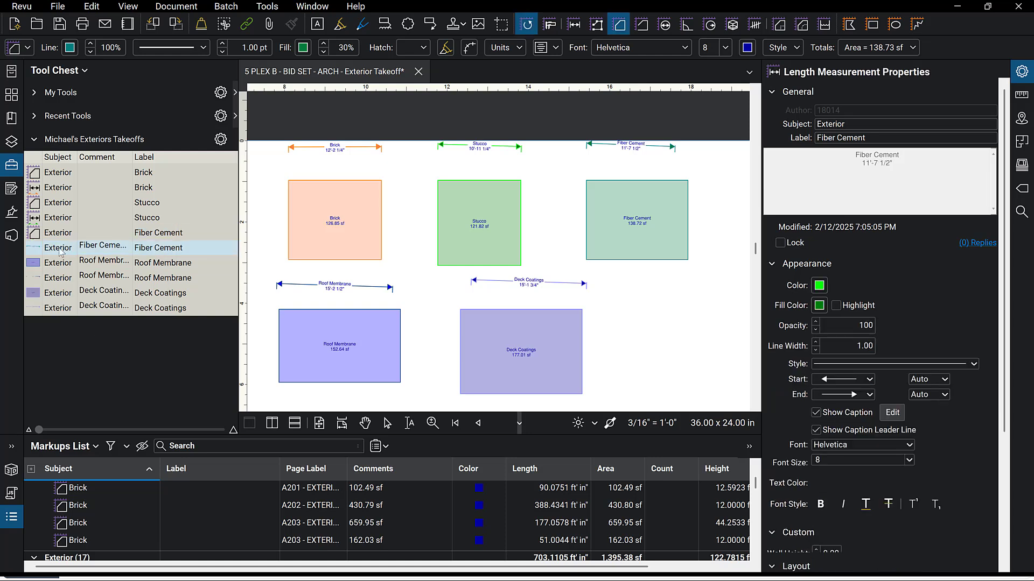
pyautogui.click(102, 365)
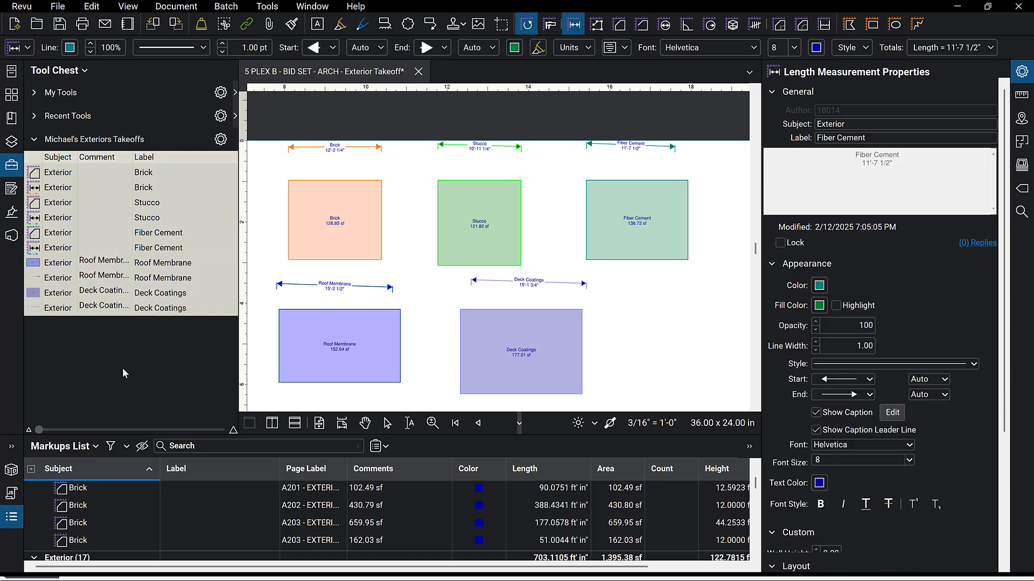
pyautogui.rightClick(68, 269)
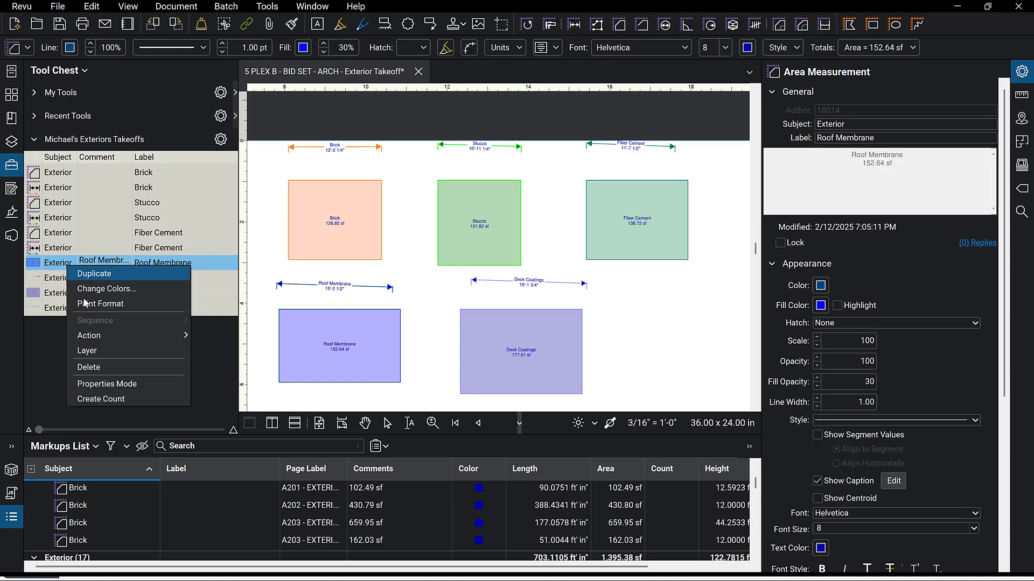
pyautogui.click(119, 384)
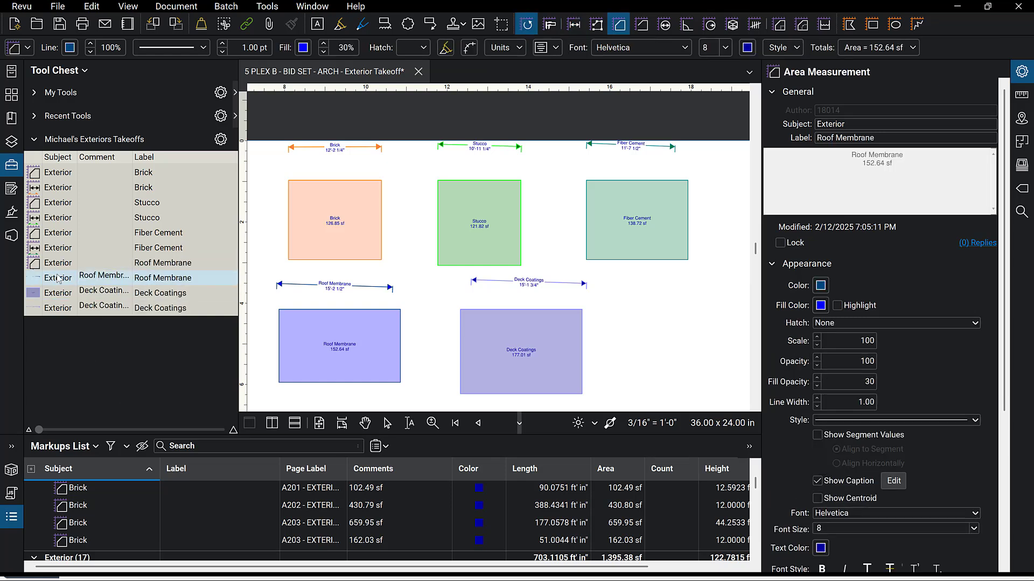
# Switch the Roof Membrane length tool and the Deck Coatings area tool to Properties Mode.
pyautogui.rightClick(59, 278)
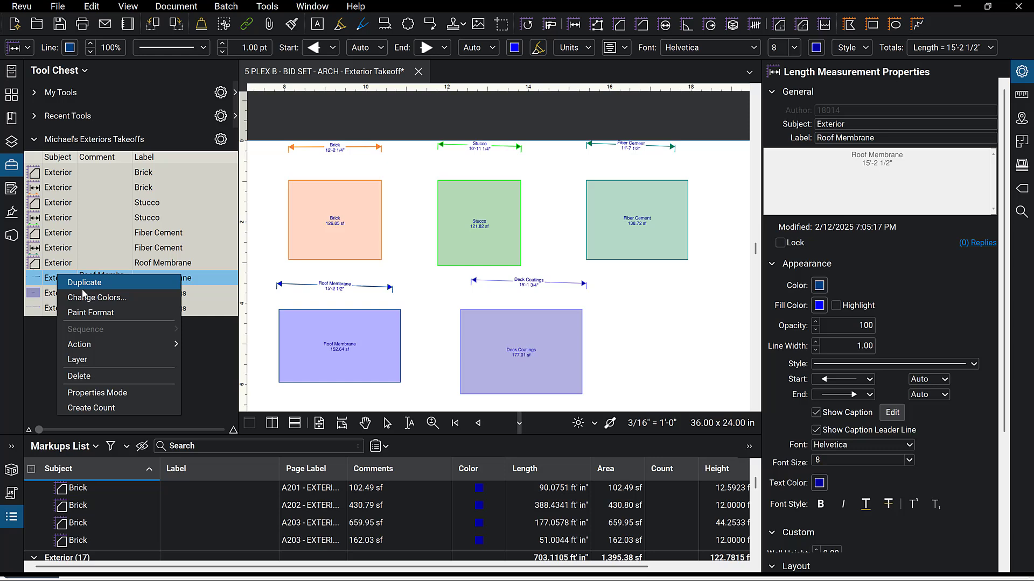
pyautogui.click(110, 394)
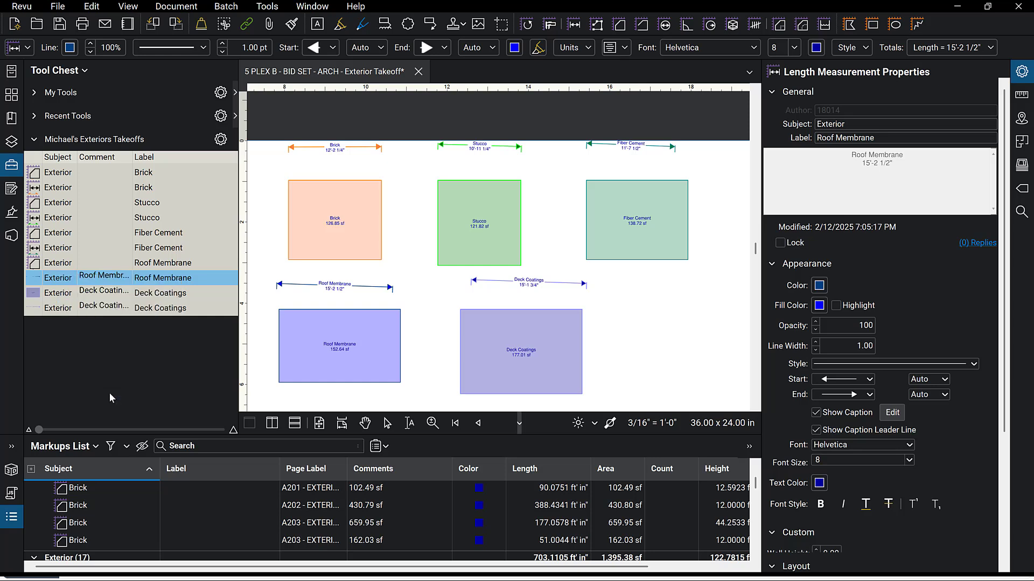
pyautogui.rightClick(57, 298)
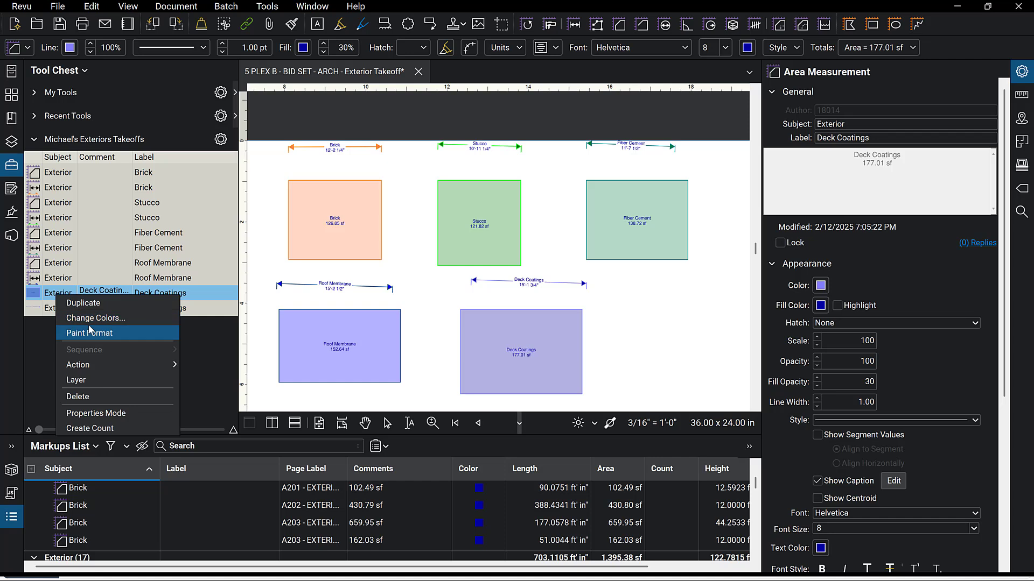
pyautogui.click(97, 414)
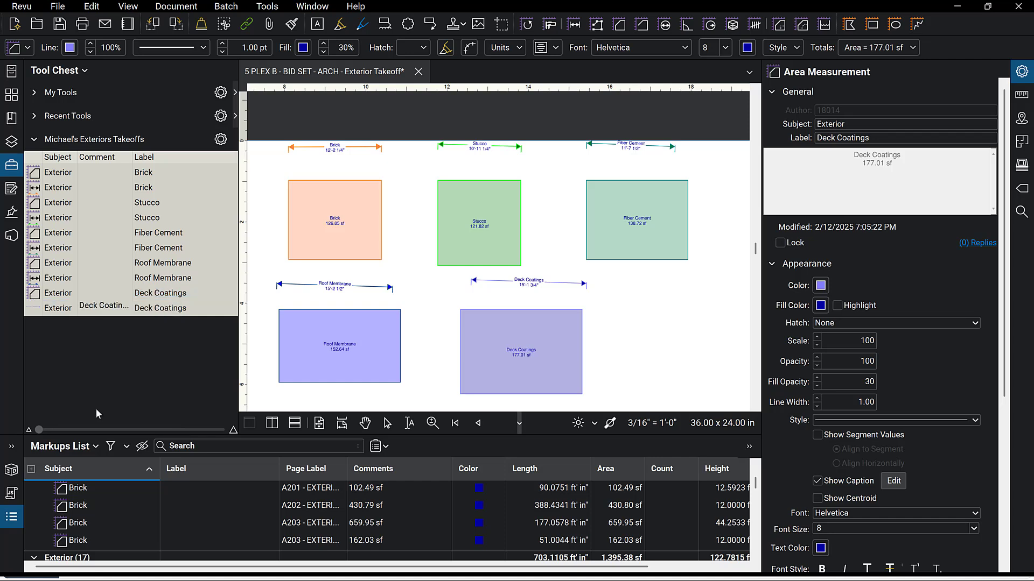
# Switch the Deck Coatings length tool to Properties Mode.
pyautogui.click(57, 315)
pyautogui.rightClick(57, 312)
pyautogui.click(103, 435)
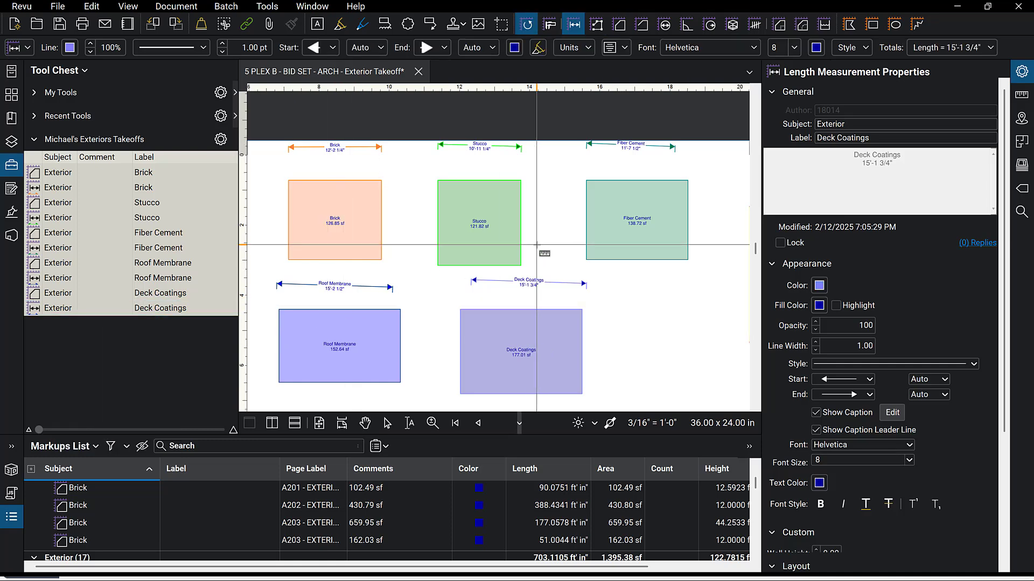
pyautogui.scroll(-2, 537, 244)
pyautogui.press('Escape')
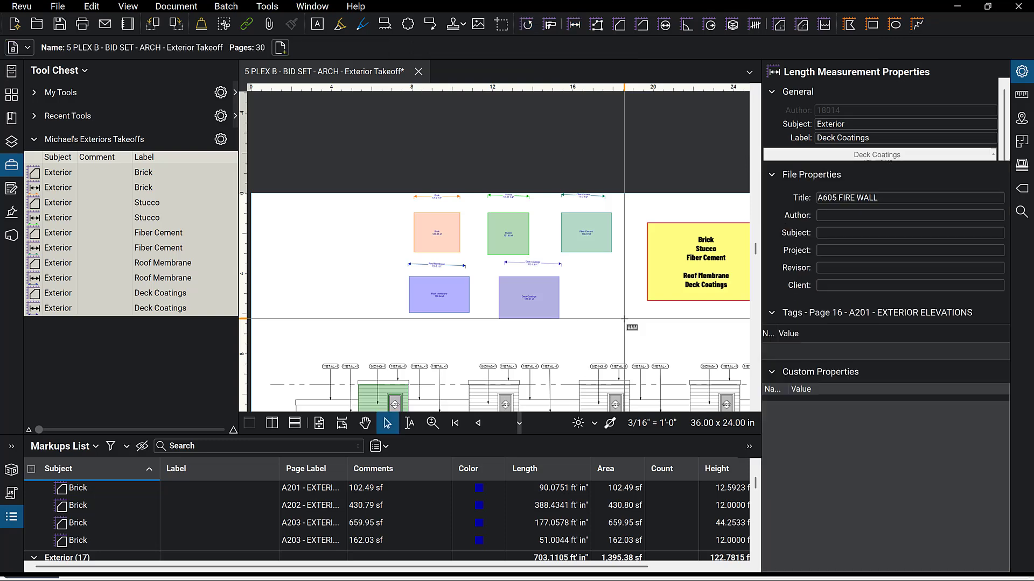
# Delete the sample color-swatch markups placed above the elevation drawing.
pyautogui.moveTo(631, 332); pyautogui.dragTo(386, 197)
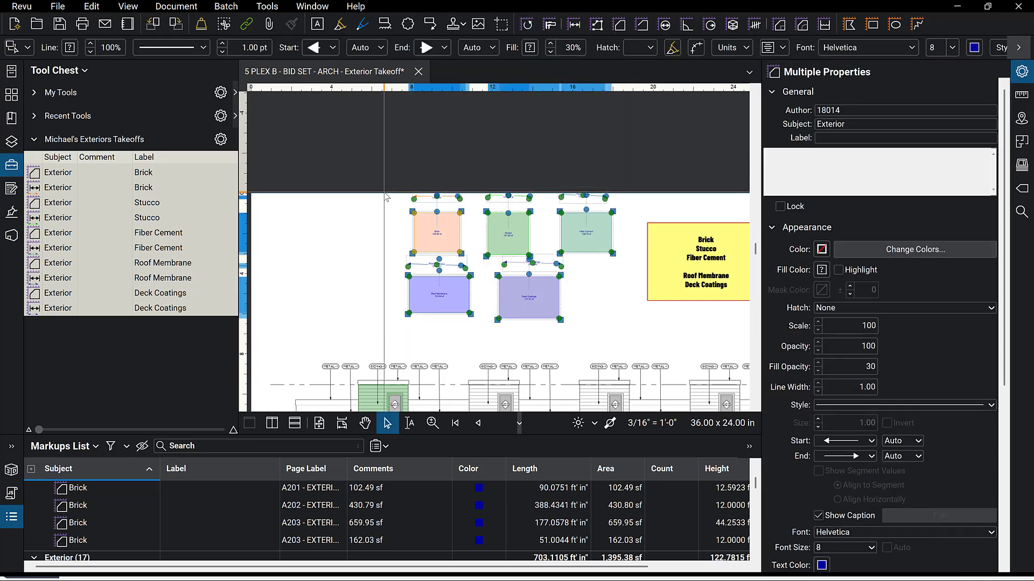
pyautogui.press('Delete')
# Draw a Brick area rectangle over the ground floor facade of the middle unit.
pyautogui.scroll(-2, 454, 244)
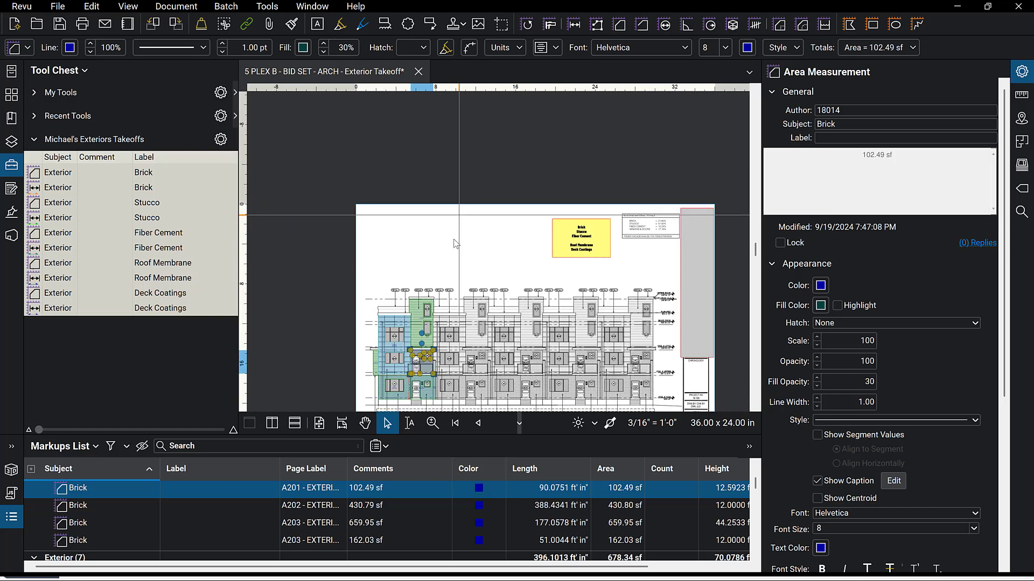
pyautogui.scroll(-2, 363, 234)
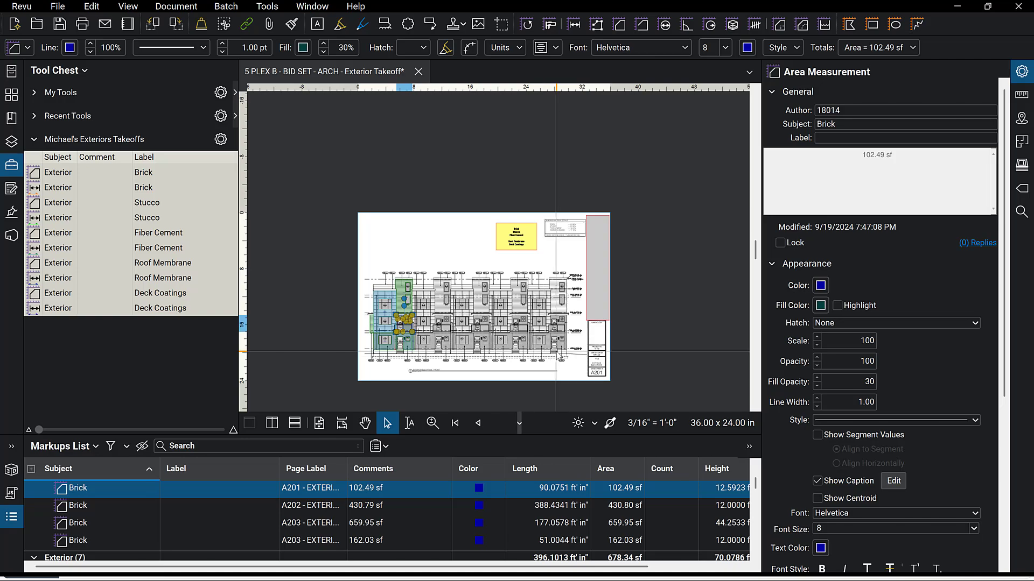
pyautogui.scroll(5, 552, 357)
pyautogui.scroll(-1, 607, 331)
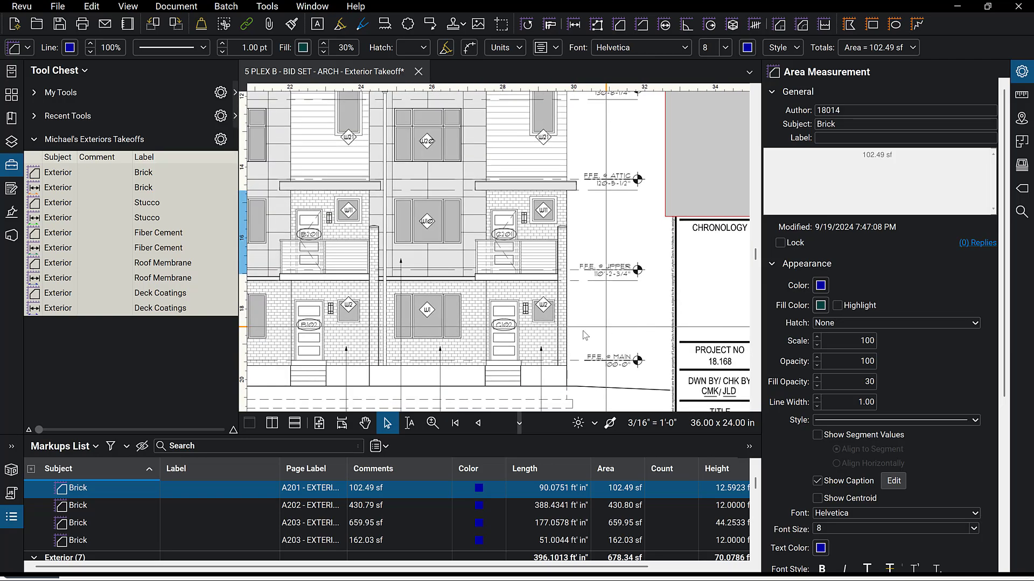
pyautogui.click(66, 175)
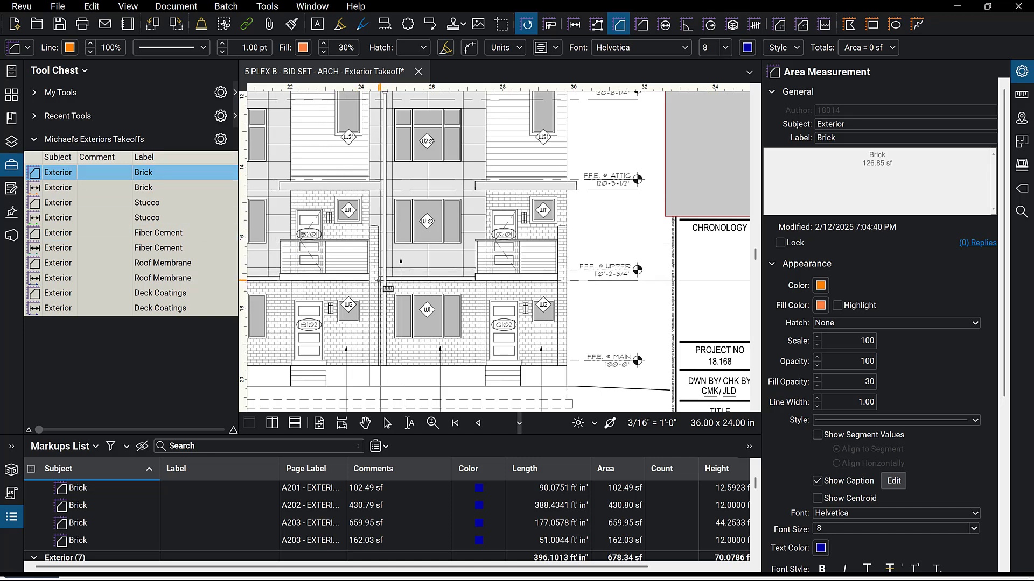
pyautogui.moveTo(380, 280); pyautogui.dragTo(557, 365)
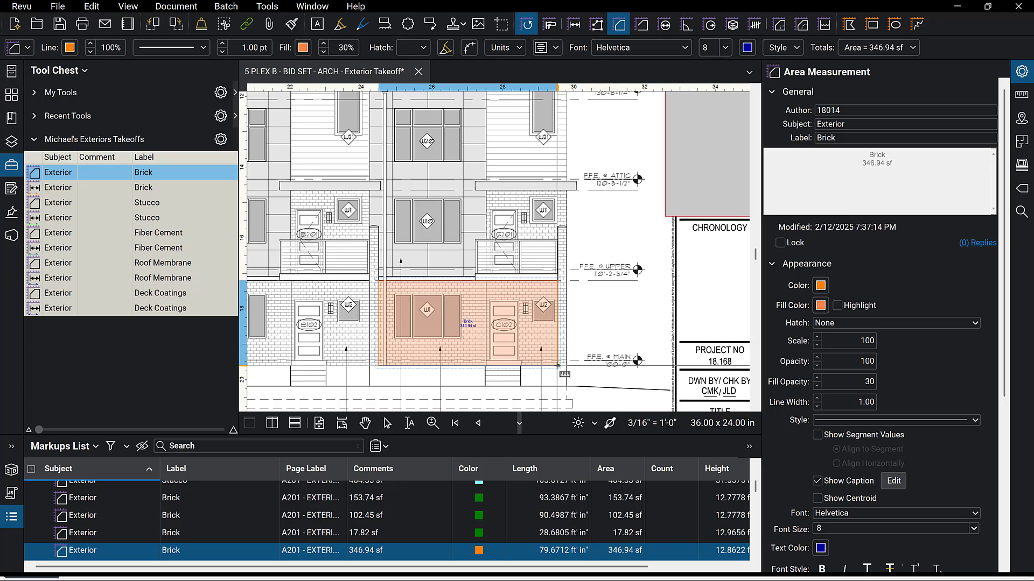
# Cut the large ground-floor window out of the Brick area with the Polygon Cutout tool.
pyautogui.click(1022, 96)
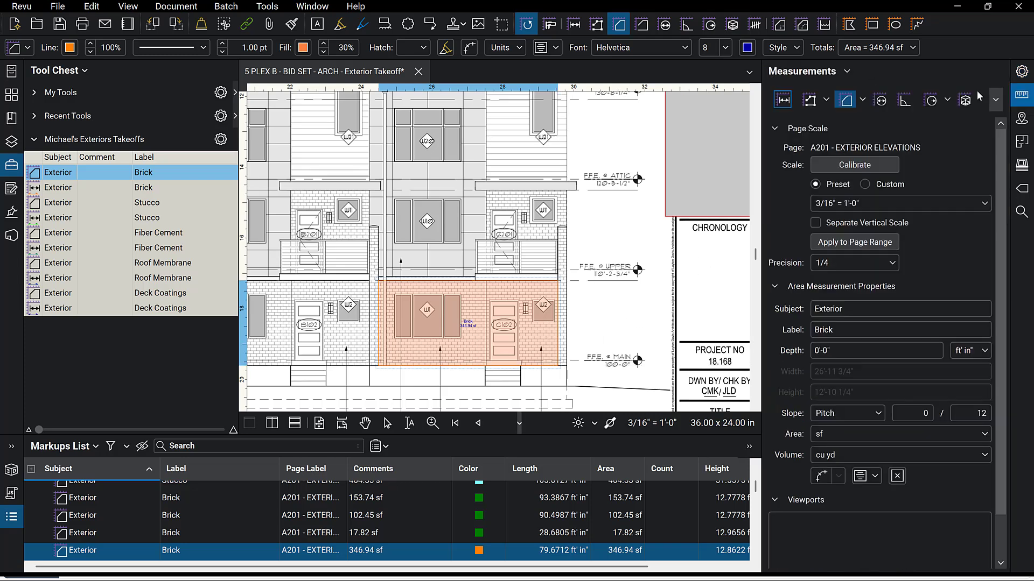
pyautogui.click(862, 103)
pyautogui.click(879, 119)
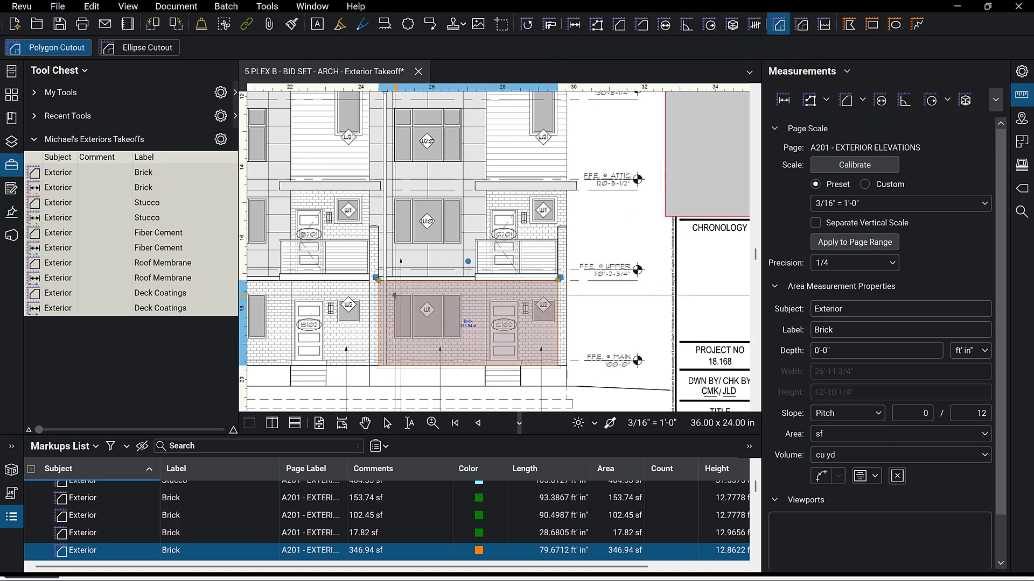
pyautogui.moveTo(395, 295); pyautogui.dragTo(460, 339)
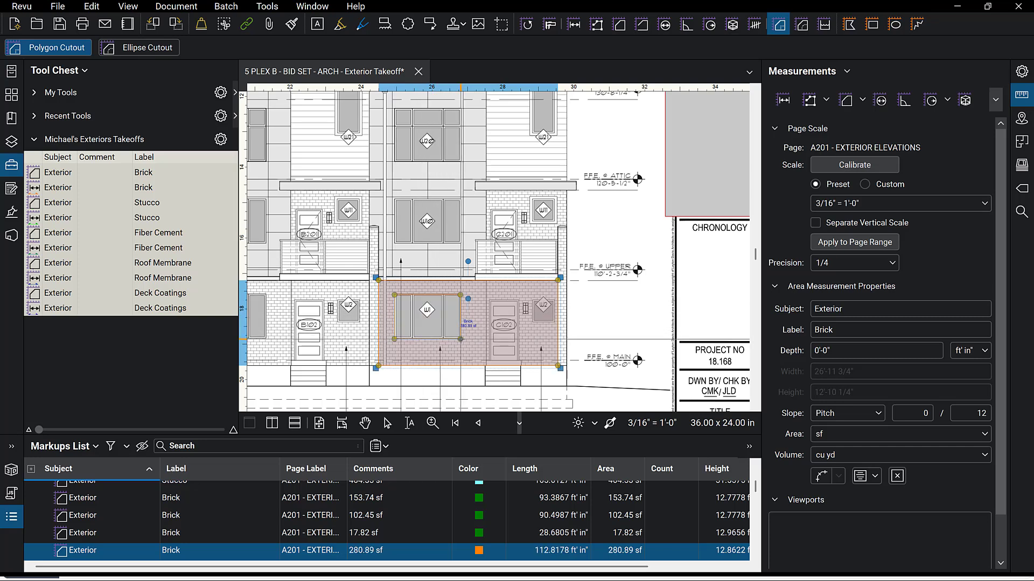
pyautogui.scroll(5, 532, 318)
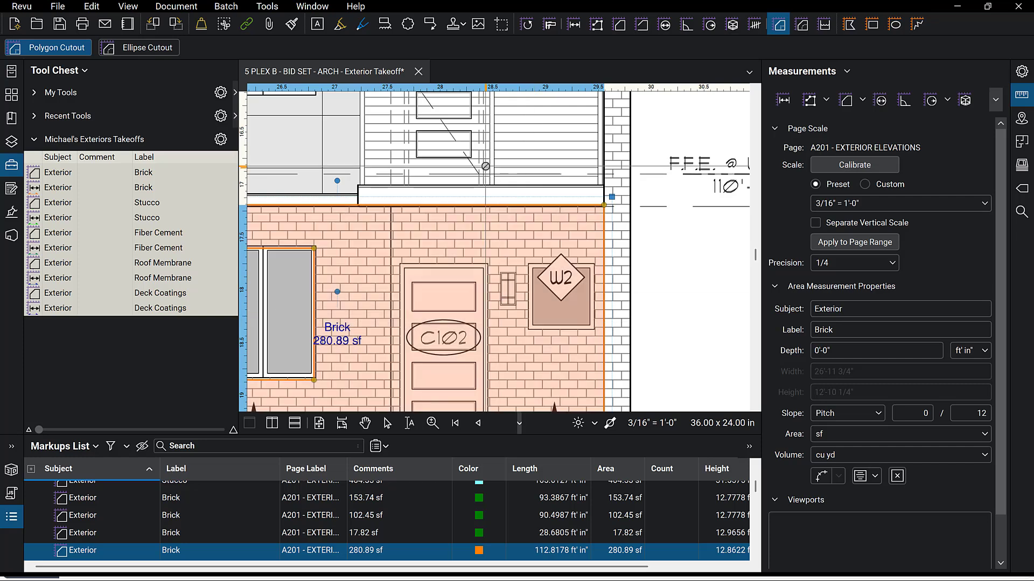
pyautogui.scroll(-2, 534, 319)
pyautogui.scroll(1, 425, 306)
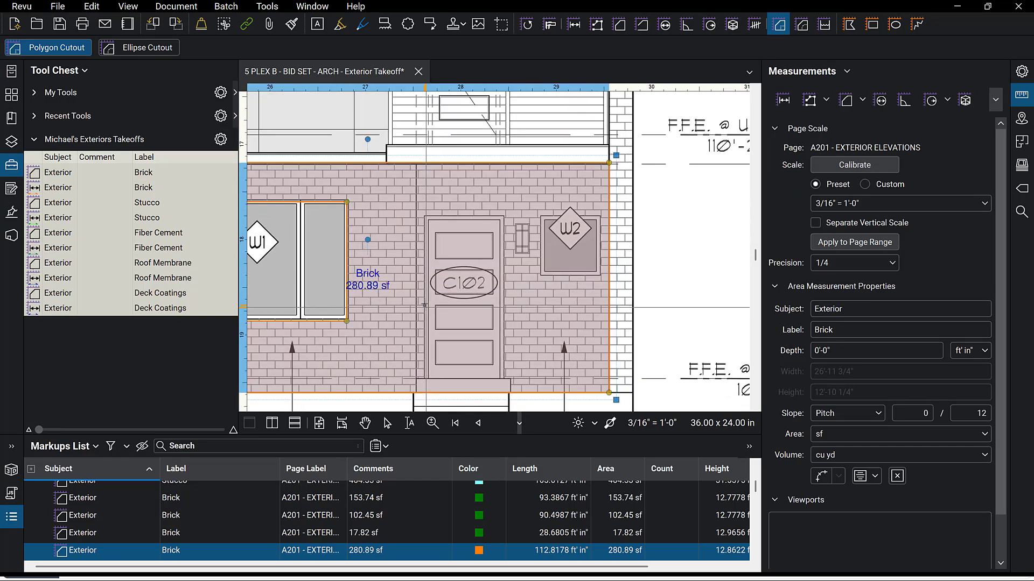
# Cut out the entry door and the small W2 window from the Brick area, then leave the cutout tool.
pyautogui.click(425, 216)
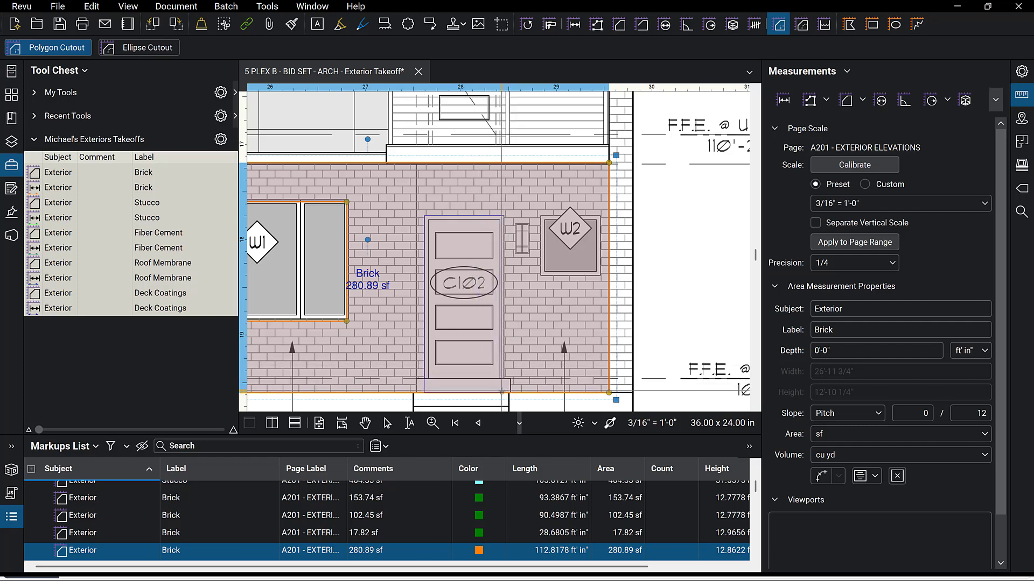
pyautogui.click(504, 392)
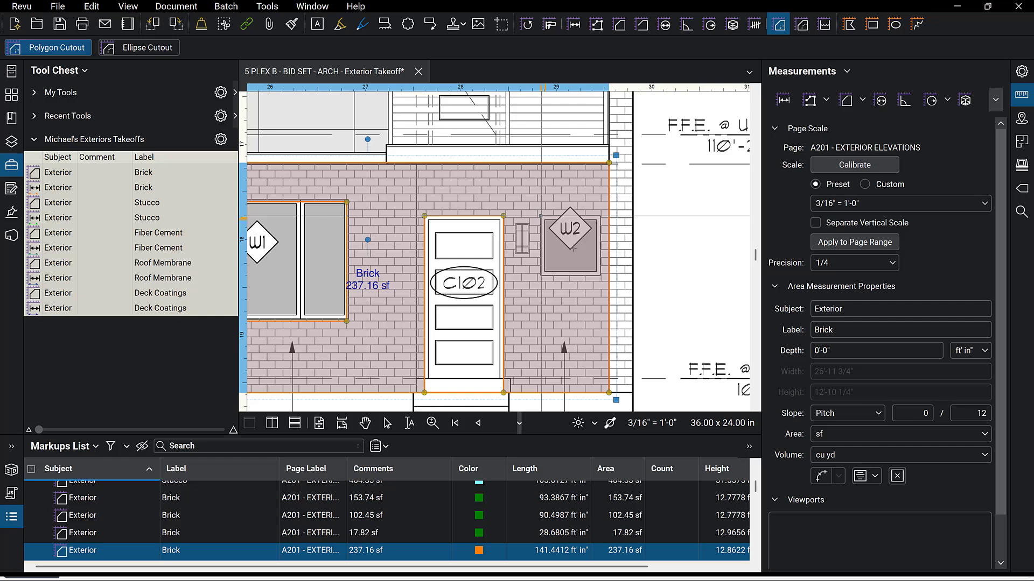
pyautogui.click(540, 215)
pyautogui.click(600, 275)
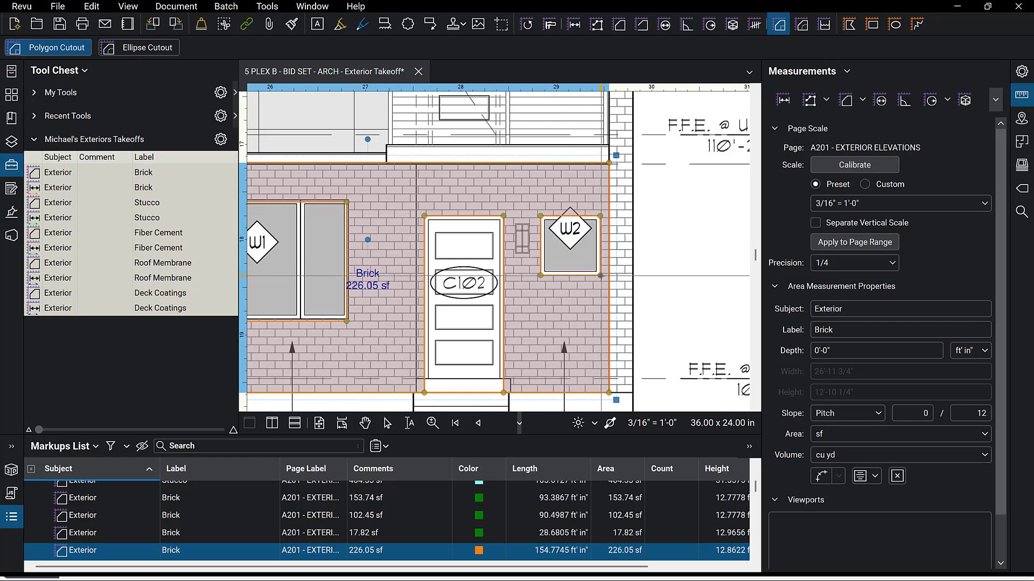
pyautogui.scroll(-3, 671, 275)
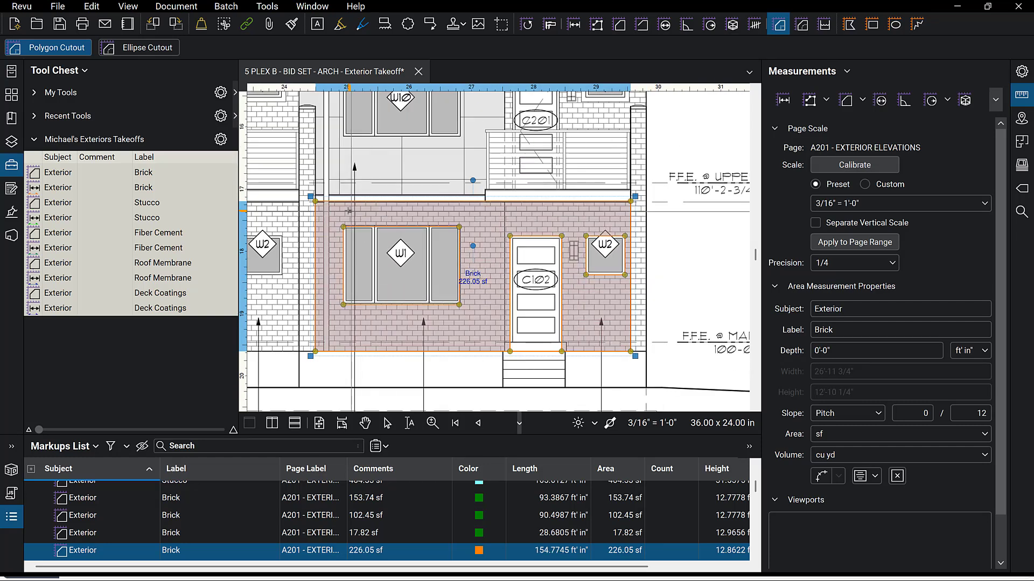
pyautogui.scroll(3, 349, 211)
pyautogui.press('Escape')
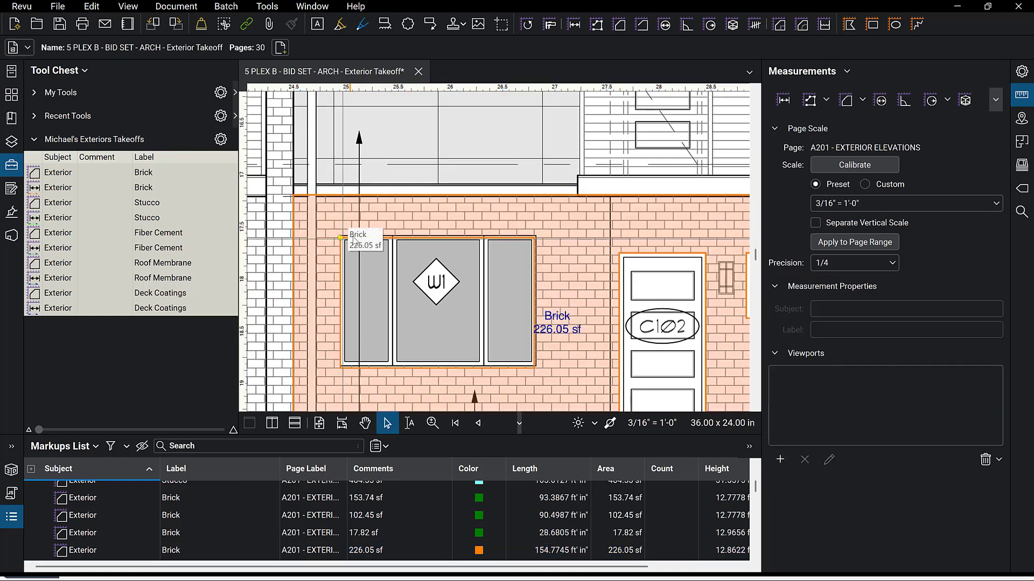
# Adjust the corners of the large window cutout so they align with the window frame.
pyautogui.click(345, 238)
pyautogui.scroll(2, 341, 243)
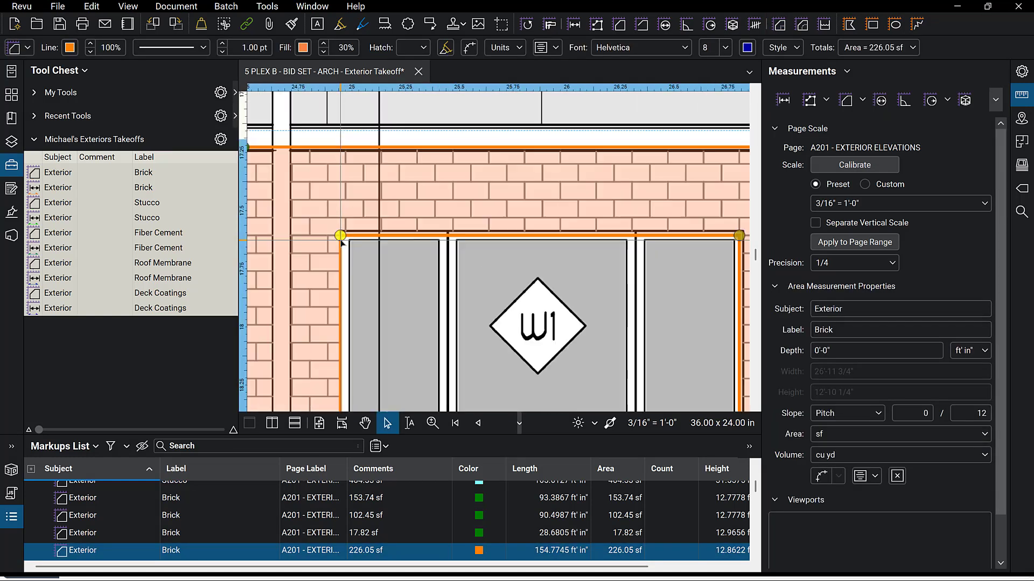
pyautogui.scroll(1, 342, 242)
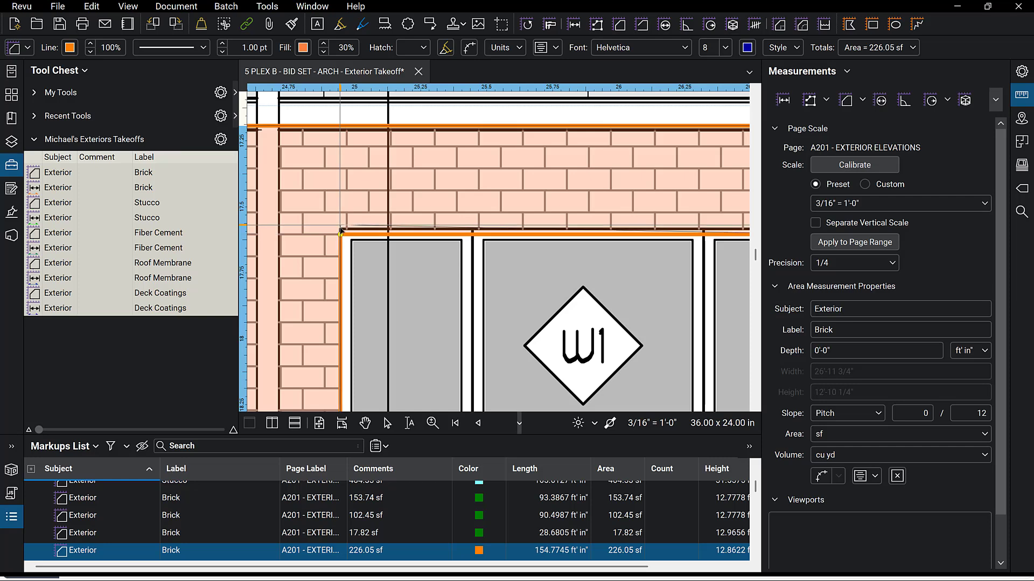
pyautogui.moveTo(341, 228); pyautogui.dragTo(340, 227)
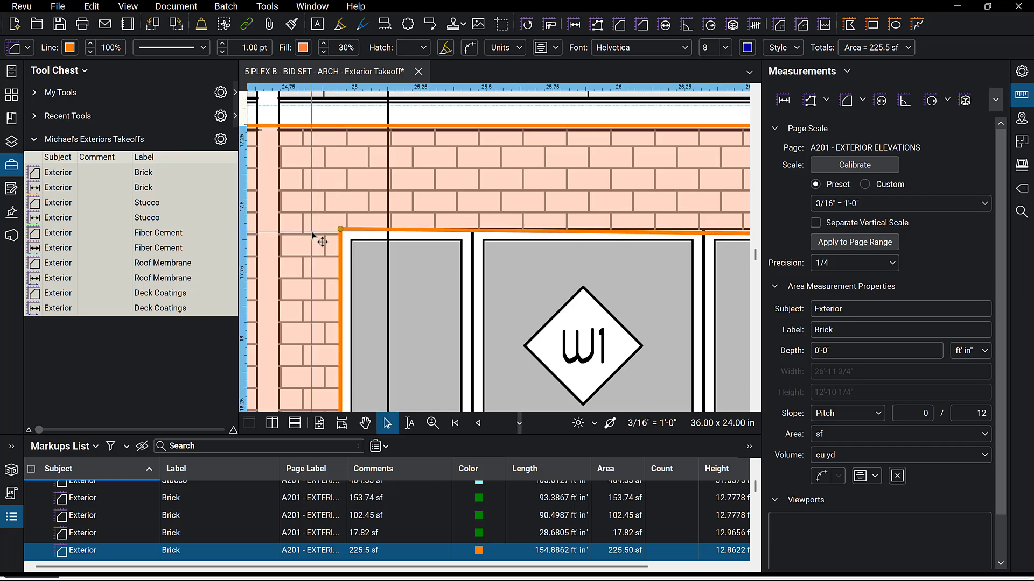
pyautogui.scroll(-4, 312, 231)
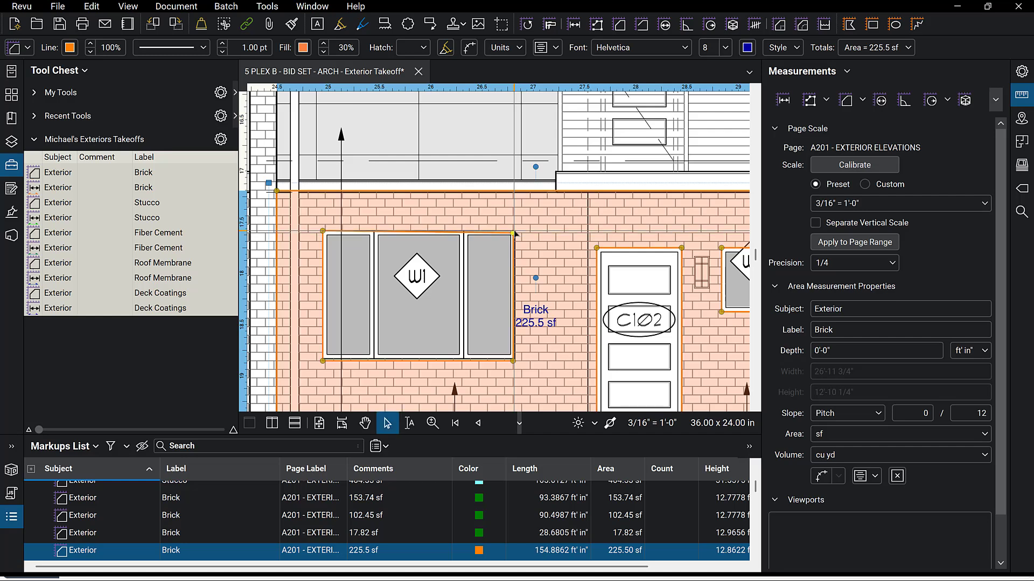
pyautogui.scroll(1, 516, 371)
pyautogui.scroll(2, 516, 369)
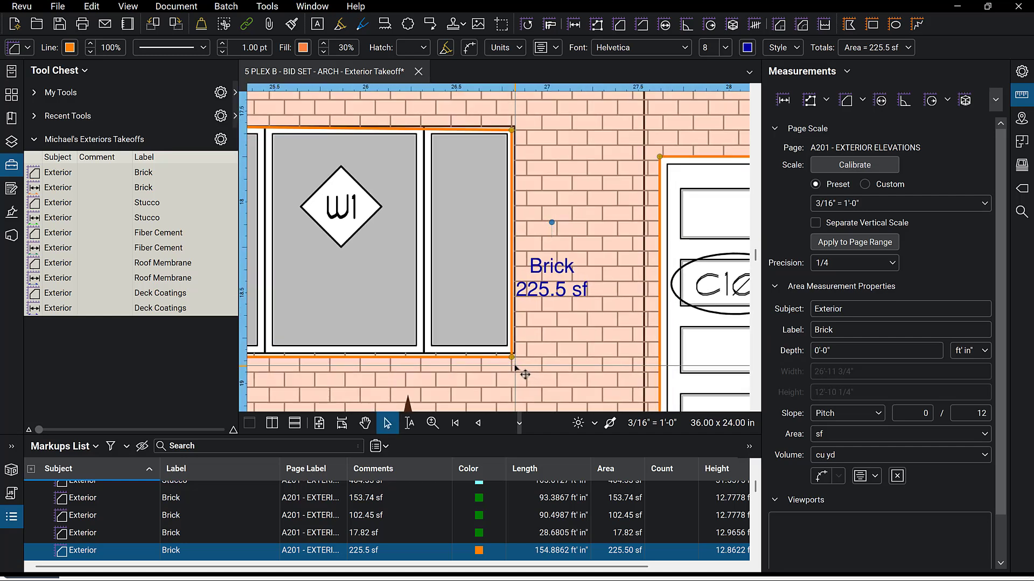
pyautogui.moveTo(516, 358); pyautogui.dragTo(519, 355)
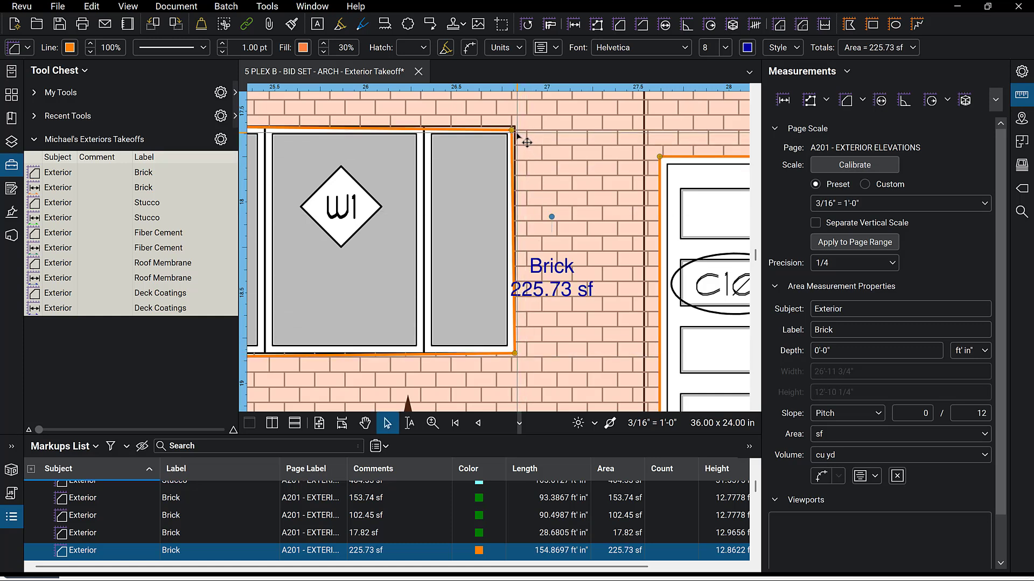
pyautogui.moveTo(516, 130); pyautogui.dragTo(515, 132)
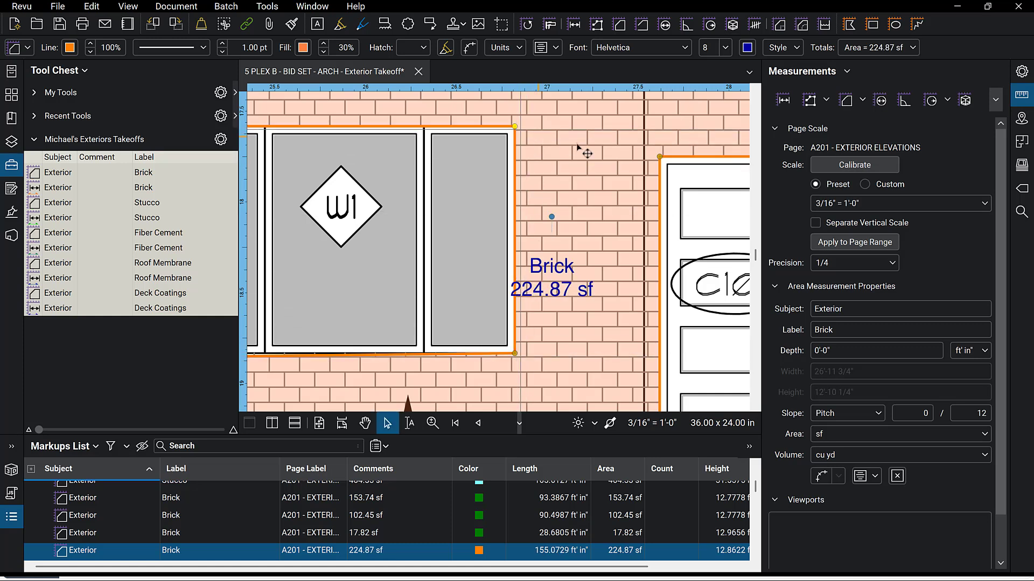
pyautogui.scroll(-3, 628, 156)
pyautogui.scroll(4, 408, 262)
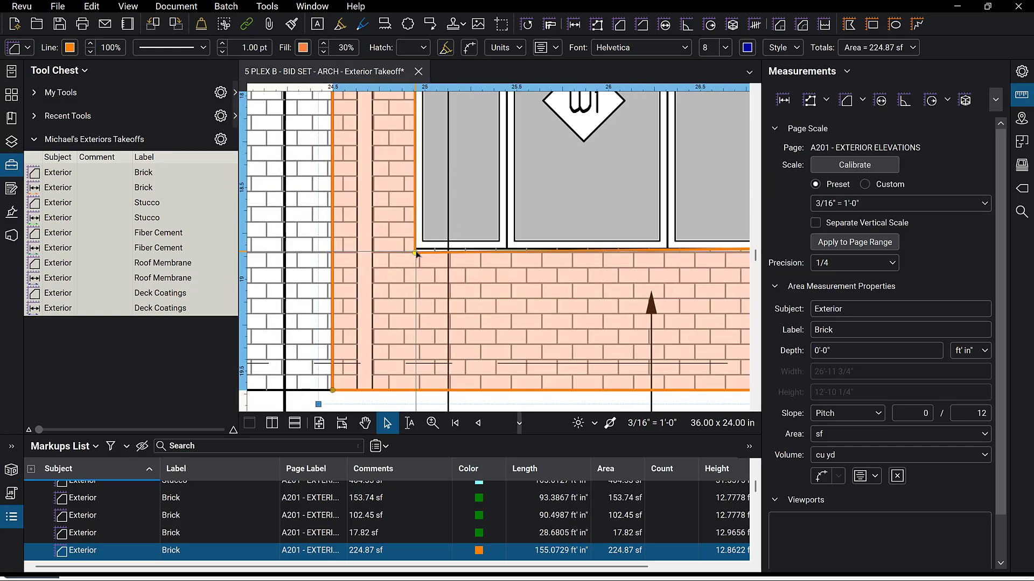
pyautogui.moveTo(417, 253)
pyautogui.mouseDown()
pyautogui.moveTo(437, 229)
pyautogui.moveTo(415, 248)
pyautogui.mouseUp()
pyautogui.scroll(-2, 375, 311)
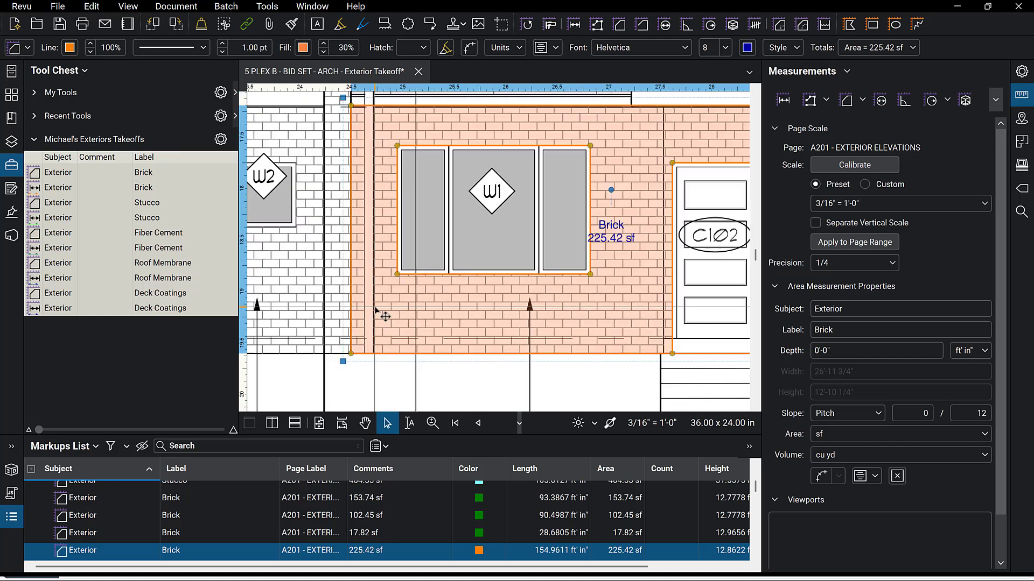
pyautogui.scroll(-2, 376, 310)
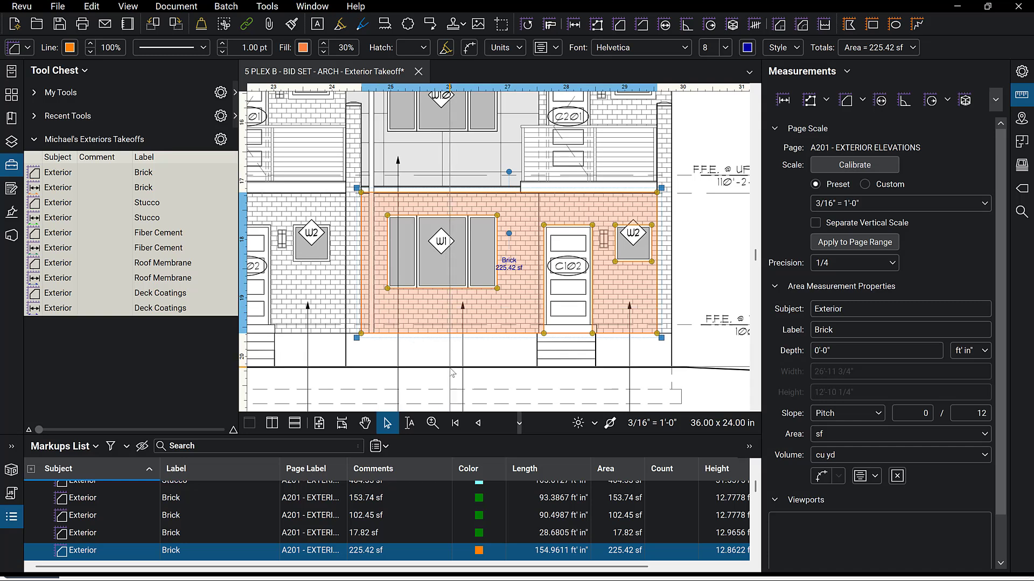
# Draw a Stucco area rectangle over the upper floors of the middle unit.
pyautogui.scroll(-2, 452, 371)
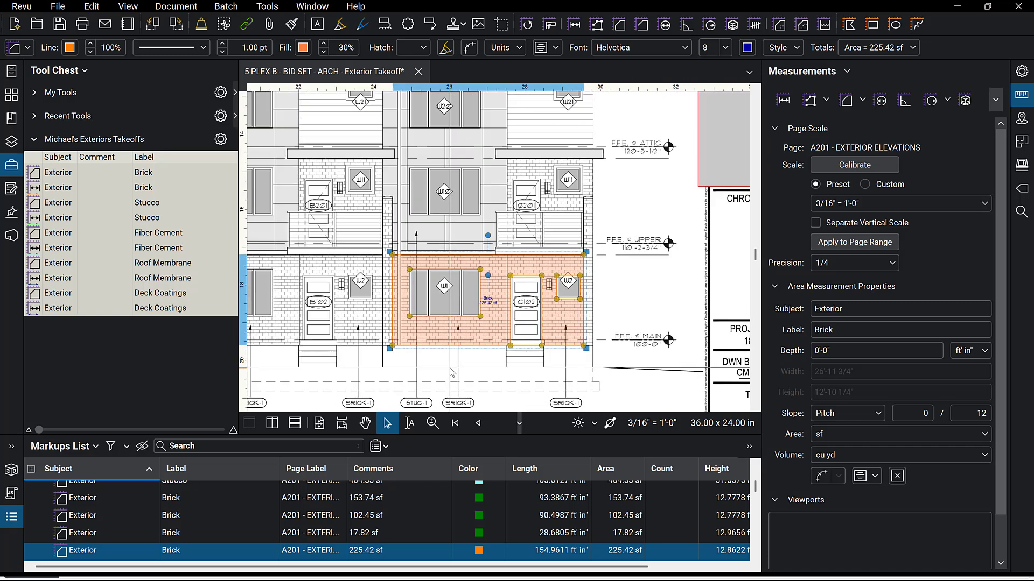
pyautogui.scroll(-1, 453, 372)
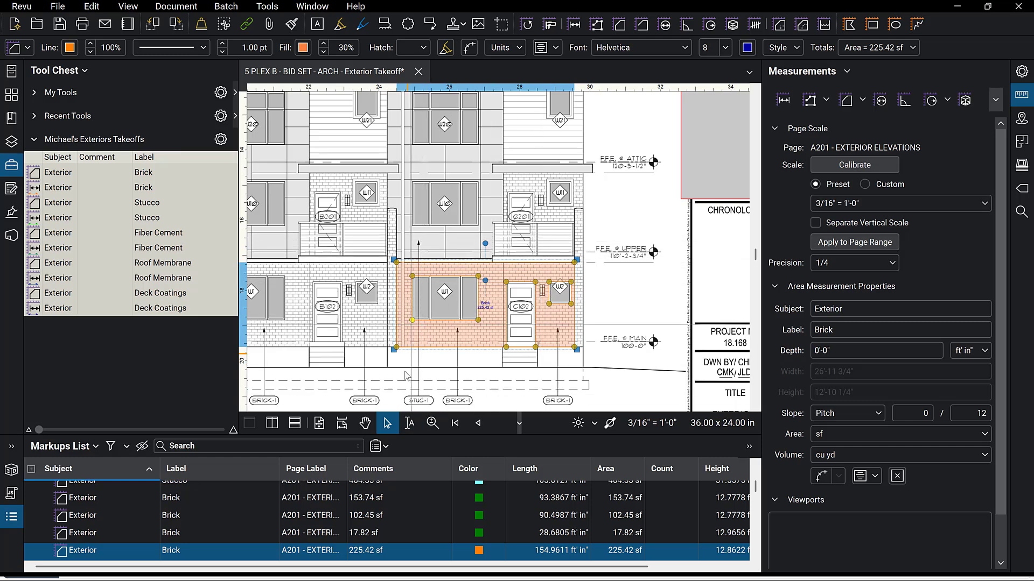
pyautogui.scroll(-1, 401, 401)
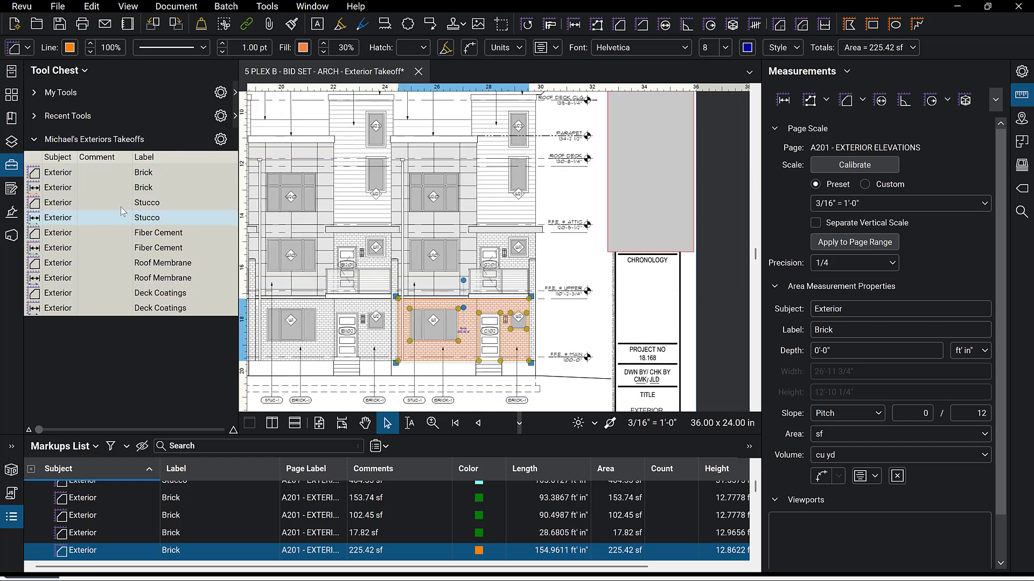
pyautogui.click(98, 202)
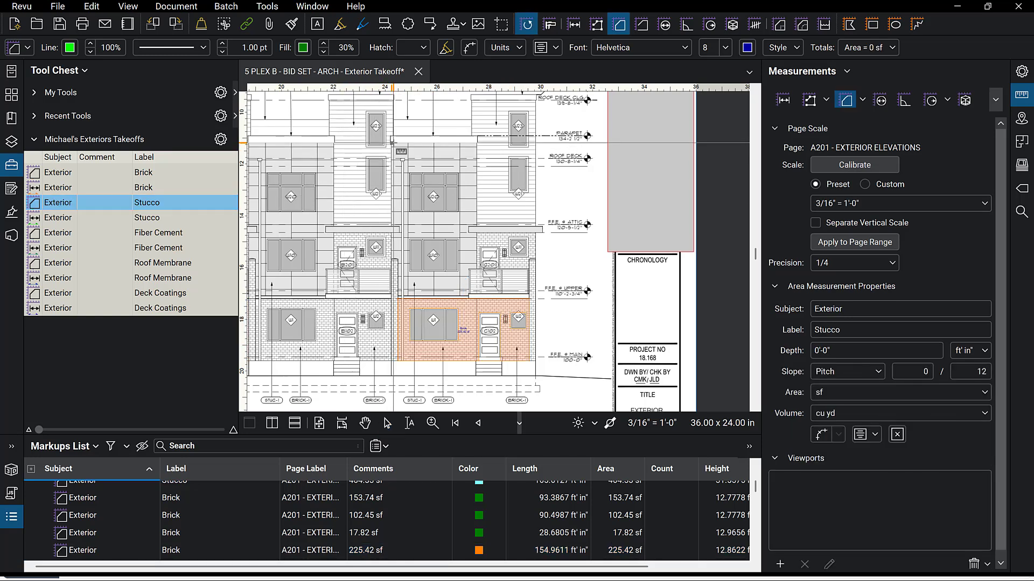
pyautogui.moveTo(391, 143); pyautogui.dragTo(476, 294)
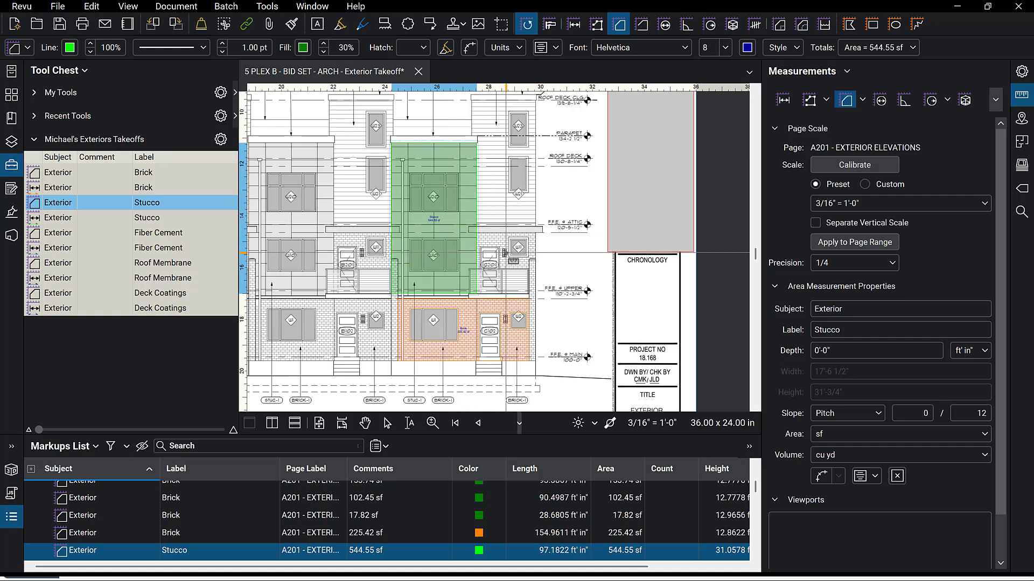
# Draw a Brick area rectangle over the second-floor facade of the right unit.
pyautogui.click(78, 173)
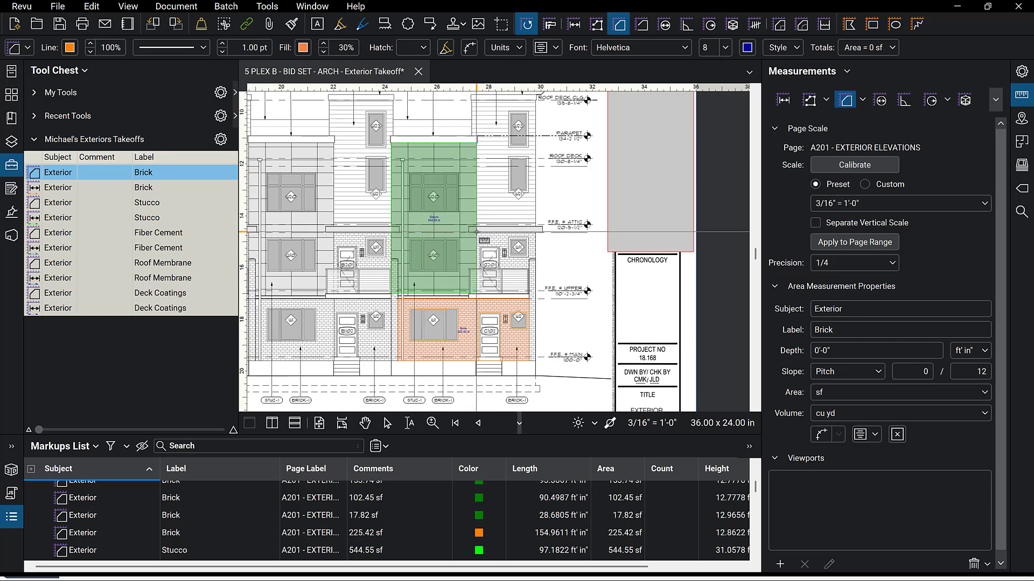
pyautogui.moveTo(476, 232); pyautogui.dragTo(536, 296)
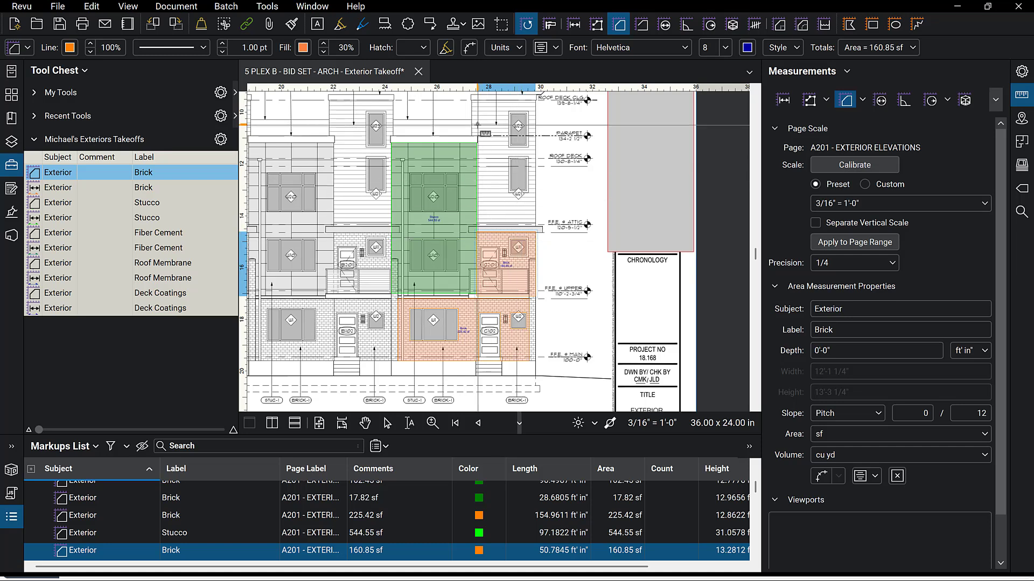
pyautogui.scroll(-2, 361, 398)
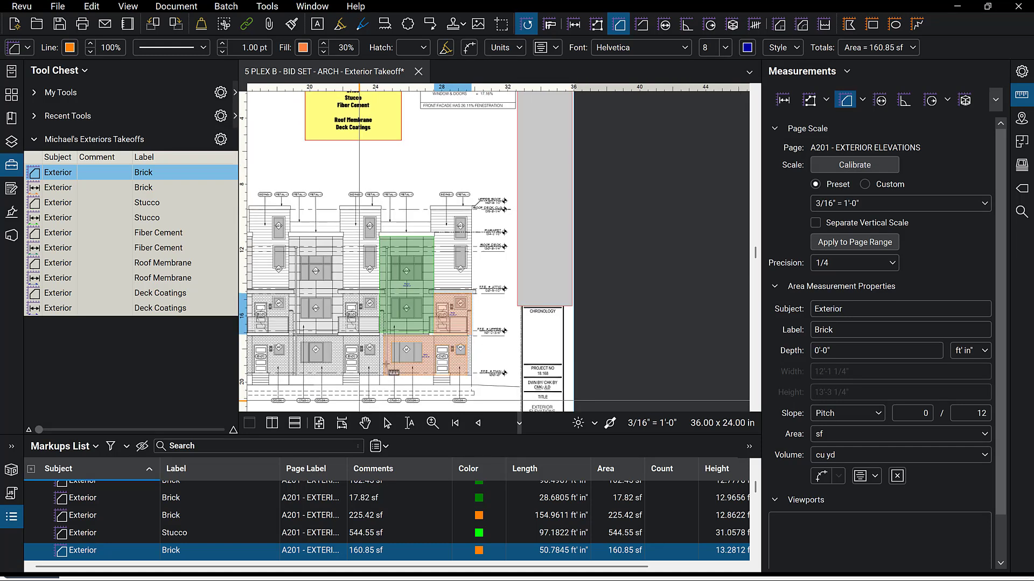
pyautogui.scroll(3, 458, 211)
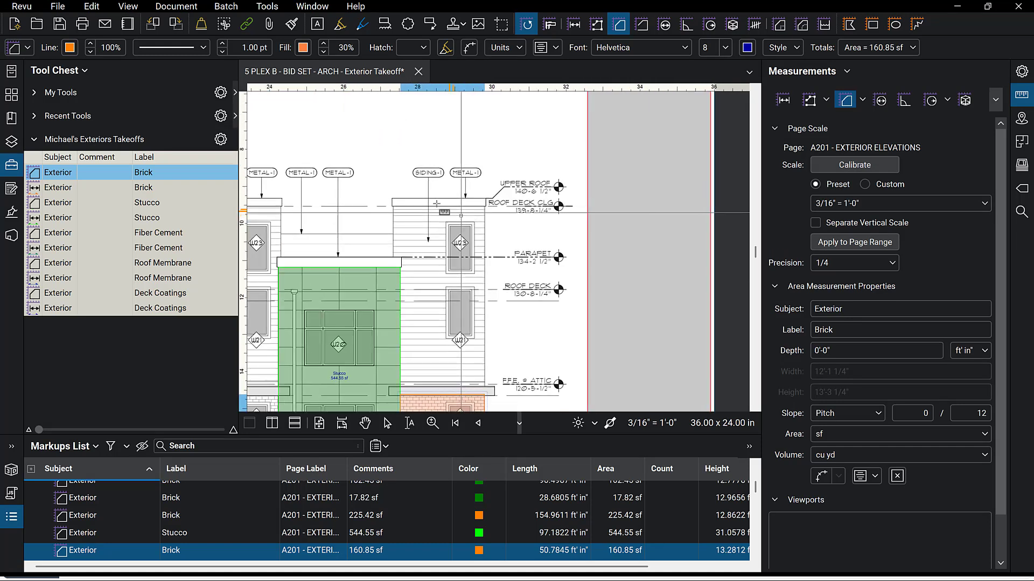
# Draw a Fiber Cement area polygon over the upper facade of the right unit, then leave the tool.
pyautogui.click(89, 234)
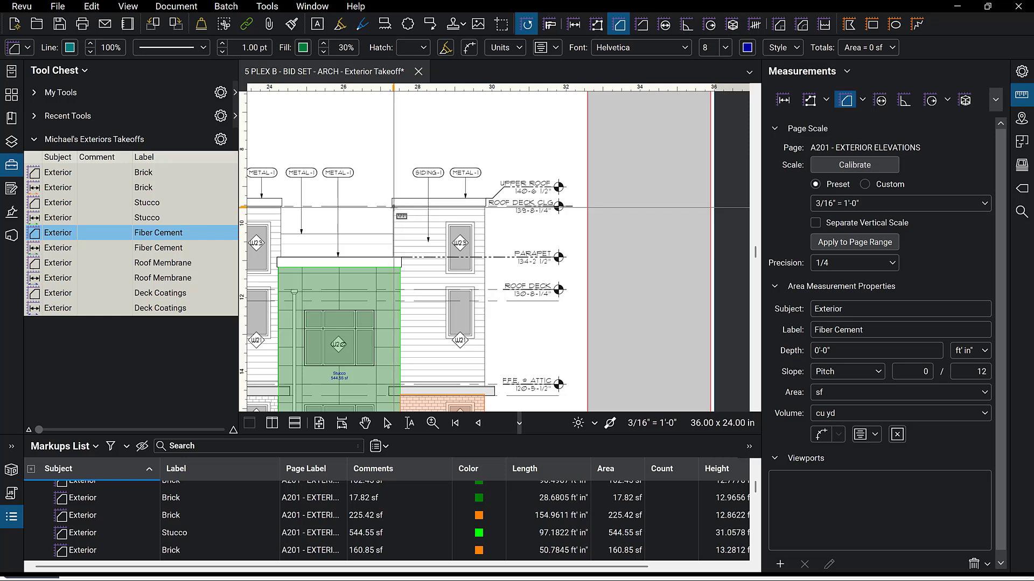
pyautogui.click(393, 206)
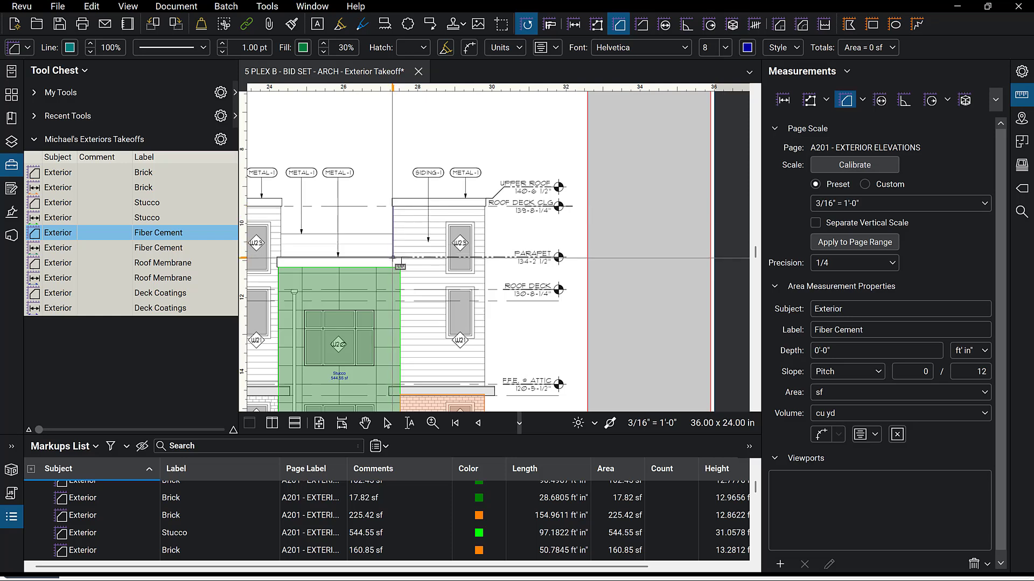
pyautogui.click(401, 257)
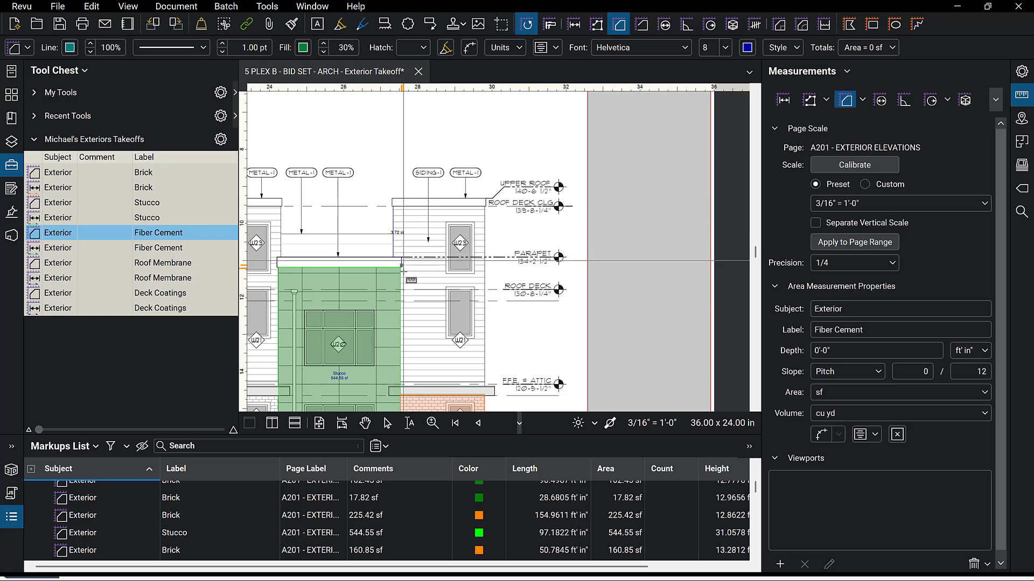
pyautogui.click(401, 386)
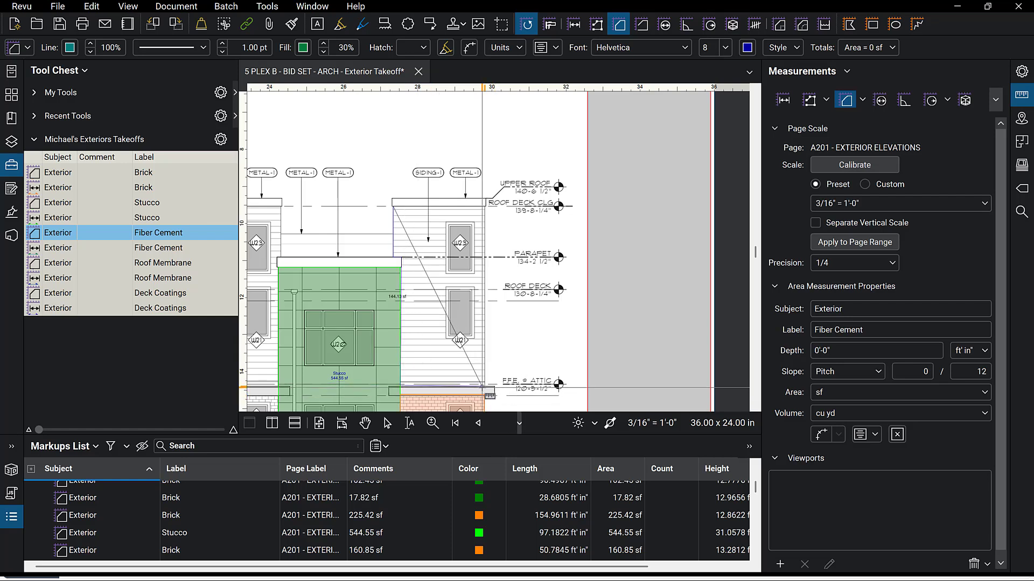
pyautogui.click(484, 386)
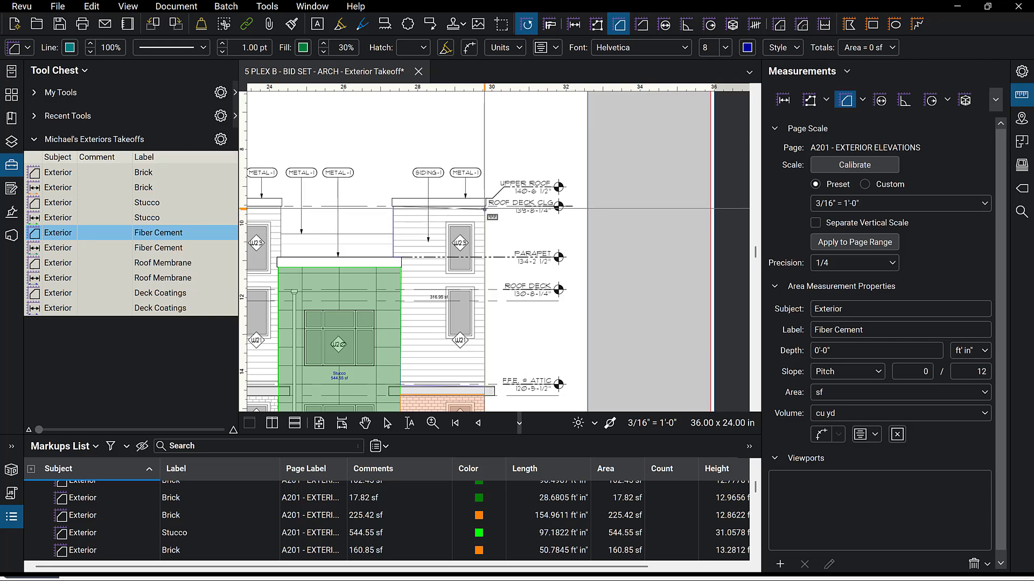
pyautogui.doubleClick(484, 206)
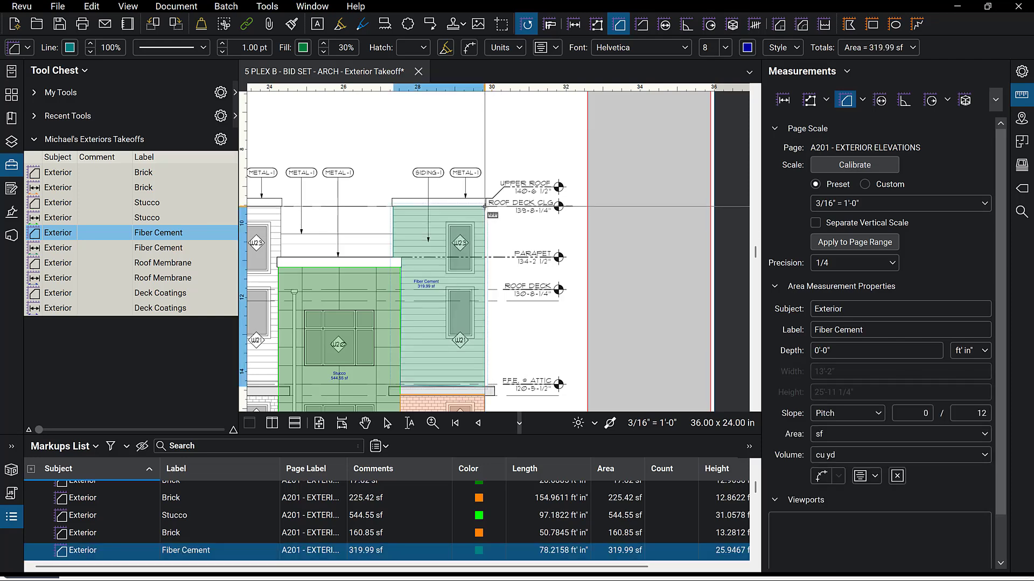
pyautogui.press('Escape')
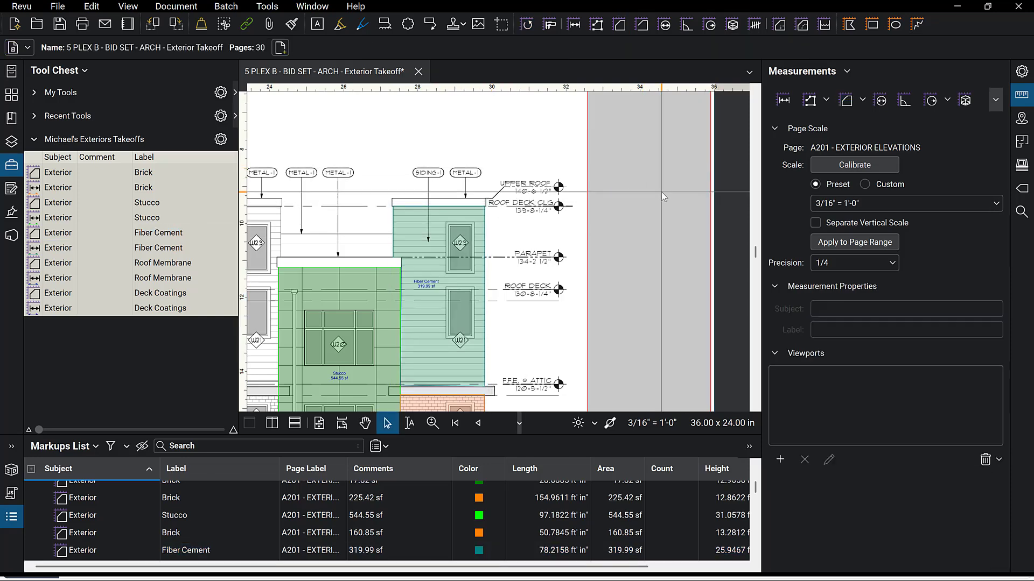
# With Polygon Cutout, cut the W23 and W21 windows out of the Fiber Cement area.
pyautogui.scroll(-4, 661, 191)
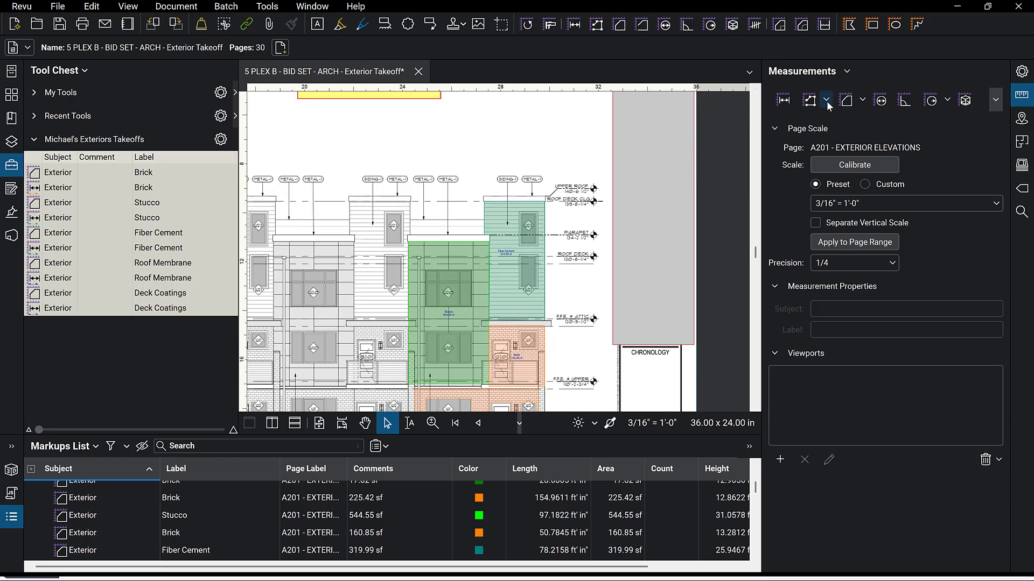
pyautogui.click(863, 100)
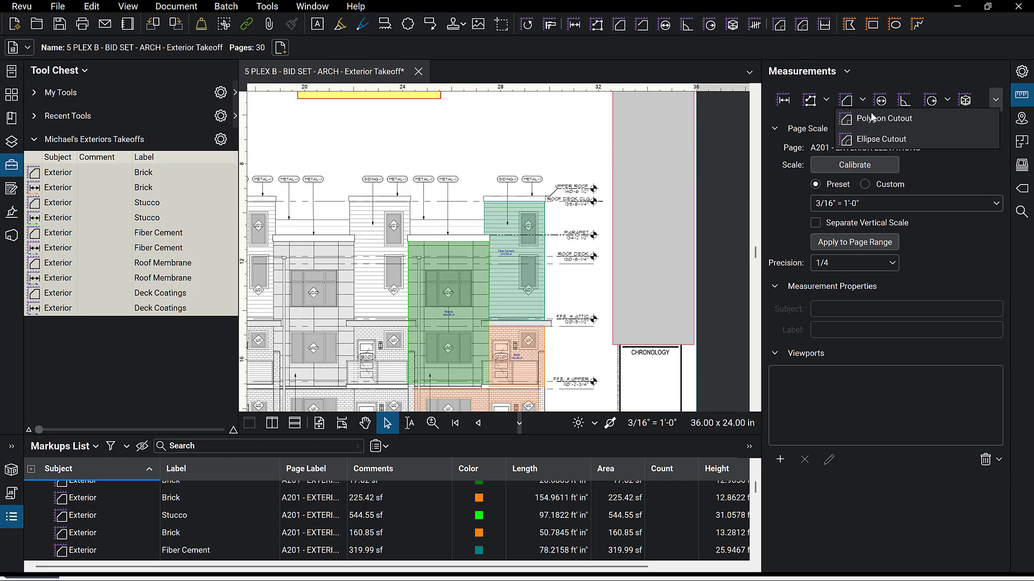
pyautogui.click(889, 118)
pyautogui.scroll(5, 546, 204)
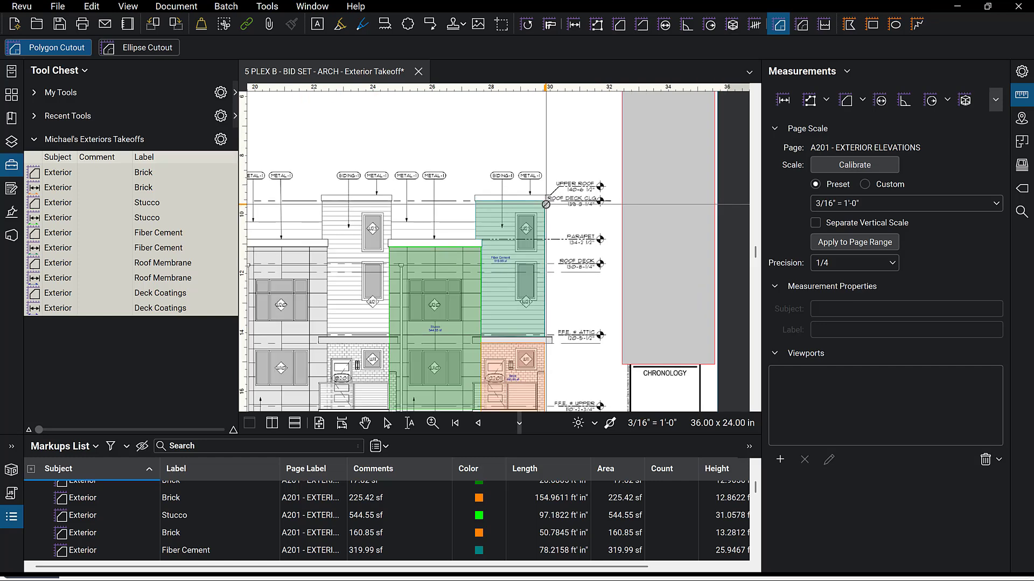
pyautogui.scroll(3, 446, 194)
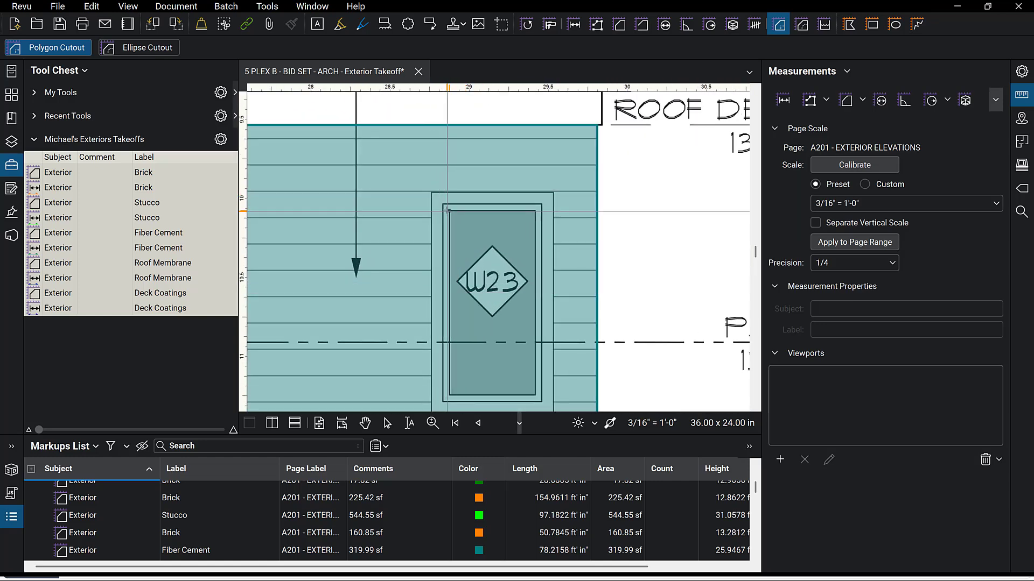
pyautogui.moveTo(443, 204)
pyautogui.mouseDown()
pyautogui.moveTo(526, 399)
pyautogui.moveTo(541, 328)
pyautogui.mouseUp()
pyautogui.scroll(-3, 526, 394)
pyautogui.scroll(-5, 541, 329)
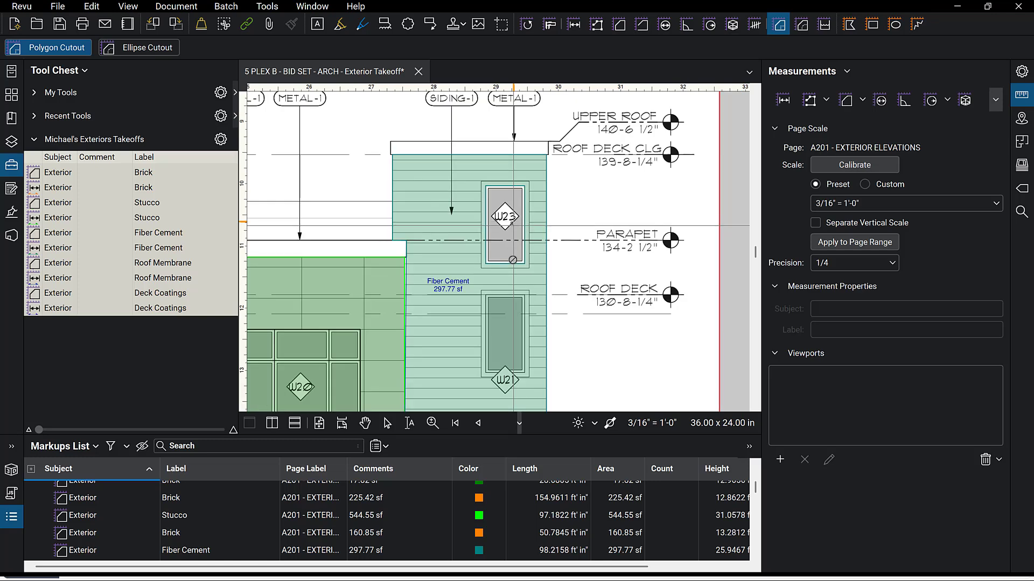
pyautogui.scroll(5, 516, 404)
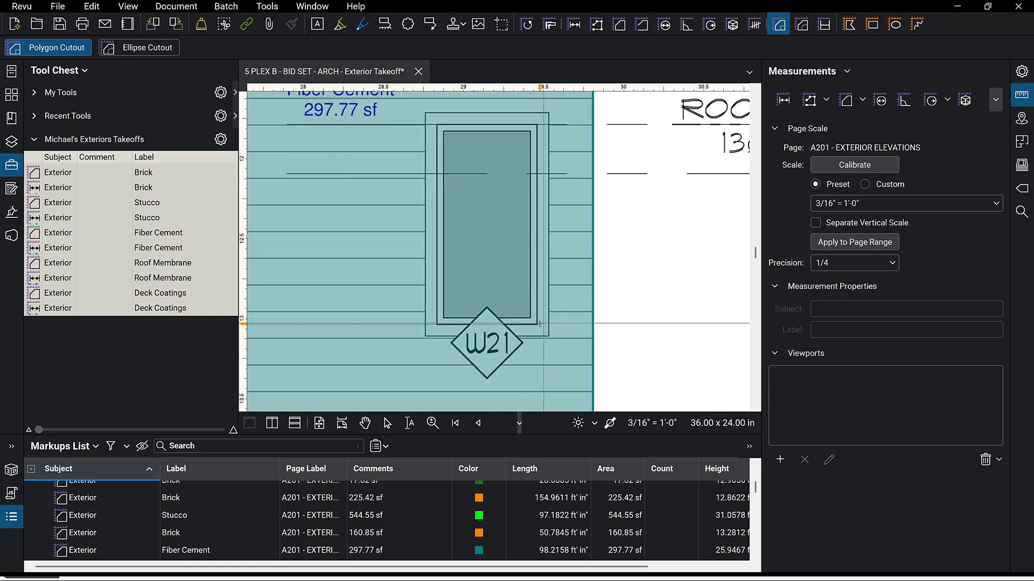
pyautogui.moveTo(540, 323)
pyautogui.mouseDown()
pyautogui.moveTo(502, 206)
pyautogui.moveTo(438, 123)
pyautogui.mouseUp()
# Cut the W20 and W10 windows out of the Stucco area on the middle unit.
pyautogui.scroll(-5, 608, 169)
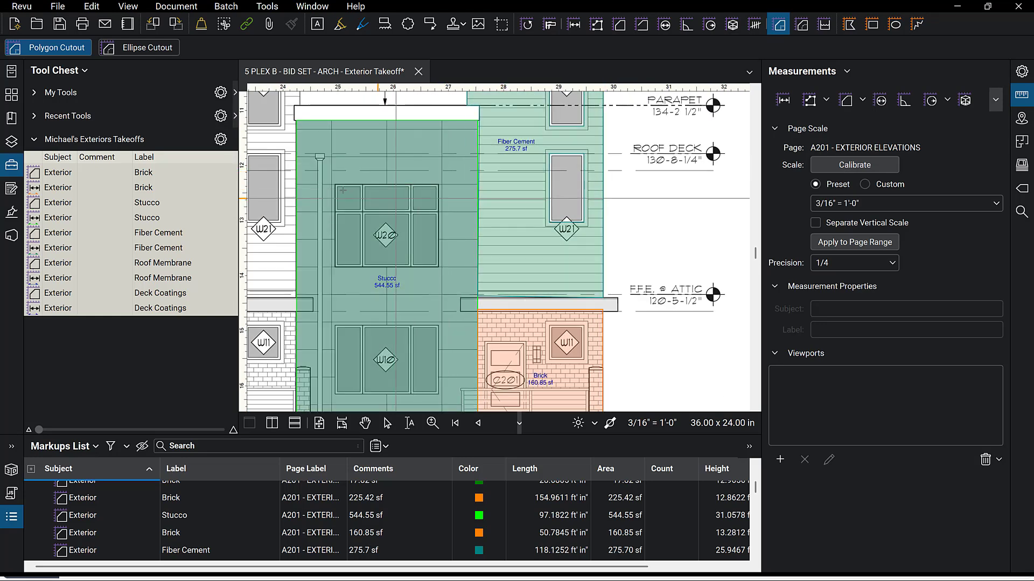
pyautogui.scroll(3, 301, 187)
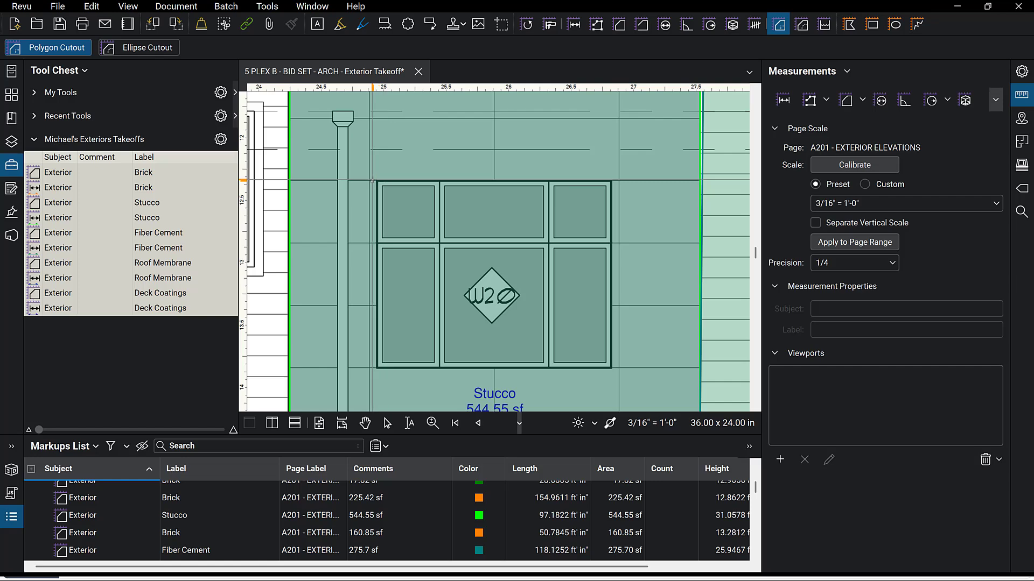
pyautogui.click(375, 181)
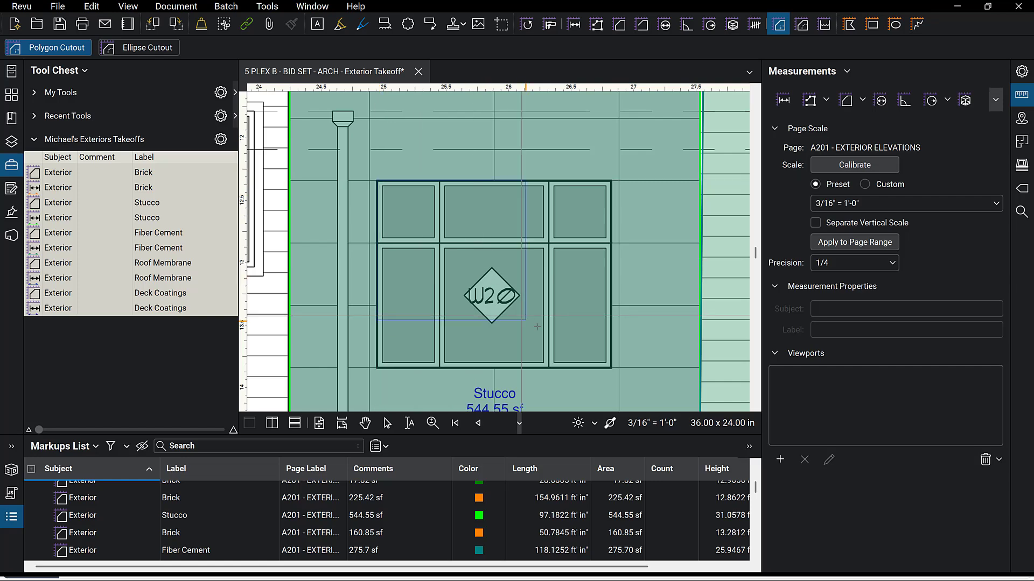
pyautogui.click(612, 369)
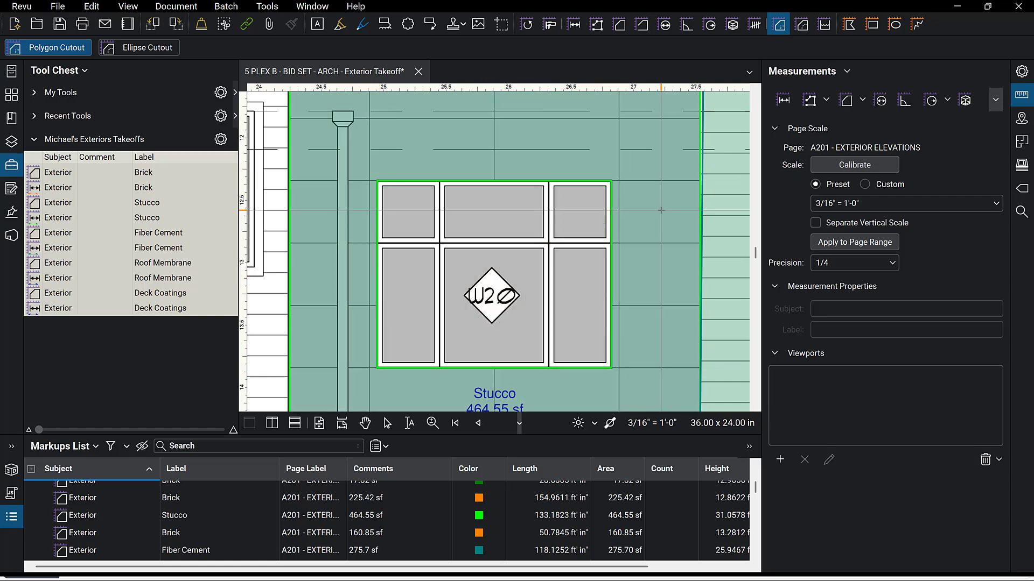
pyautogui.scroll(-6, 612, 369)
pyautogui.scroll(4, 676, 291)
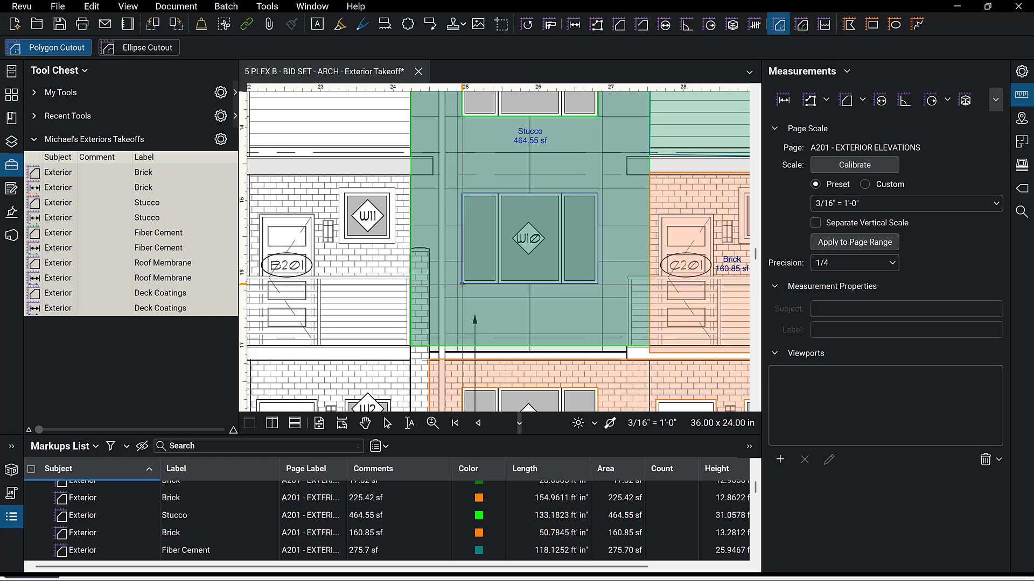
pyautogui.click(462, 284)
pyautogui.hscroll(5, 646, 254)
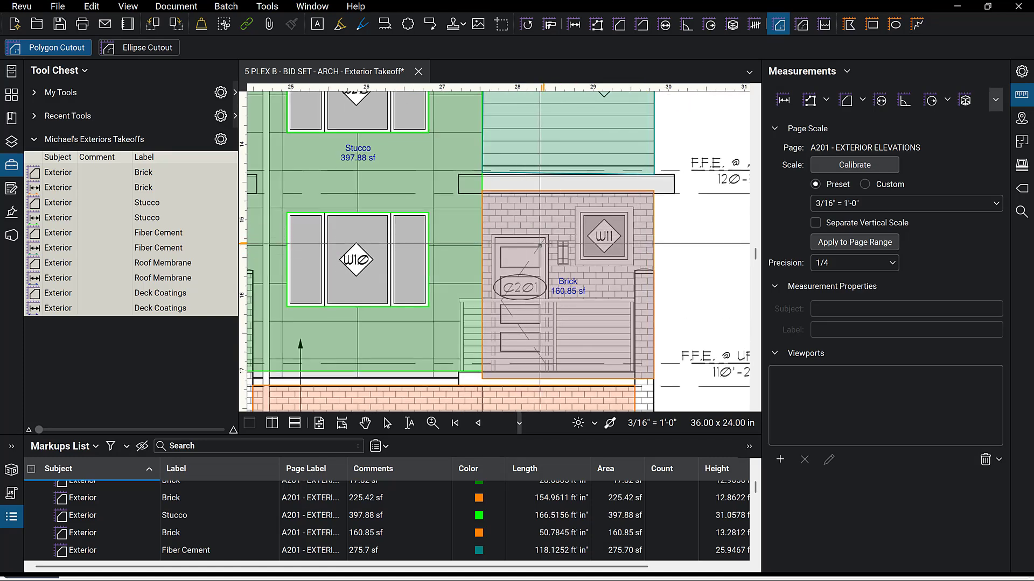
# Cut the C201 door and the W11 window out of the right unit's Brick area.
pyautogui.moveTo(548, 235)
pyautogui.mouseDown()
pyautogui.moveTo(493, 346)
pyautogui.moveTo(491, 371)
pyautogui.mouseUp()
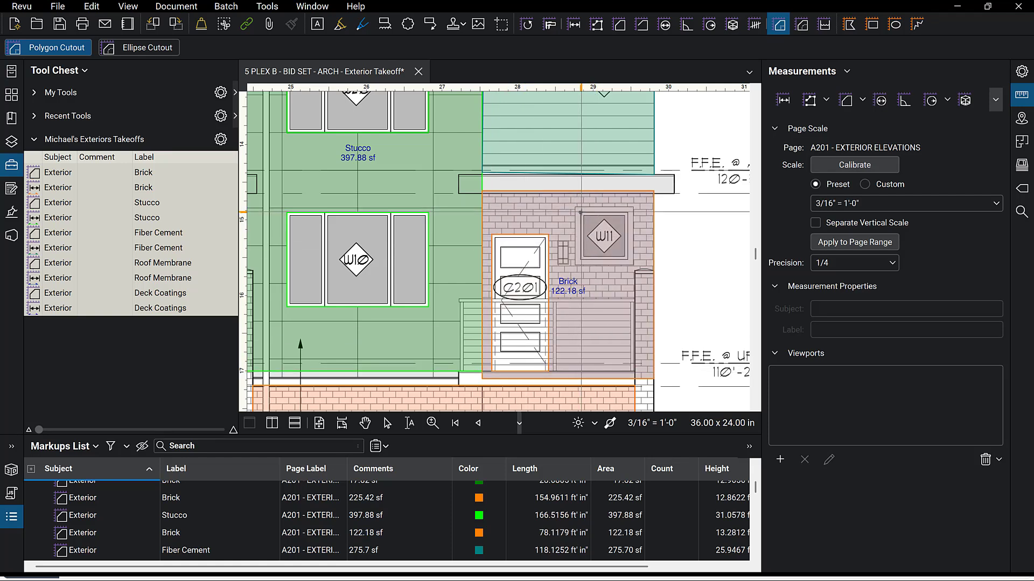
pyautogui.moveTo(581, 212); pyautogui.dragTo(628, 260)
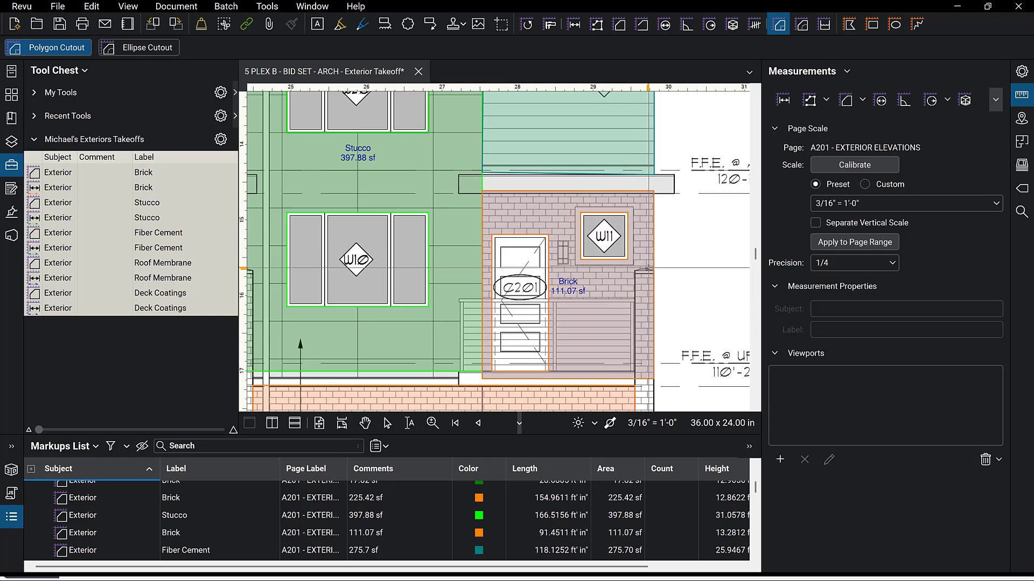
pyautogui.scroll(-3, 648, 267)
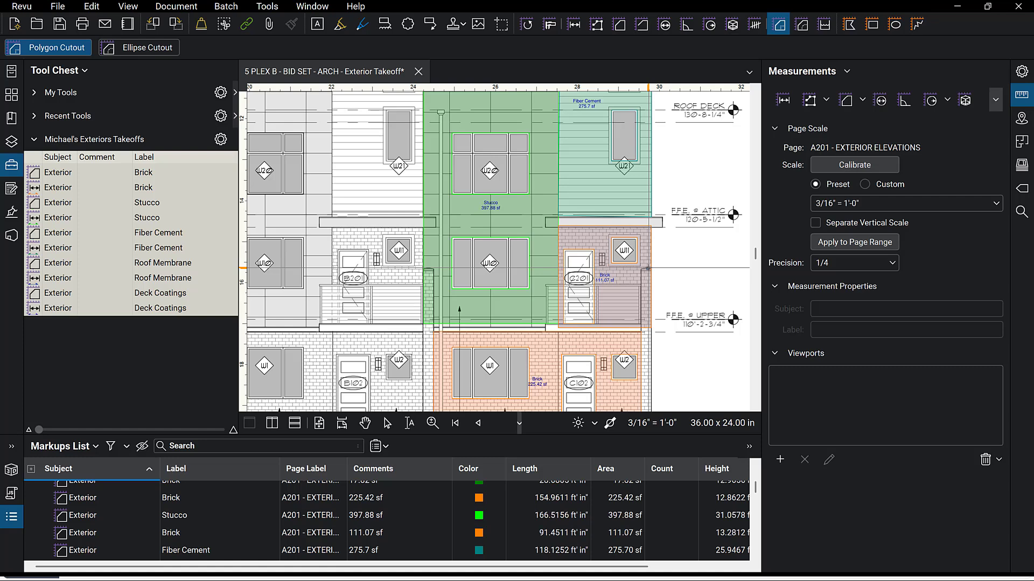
pyautogui.scroll(-2, 647, 267)
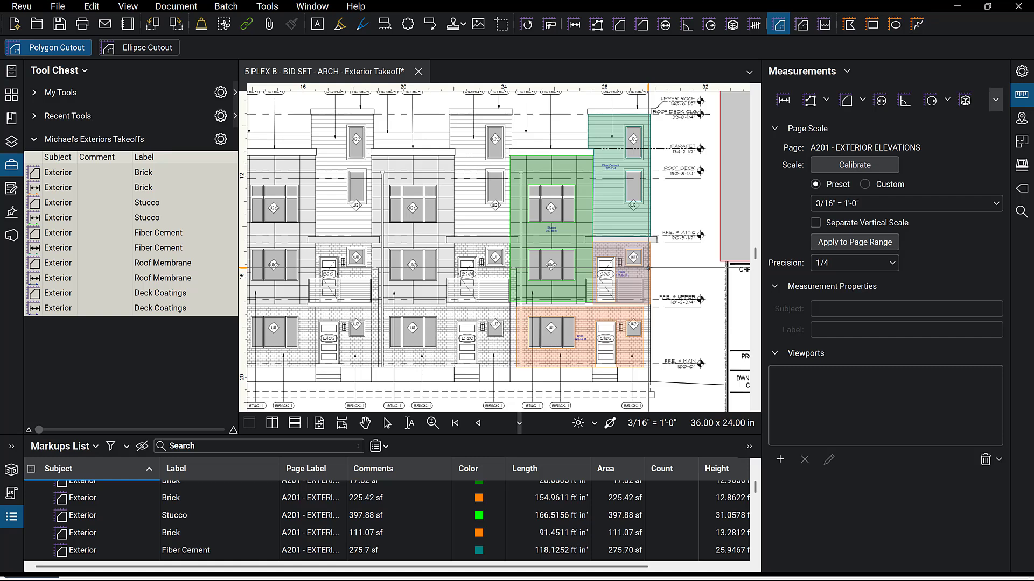
# Select all the takeoff markups on the elevation and copy them.
pyautogui.press('Escape')
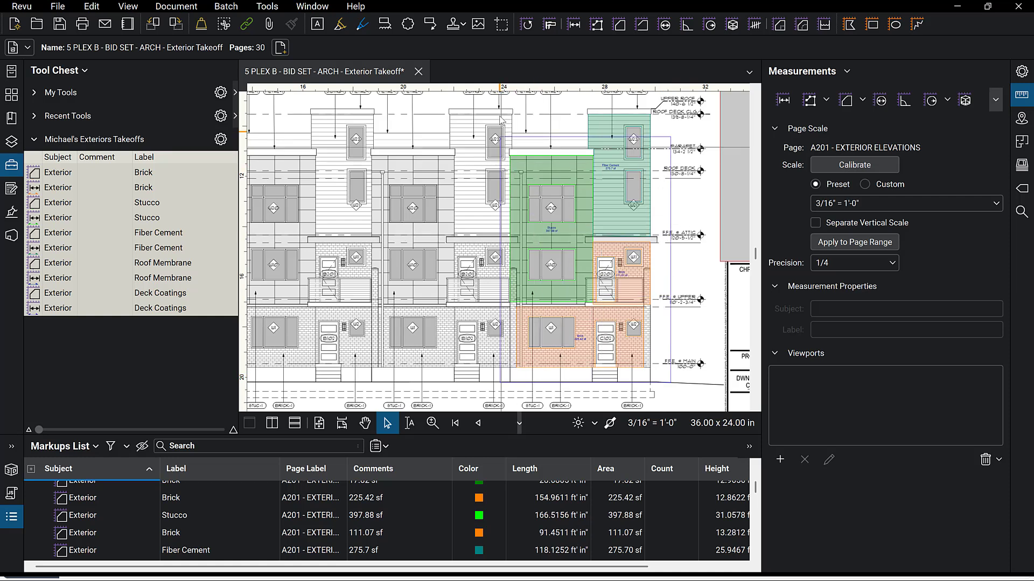
pyautogui.scroll(2, 500, 136)
pyautogui.hotkey('ctrl', 'a')
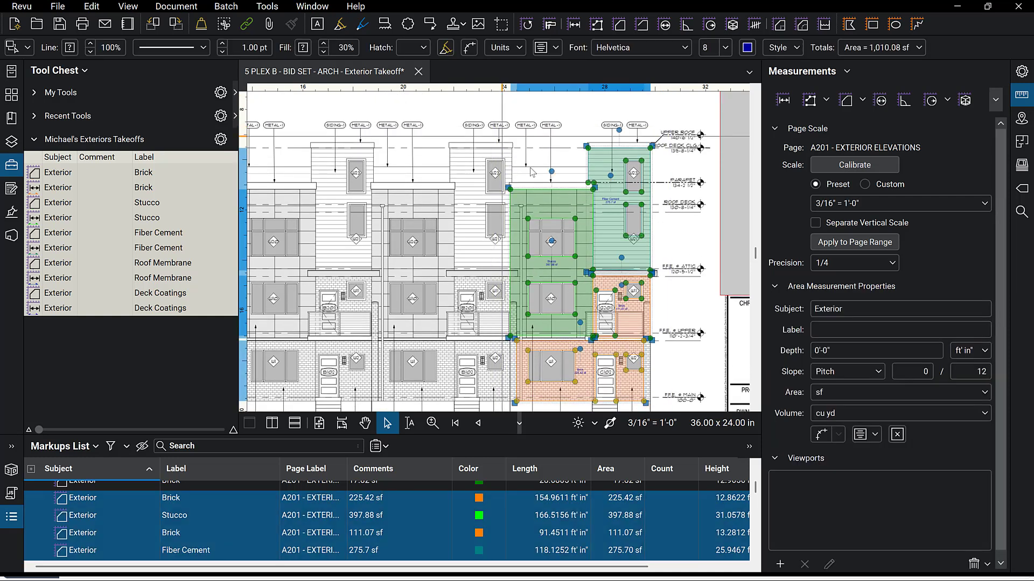
pyautogui.rightClick(562, 201)
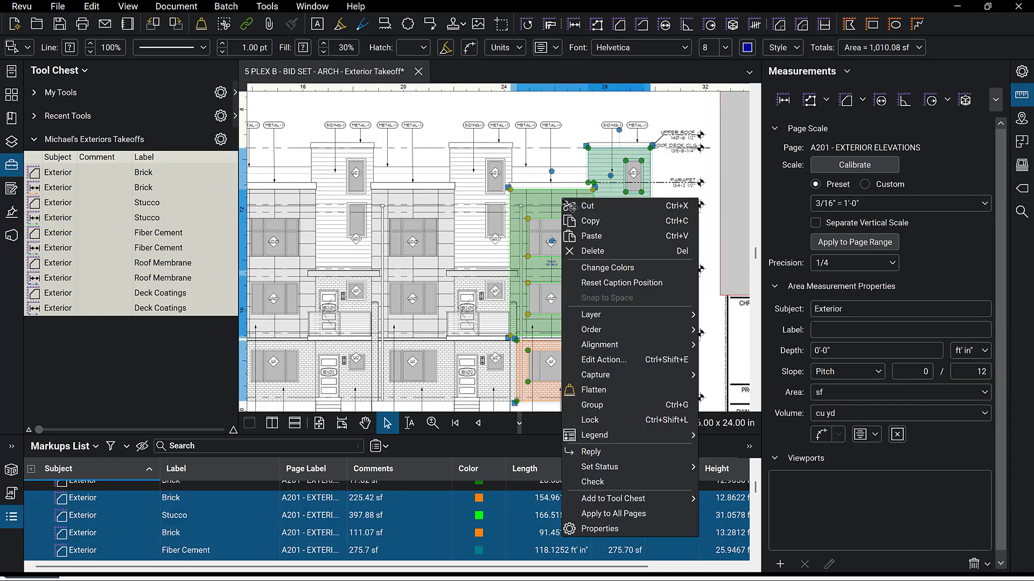
pyautogui.click(592, 222)
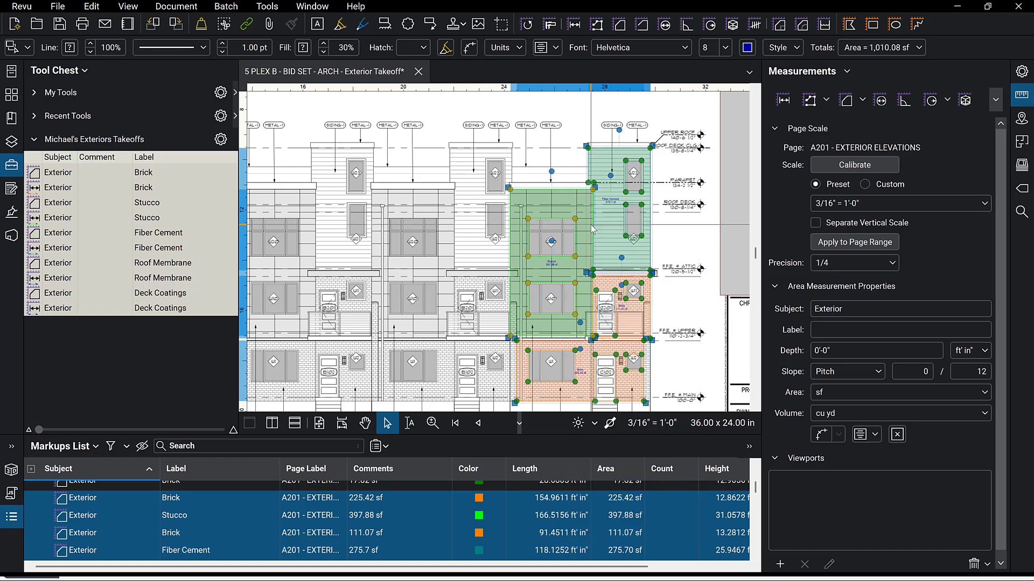
# Paste the copied markups and position the copy over the two left units of the elevation.
pyautogui.rightClick(426, 254)
pyautogui.click(434, 254)
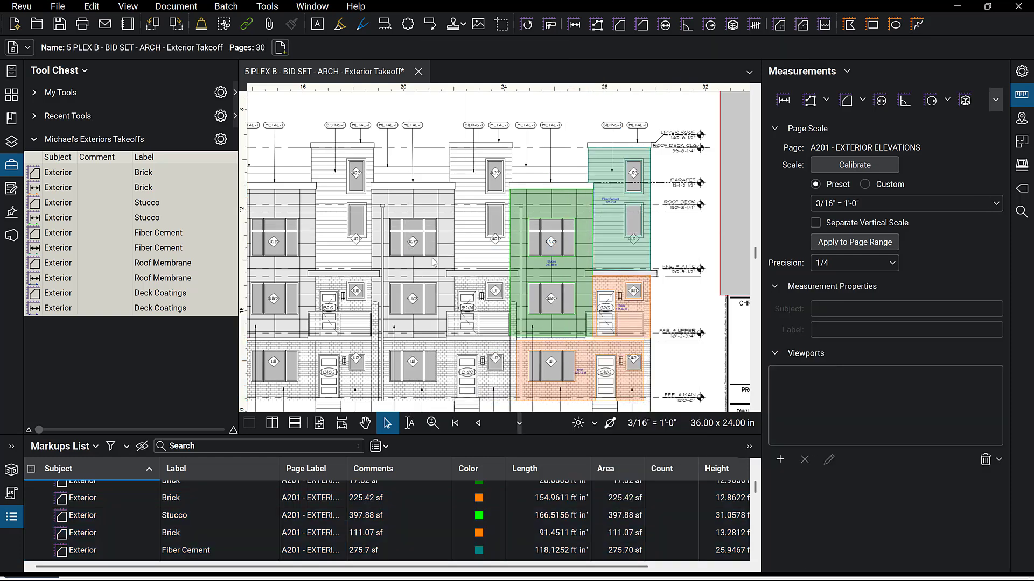
pyautogui.moveTo(441, 245); pyautogui.dragTo(427, 336)
pyautogui.scroll(-5, 554, 218)
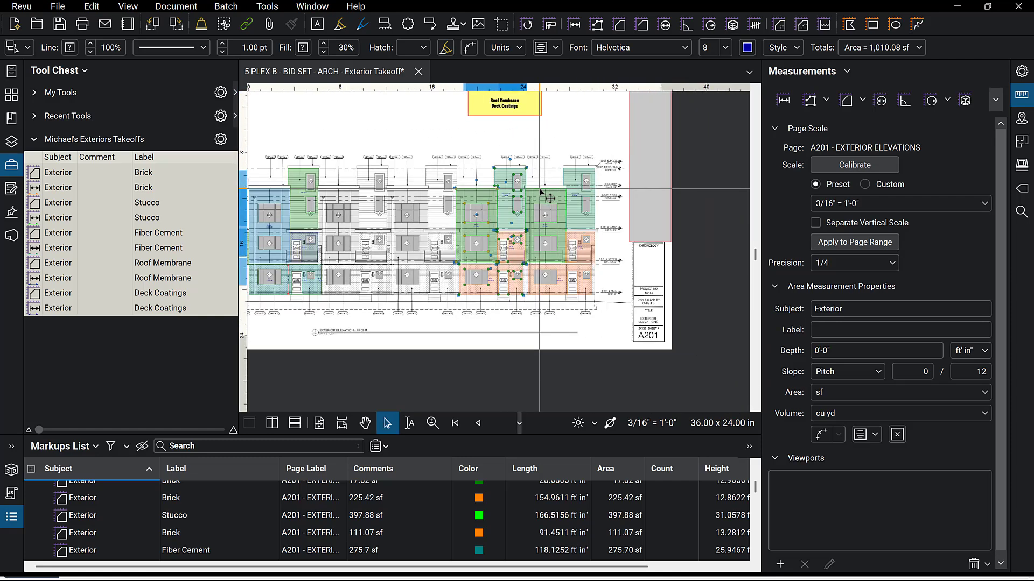
pyautogui.moveTo(596, 305); pyautogui.dragTo(464, 160)
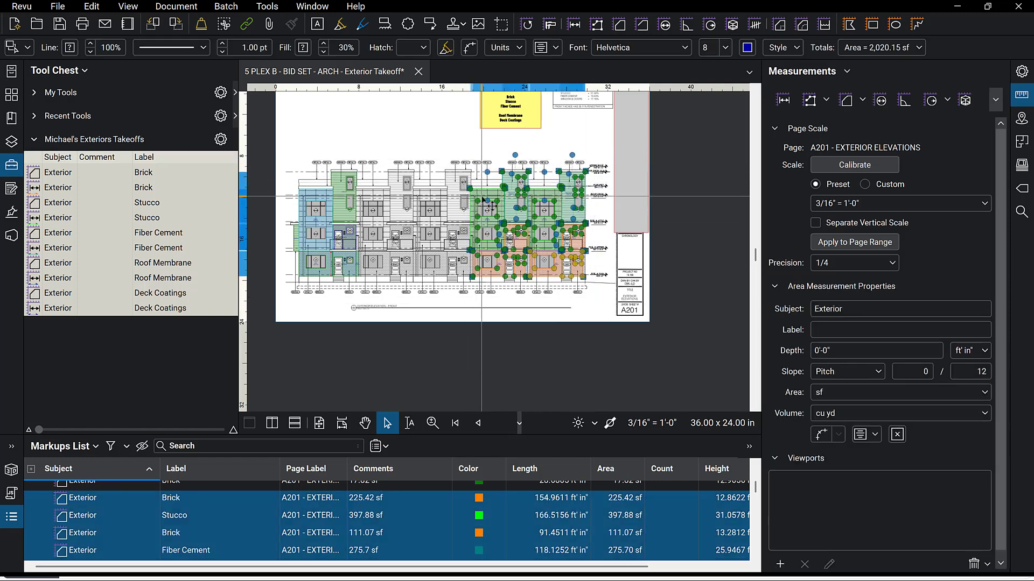
pyautogui.scroll(4, 485, 190)
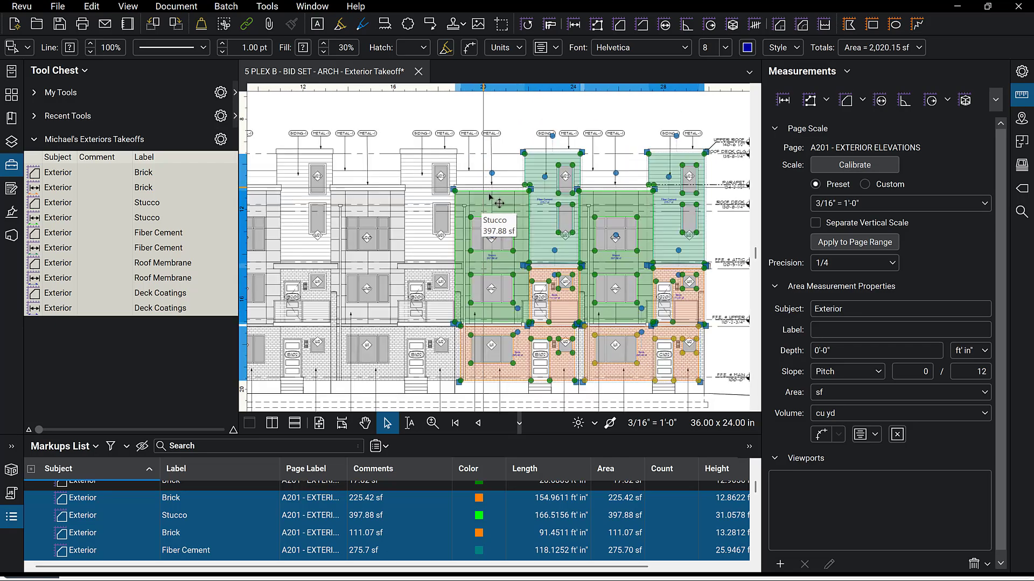
pyautogui.moveTo(502, 212)
pyautogui.mouseDown()
pyautogui.moveTo(223, 207)
pyautogui.moveTo(490, 198)
pyautogui.moveTo(460, 205)
pyautogui.mouseUp()
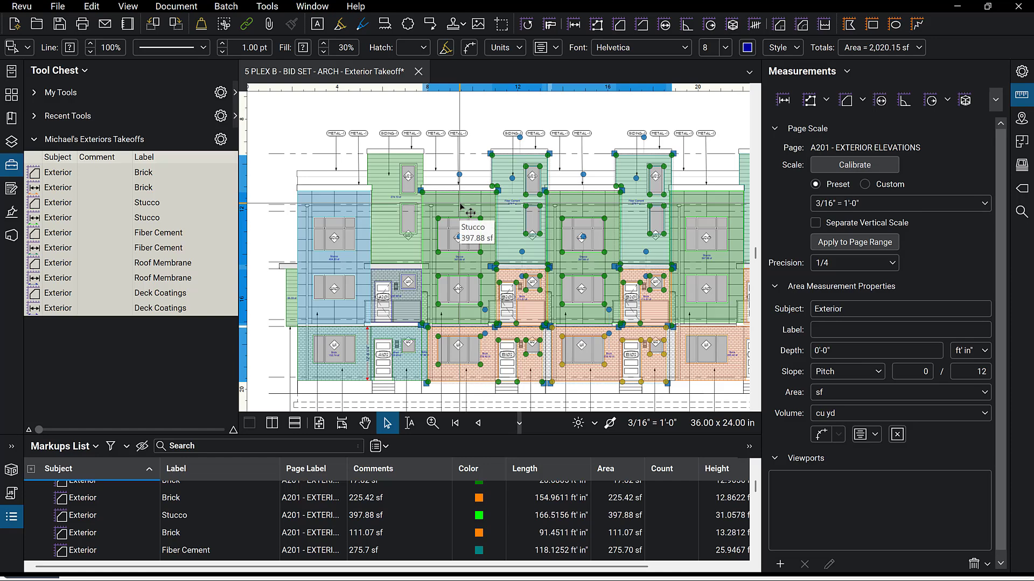
pyautogui.scroll(-3, 383, 273)
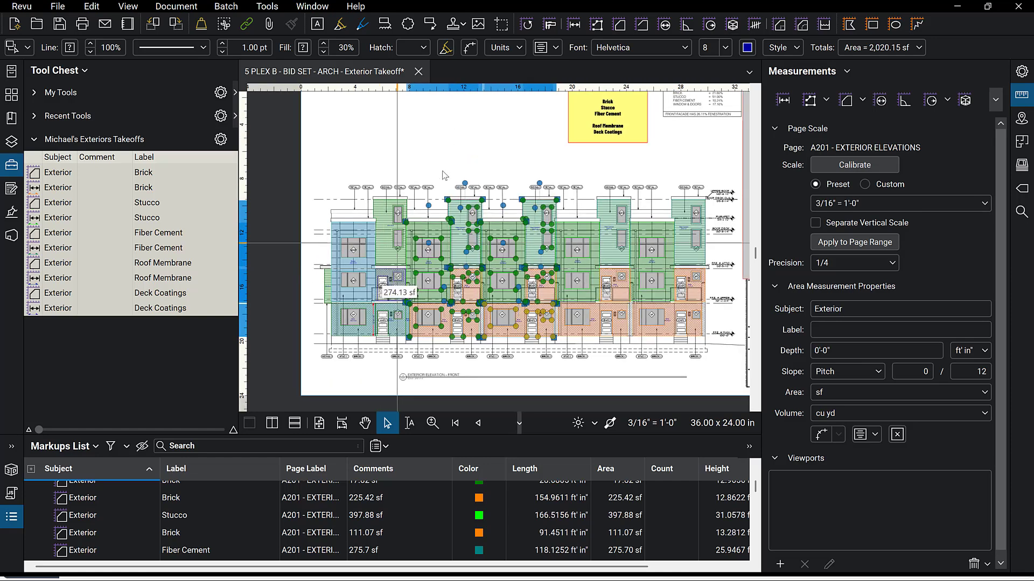
pyautogui.click(469, 143)
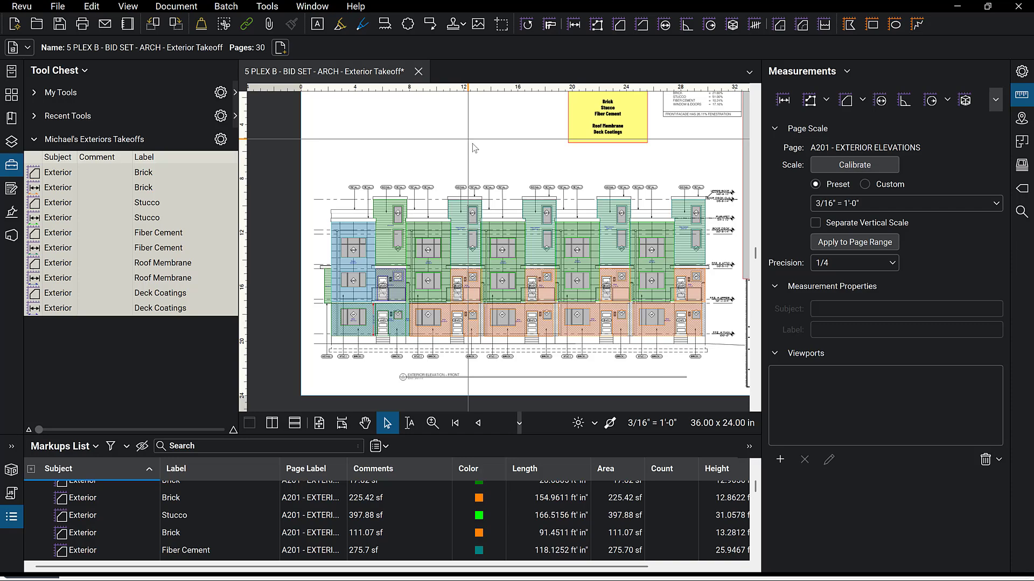
# Extend the right unit's lower Brick area to the building's right edge by moving its two right vertices.
pyautogui.scroll(5, 700, 338)
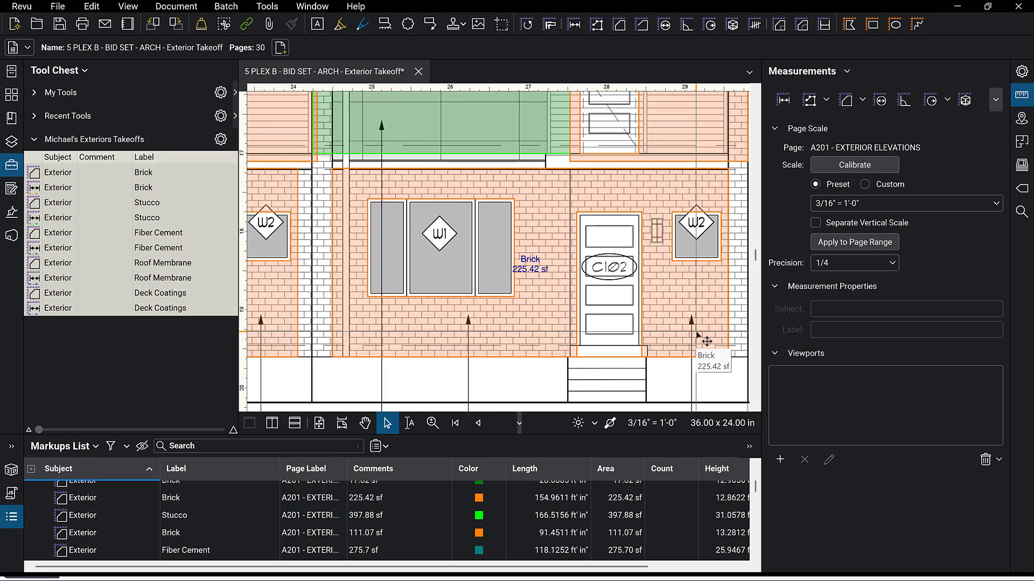
pyautogui.scroll(-1, 700, 338)
pyautogui.scroll(-2, 700, 338)
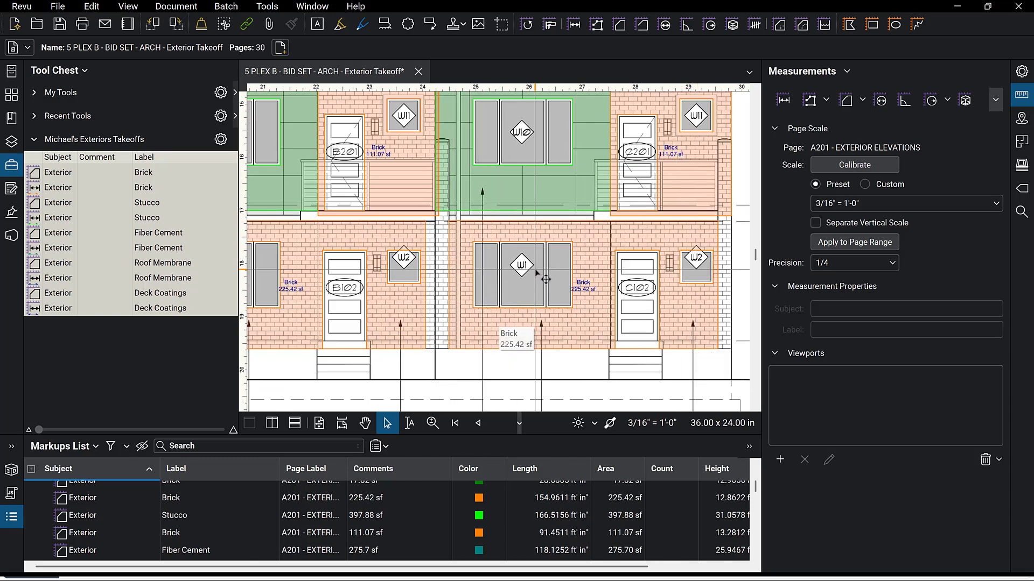
pyautogui.scroll(-1, 536, 273)
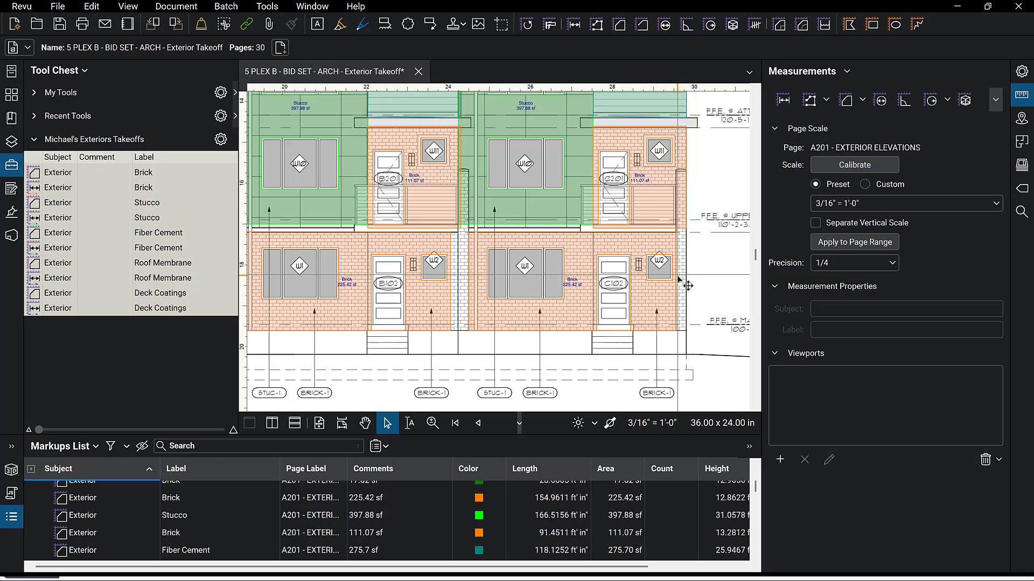
pyautogui.click(670, 294)
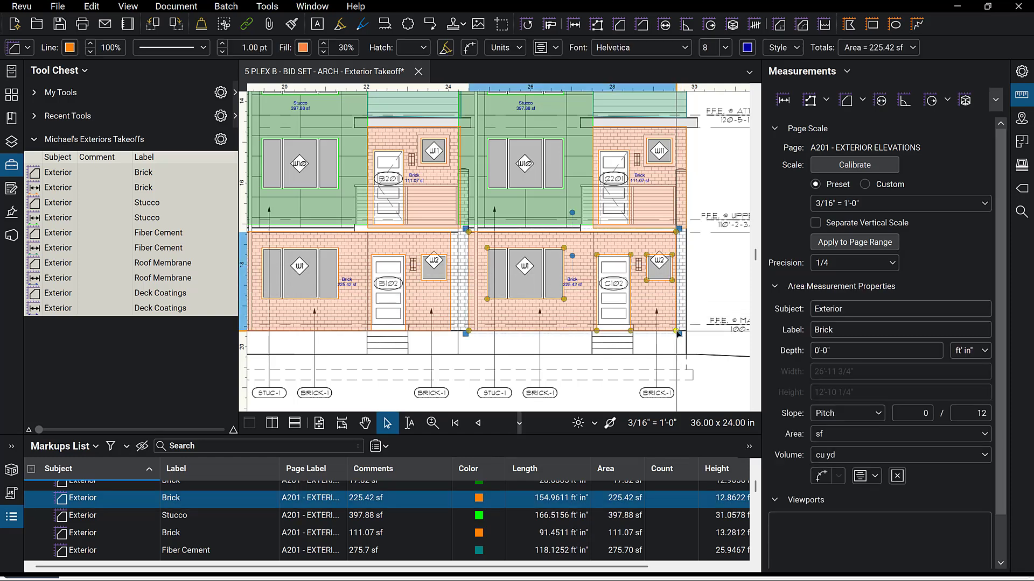
pyautogui.moveTo(676, 331); pyautogui.dragTo(686, 331)
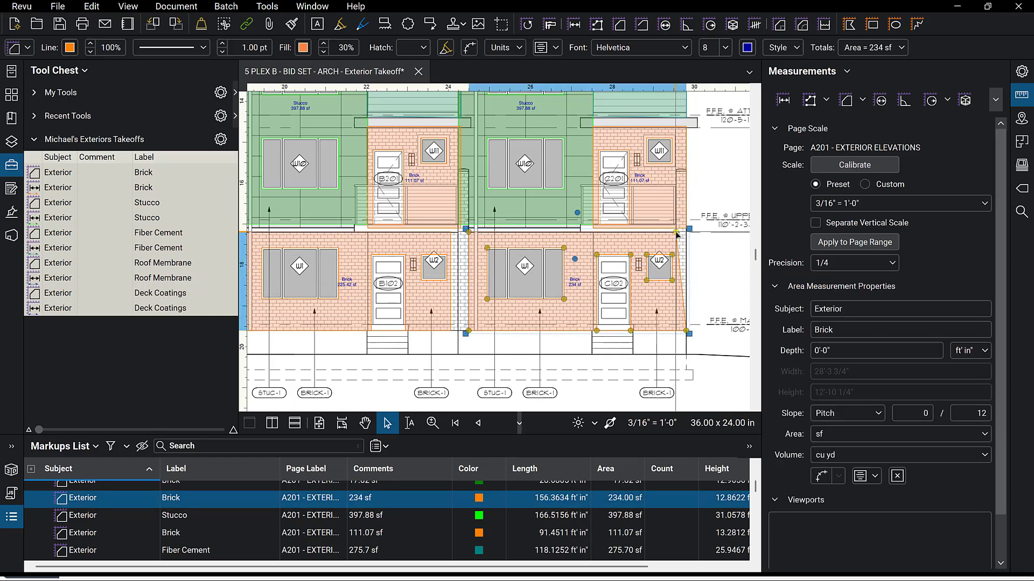
pyautogui.moveTo(677, 233); pyautogui.dragTo(686, 231)
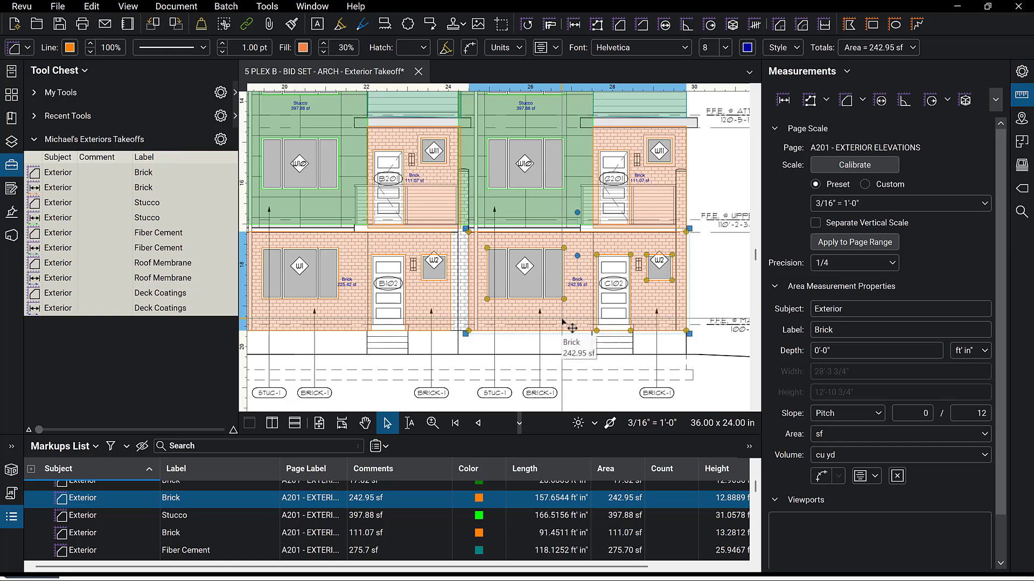
# Hide the Measurements panel, split the document into two side-by-side panes, and narrow the Tool Chest.
pyautogui.click(755, 254)
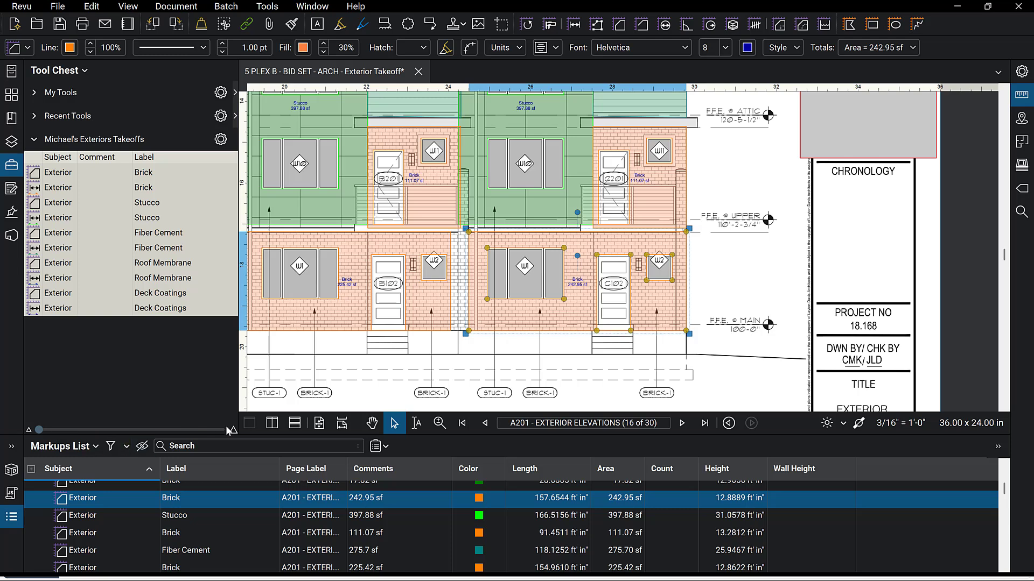
pyautogui.click(272, 424)
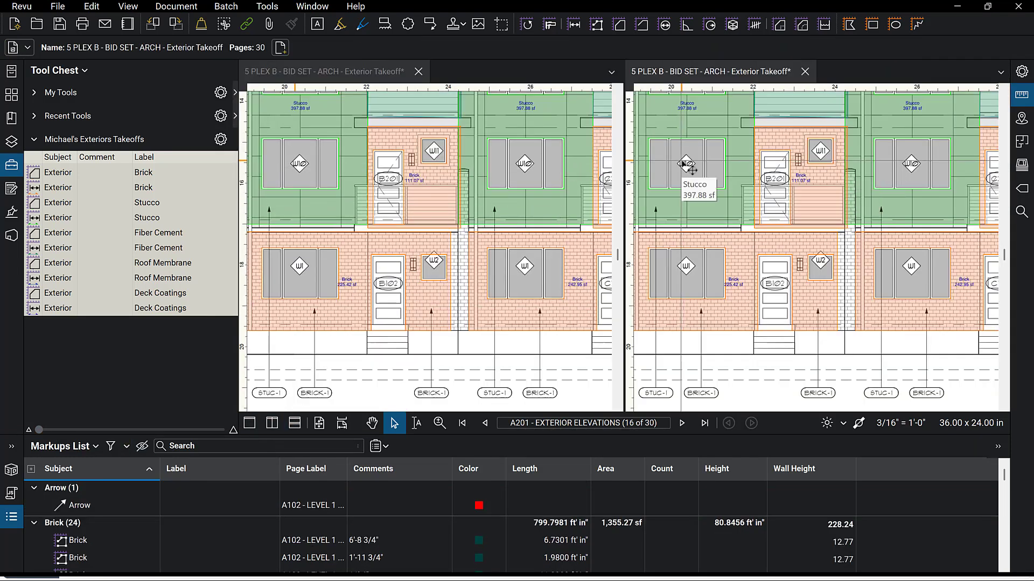
pyautogui.moveTo(238, 186); pyautogui.dragTo(156, 187)
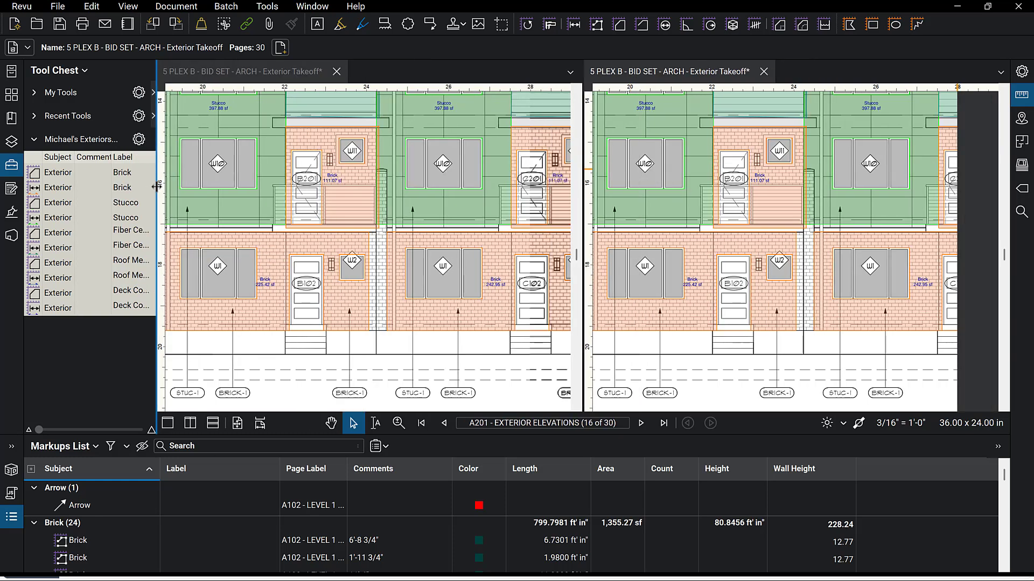
# Open sheet A102 Level 1 Overall Plan in the right pane and select the Brick length measurement near gridline 8.
pyautogui.click(12, 120)
pyautogui.scroll(-3, 67, 311)
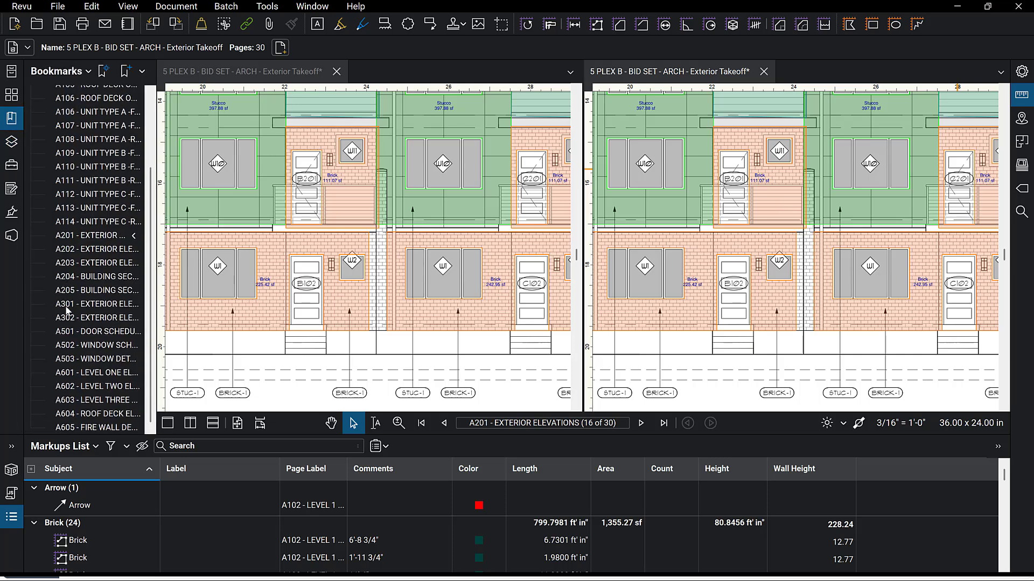
pyautogui.scroll(5, 67, 311)
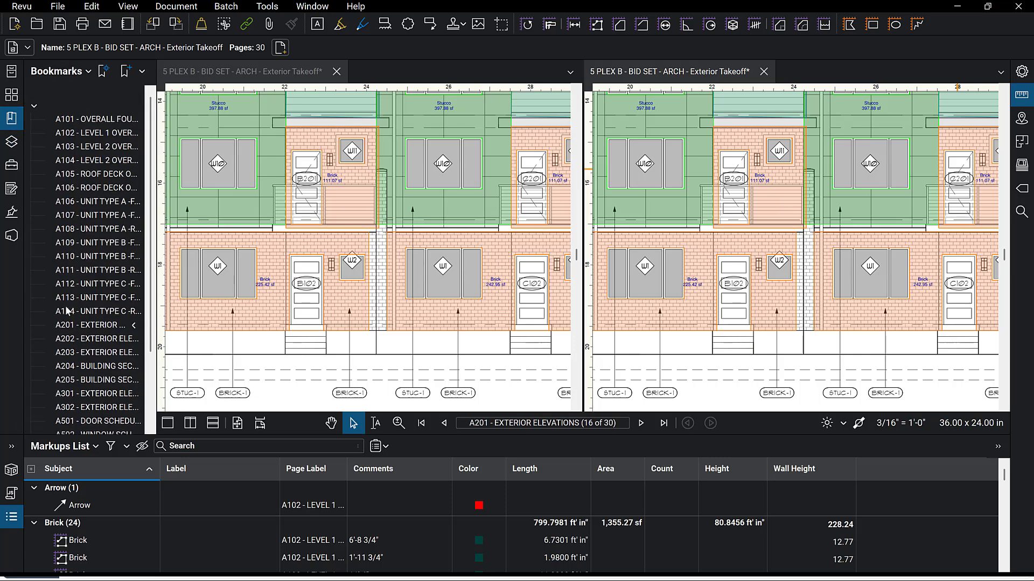
pyautogui.click(93, 138)
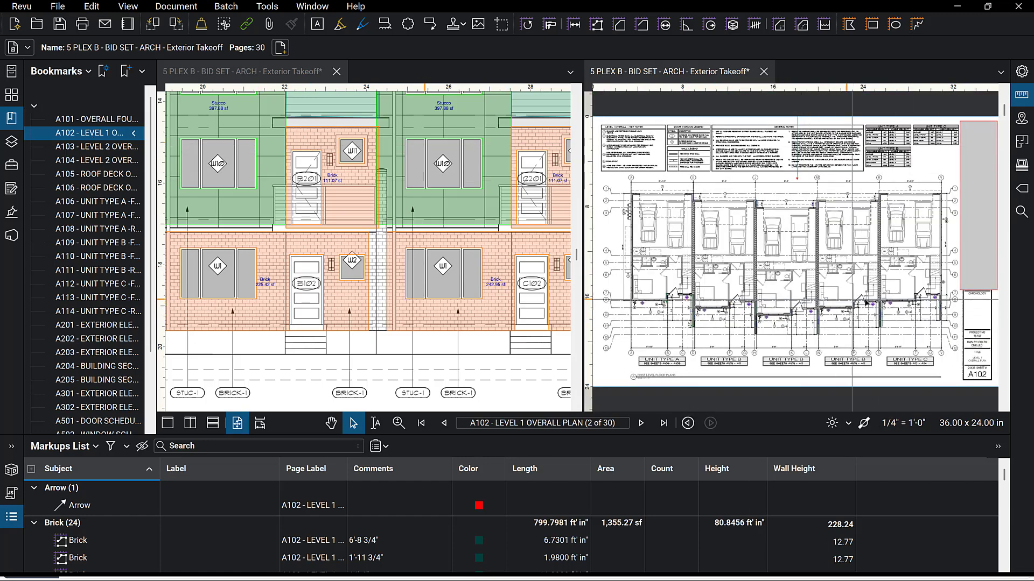
pyautogui.scroll(6, 930, 316)
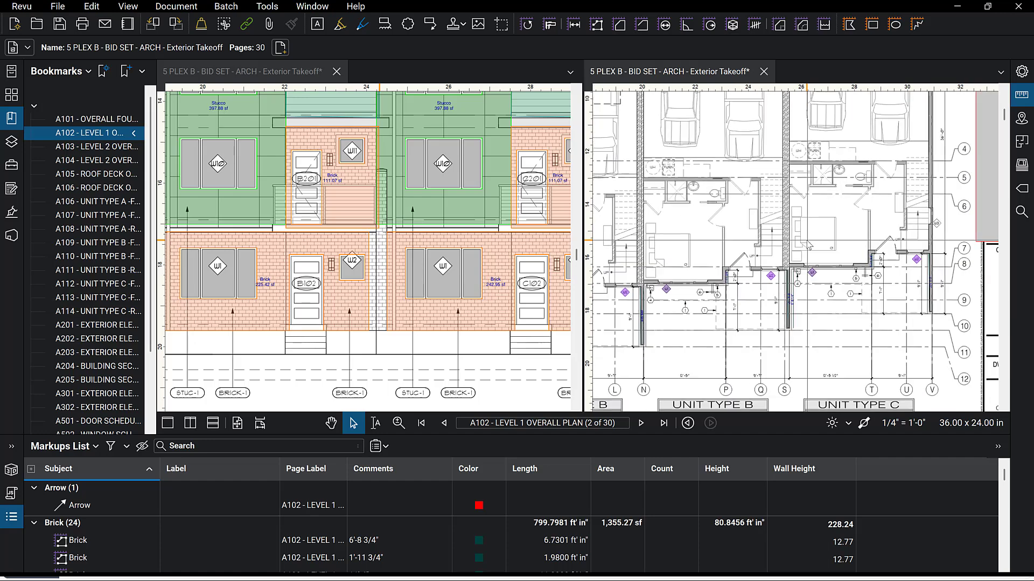
pyautogui.scroll(3, 971, 251)
pyautogui.scroll(-2, 781, 197)
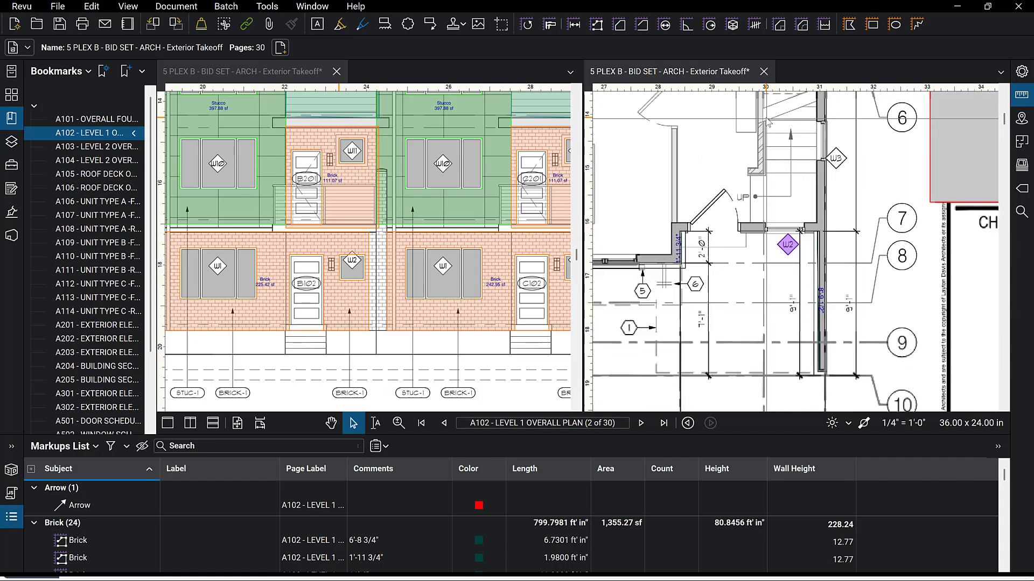
pyautogui.scroll(4, 797, 198)
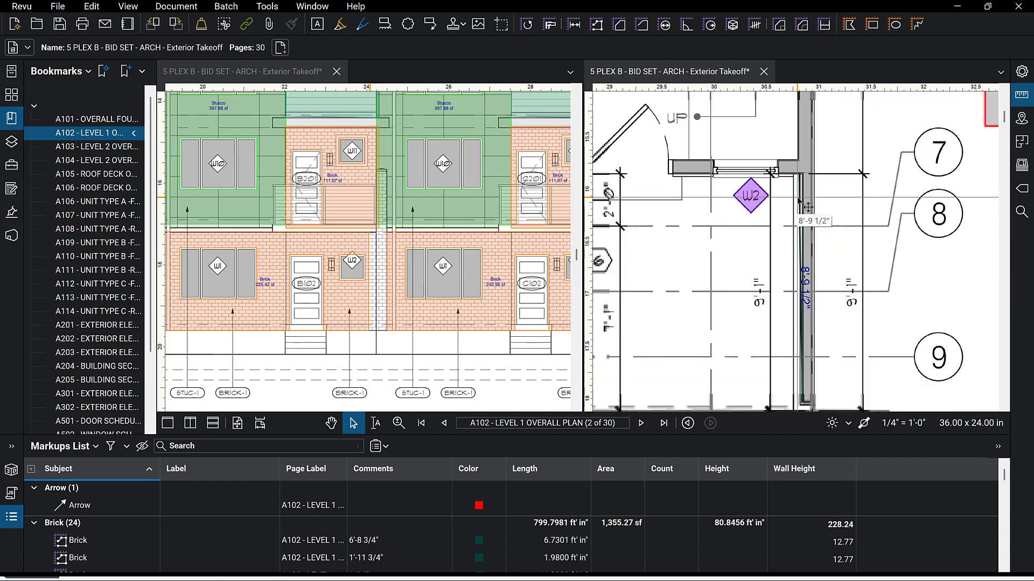
pyautogui.click(806, 285)
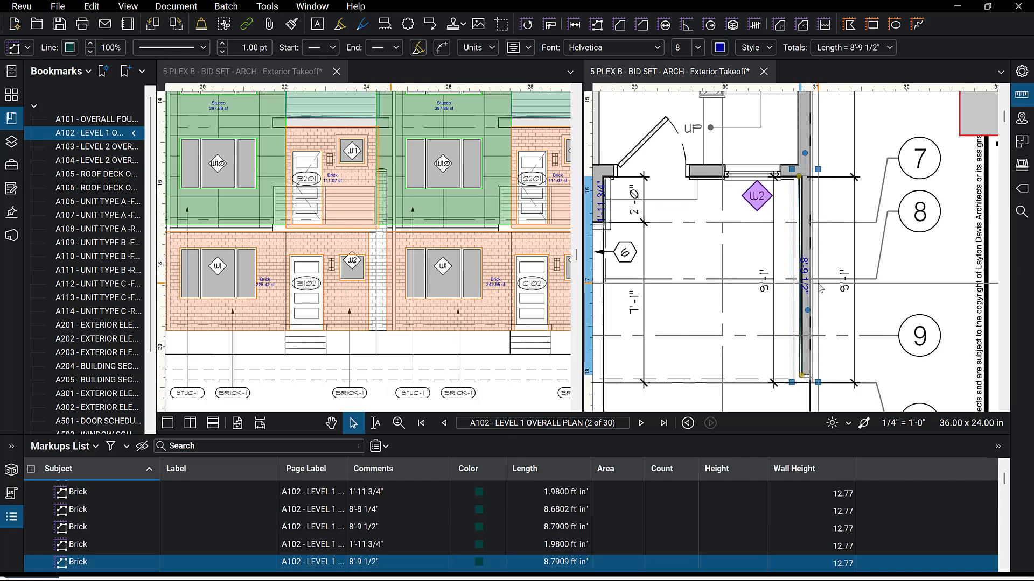